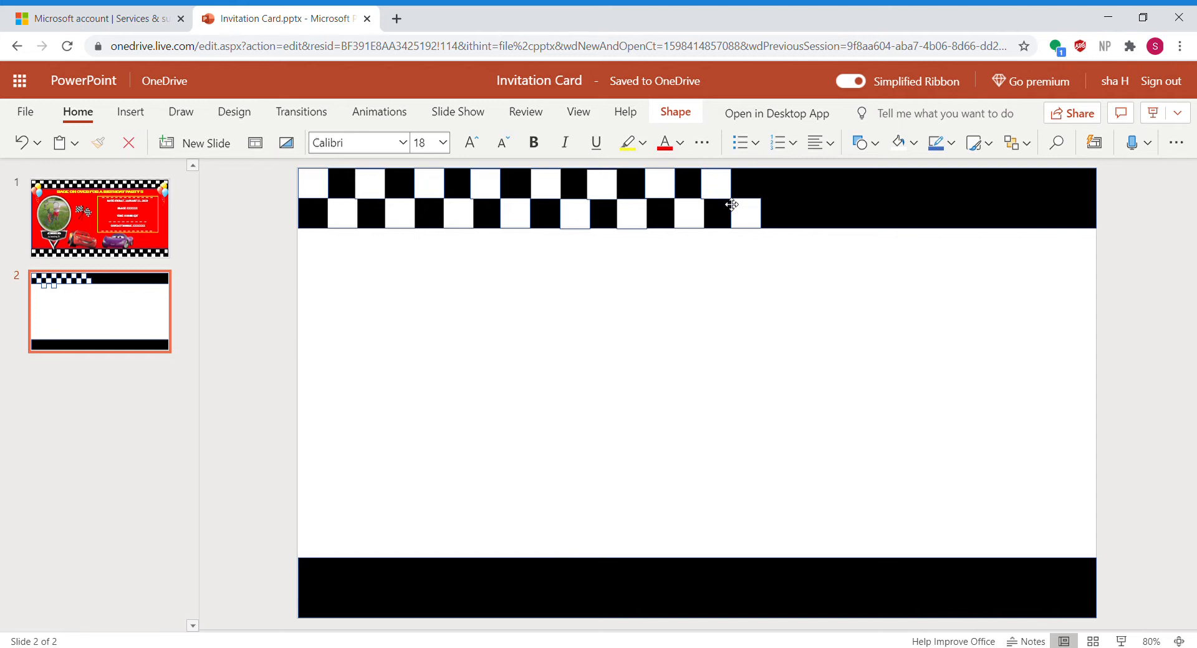
Paste further copies of the four white squares and line them up to continue the checkerboard along the top black band to its right end.
{"action": "left_click_drag", "start_coordinate": [732, 205], "coordinate": [732, 206]}
{"action": "key", "text": "ctrl+v"}
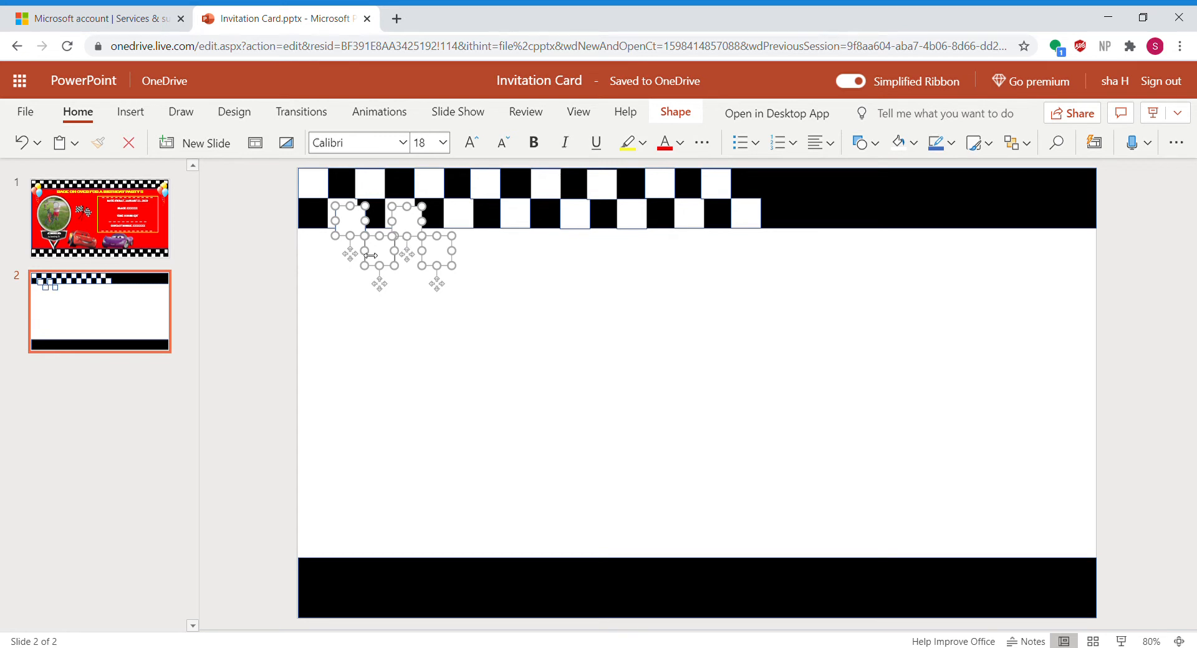
{"action": "left_click_drag", "start_coordinate": [352, 255], "coordinate": [781, 220]}
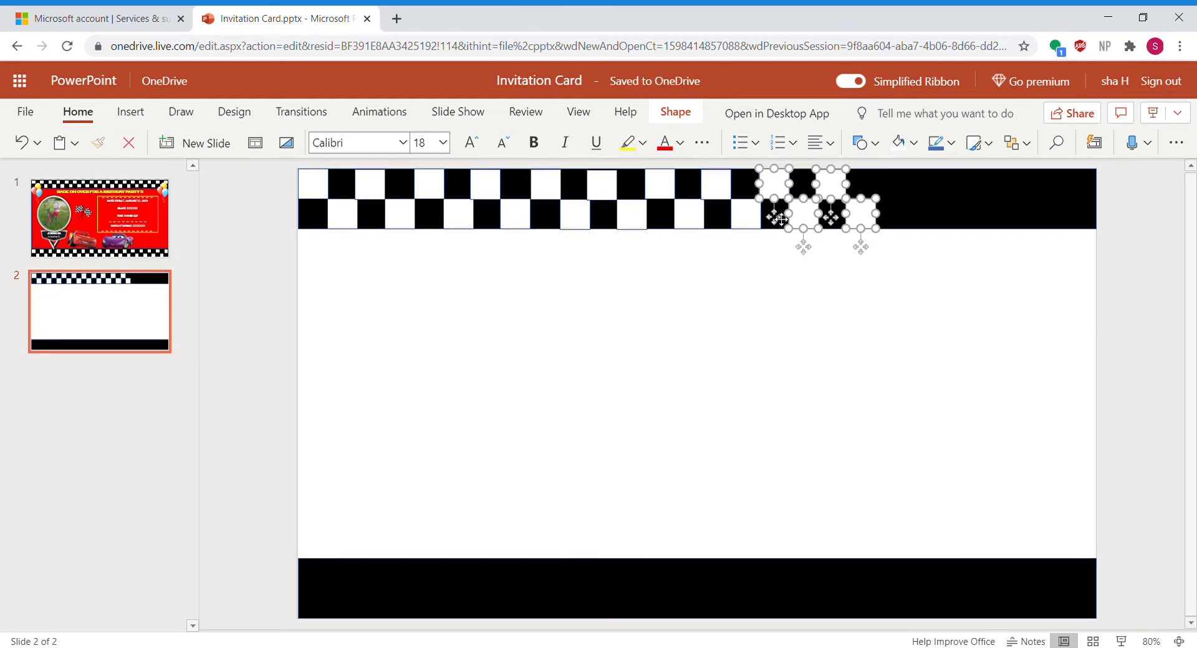
{"action": "key", "text": "ctrl+v"}
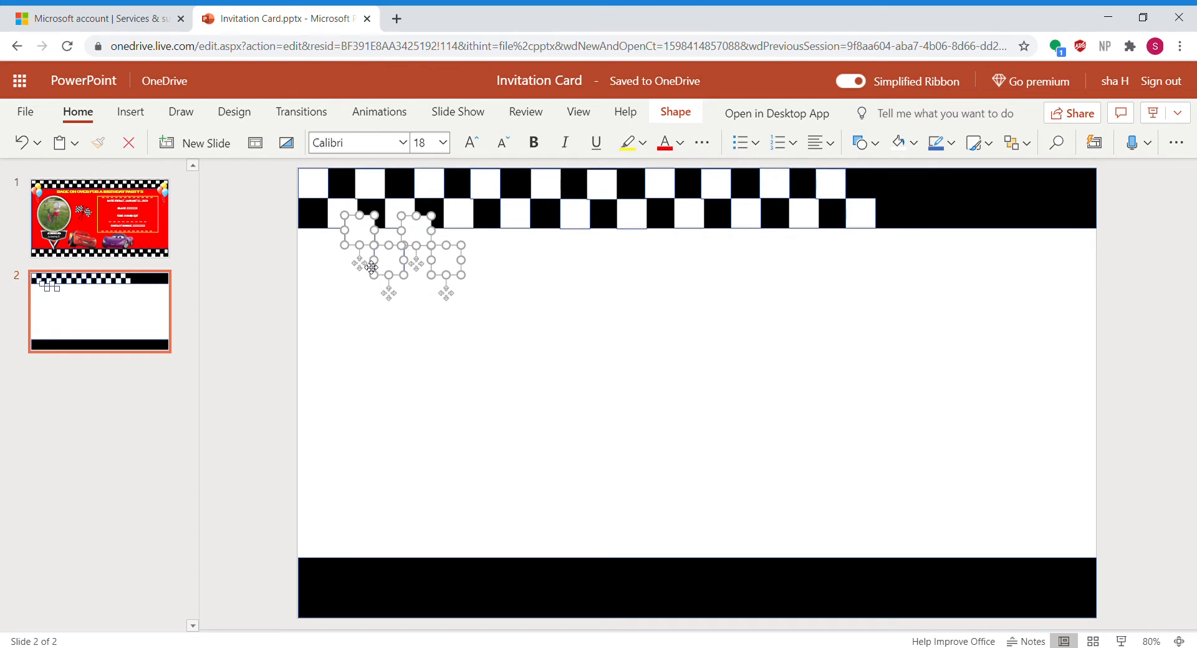
{"action": "left_click_drag", "start_coordinate": [368, 268], "coordinate": [901, 222]}
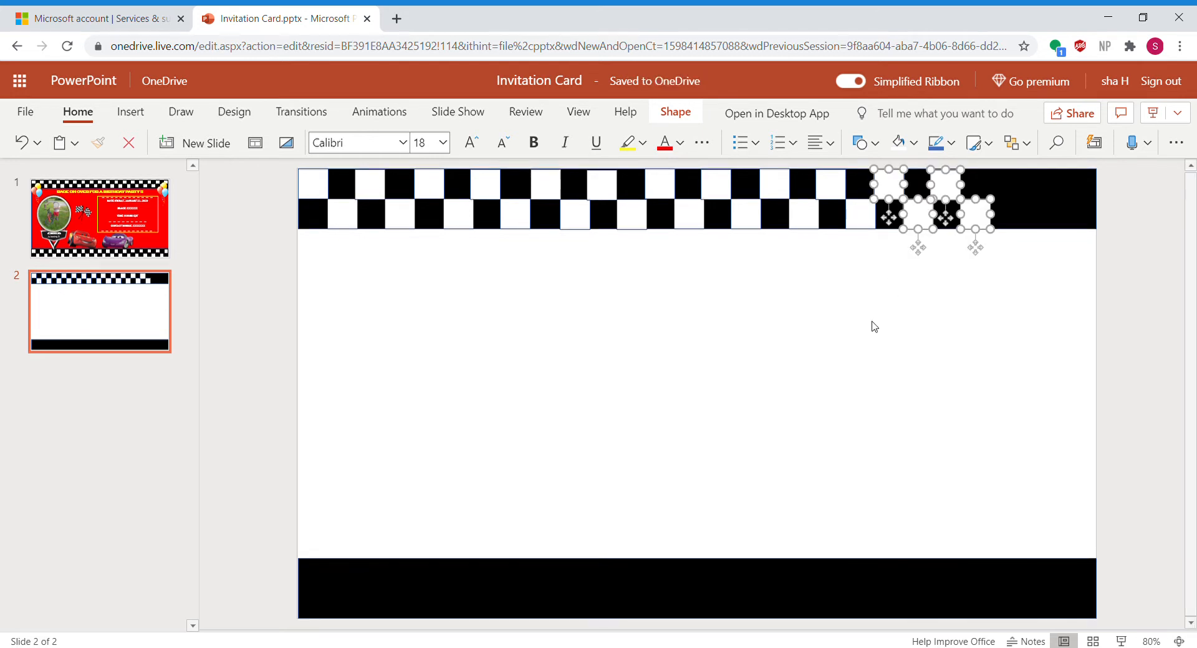
{"action": "key", "text": "ctrl+v"}
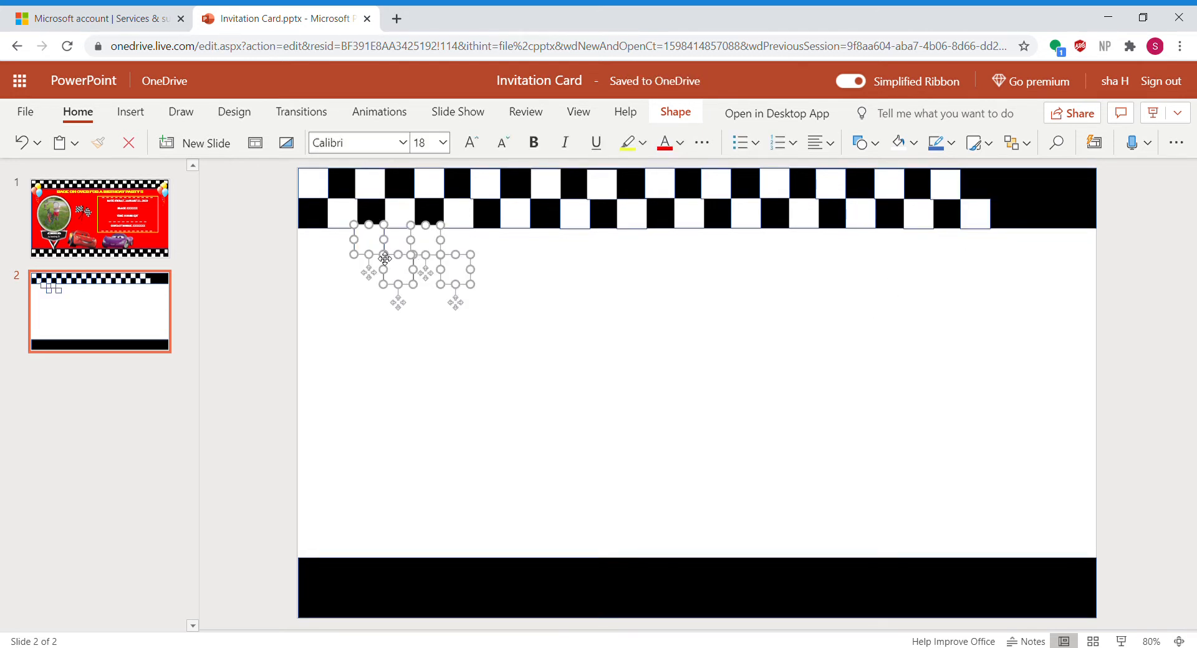
{"action": "left_click_drag", "start_coordinate": [385, 259], "coordinate": [1018, 202]}
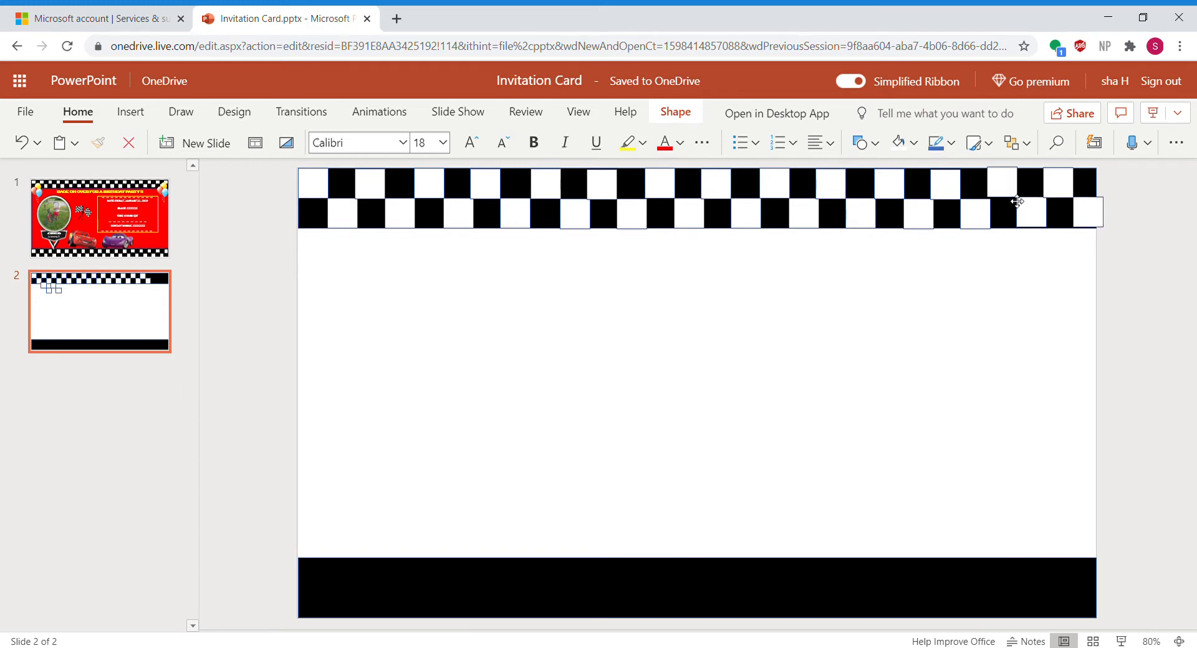
{"action": "left_click_drag", "start_coordinate": [1017, 201], "coordinate": [1017, 201]}
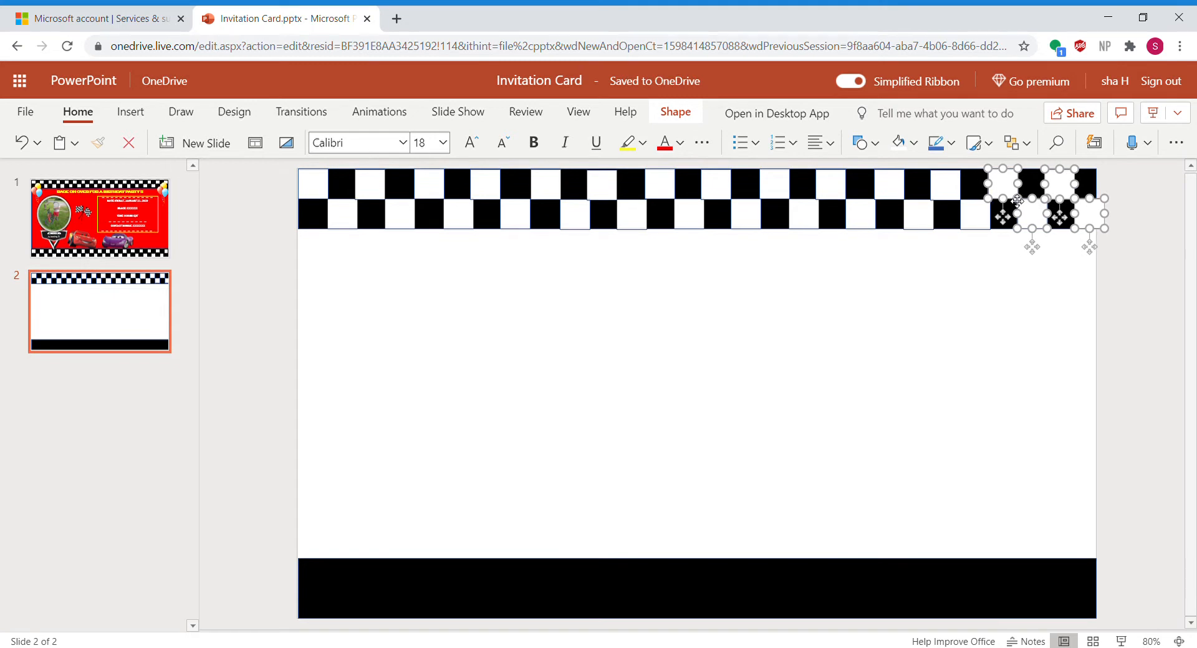
Narrow the last white square in the lower row of the top band so it ends at the slide's right edge.
{"action": "left_click", "coordinate": [1084, 247]}
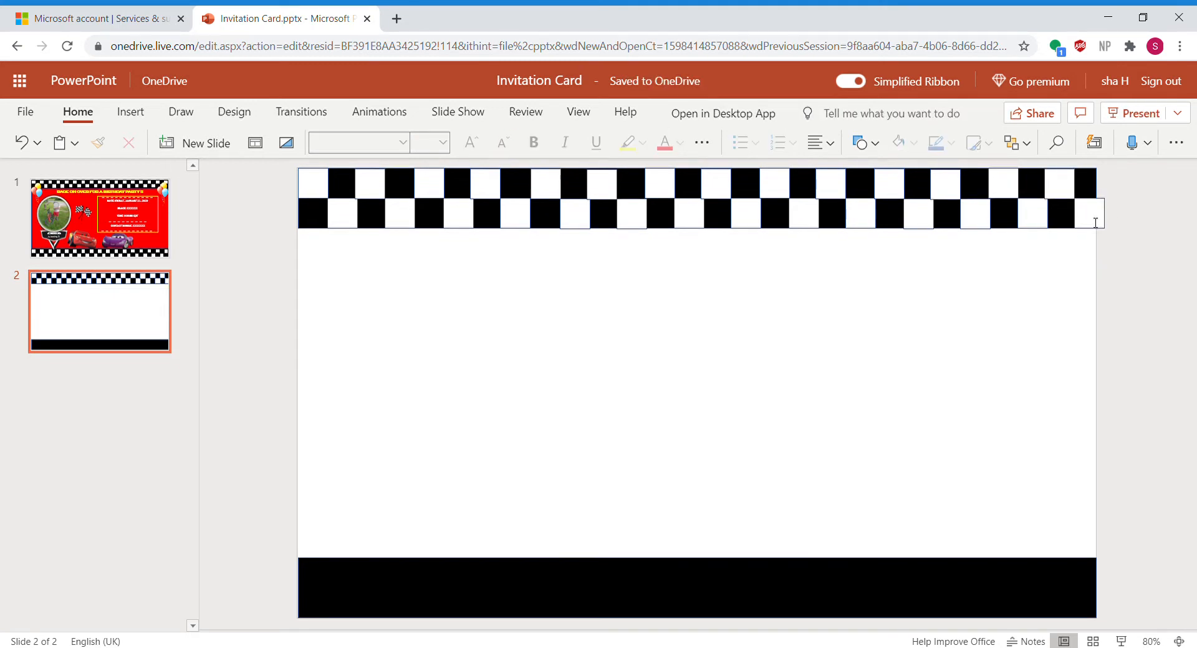
{"action": "left_click", "coordinate": [1095, 223]}
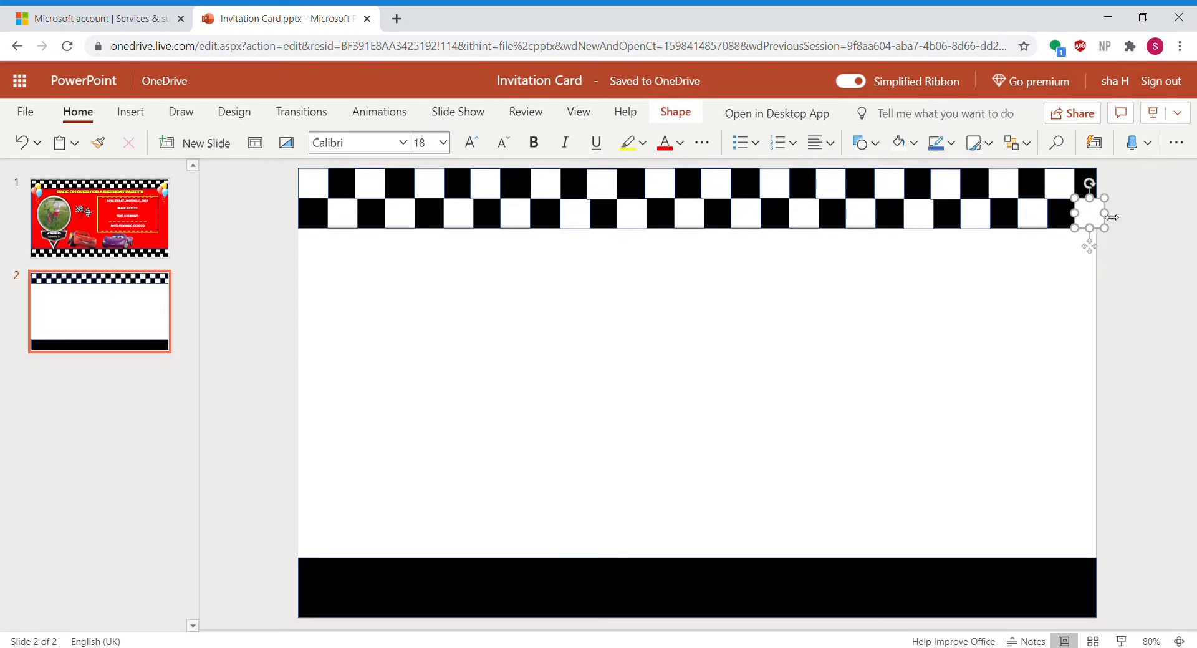
{"action": "left_click_drag", "start_coordinate": [1112, 217], "coordinate": [1103, 218]}
{"action": "left_click", "coordinate": [1055, 317]}
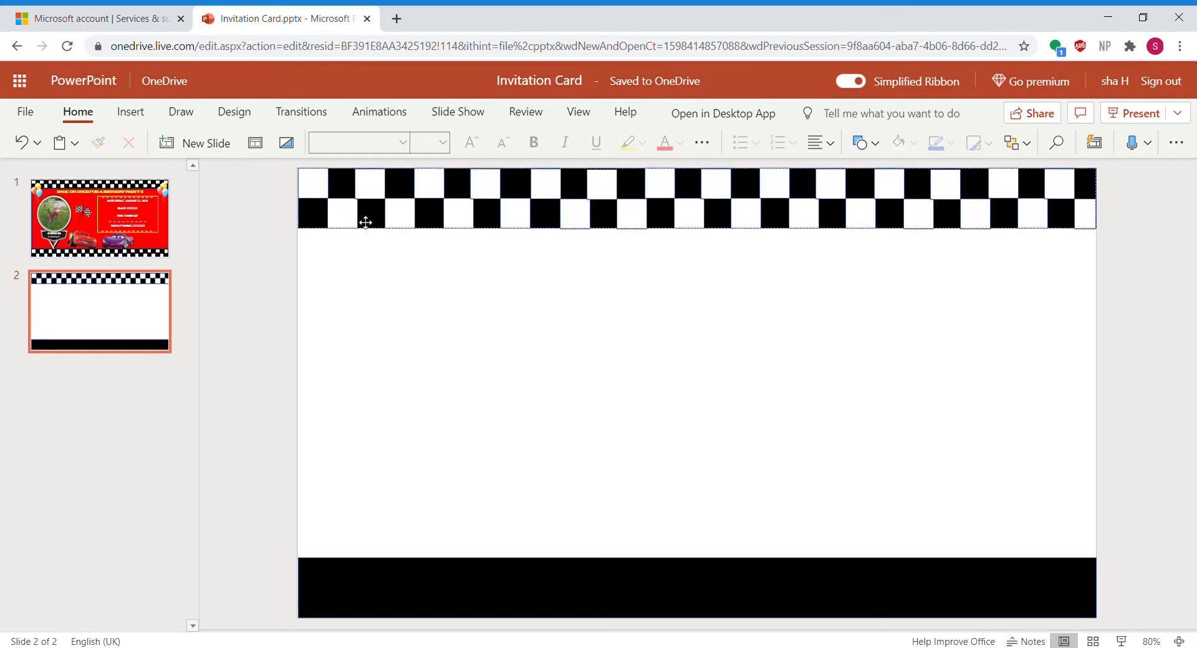
Duplicate all the white squares of the top checkerboard band and place the copies over the black band at the slide's bottom.
{"action": "left_click", "coordinate": [325, 193]}
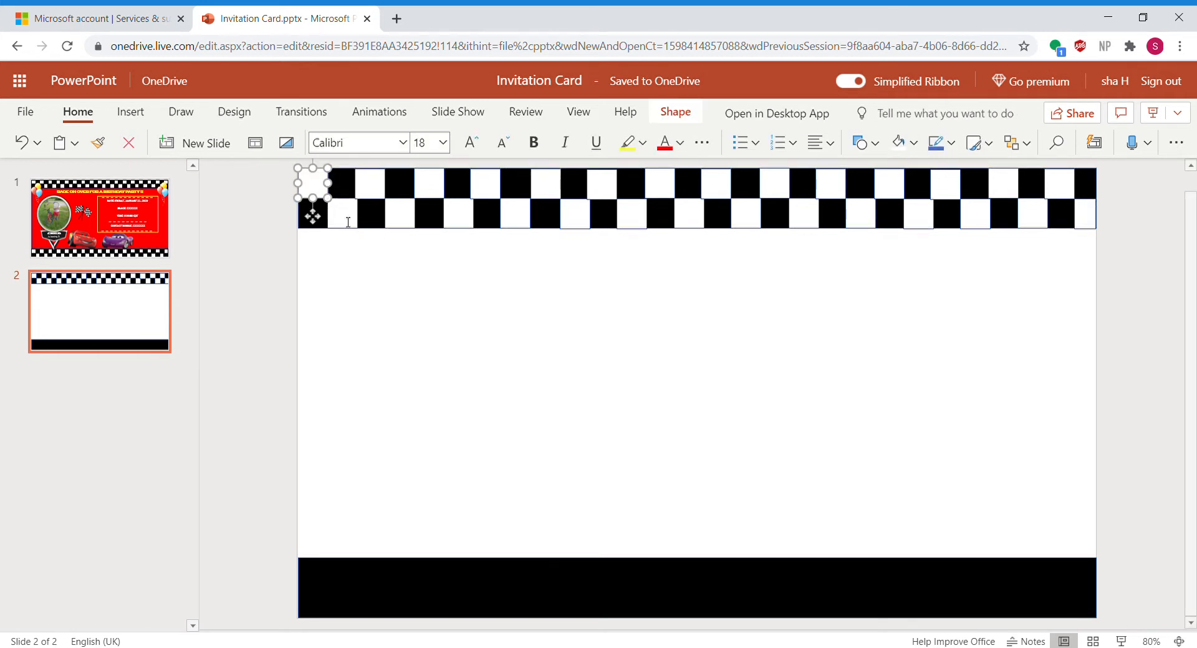
{"action": "left_click", "coordinate": [353, 219], "text": "shift"}
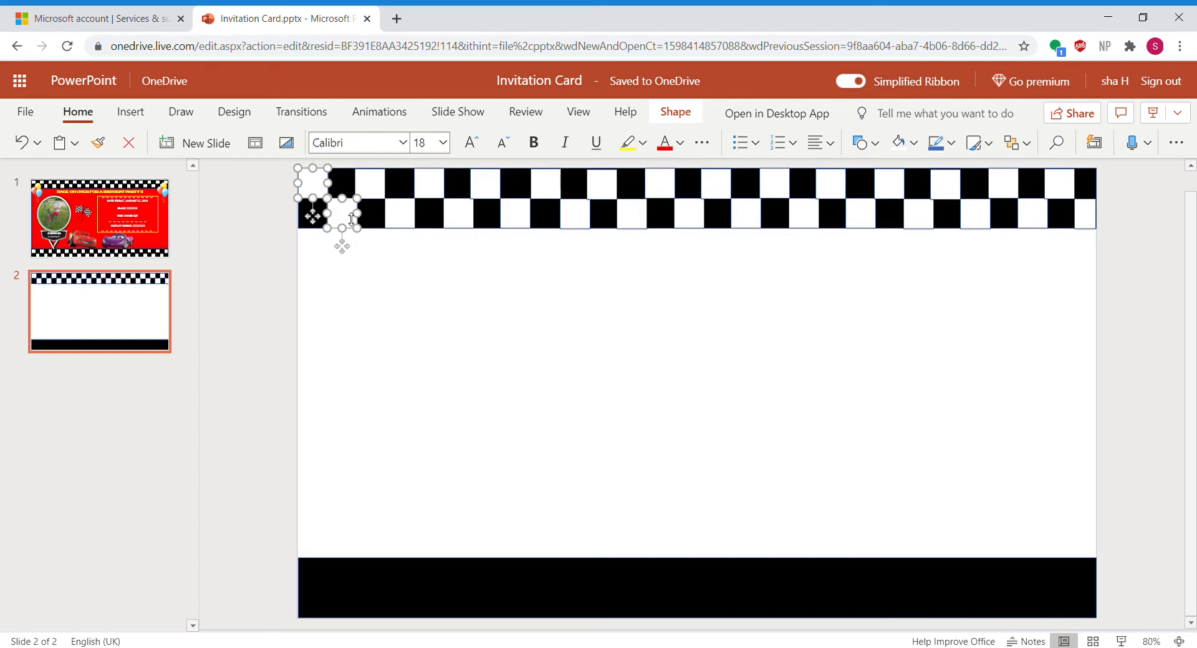
{"action": "left_click", "coordinate": [373, 192], "text": "shift"}
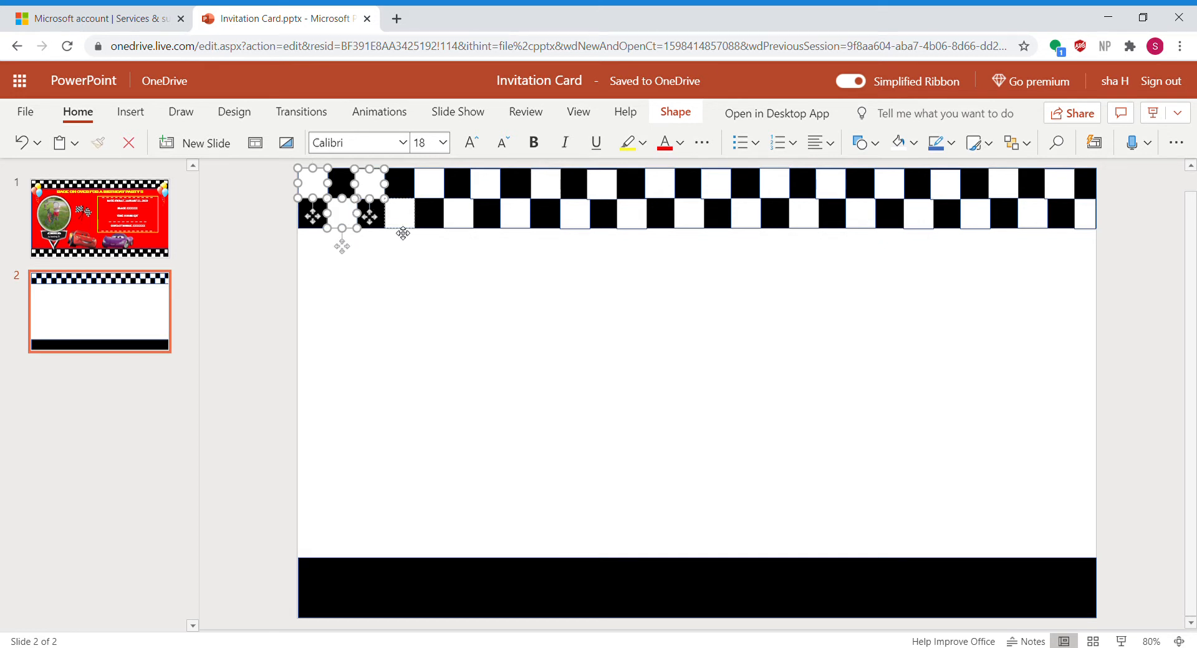
{"action": "left_click", "coordinate": [402, 218], "text": "shift"}
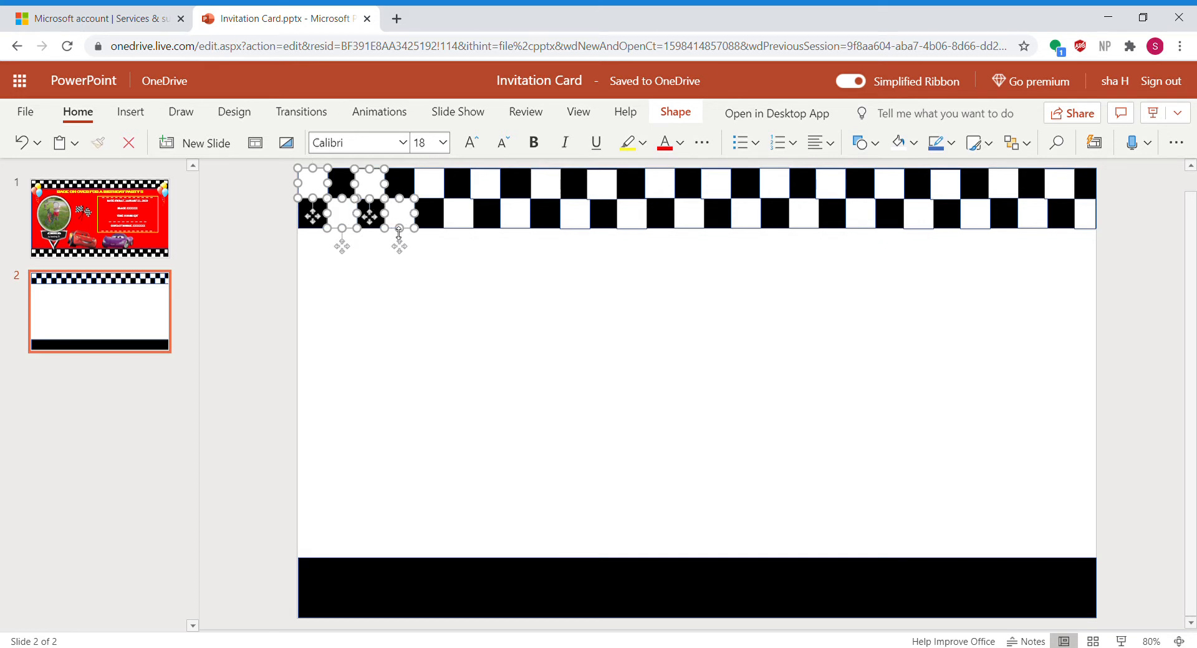
{"action": "left_click", "coordinate": [431, 193], "text": "shift"}
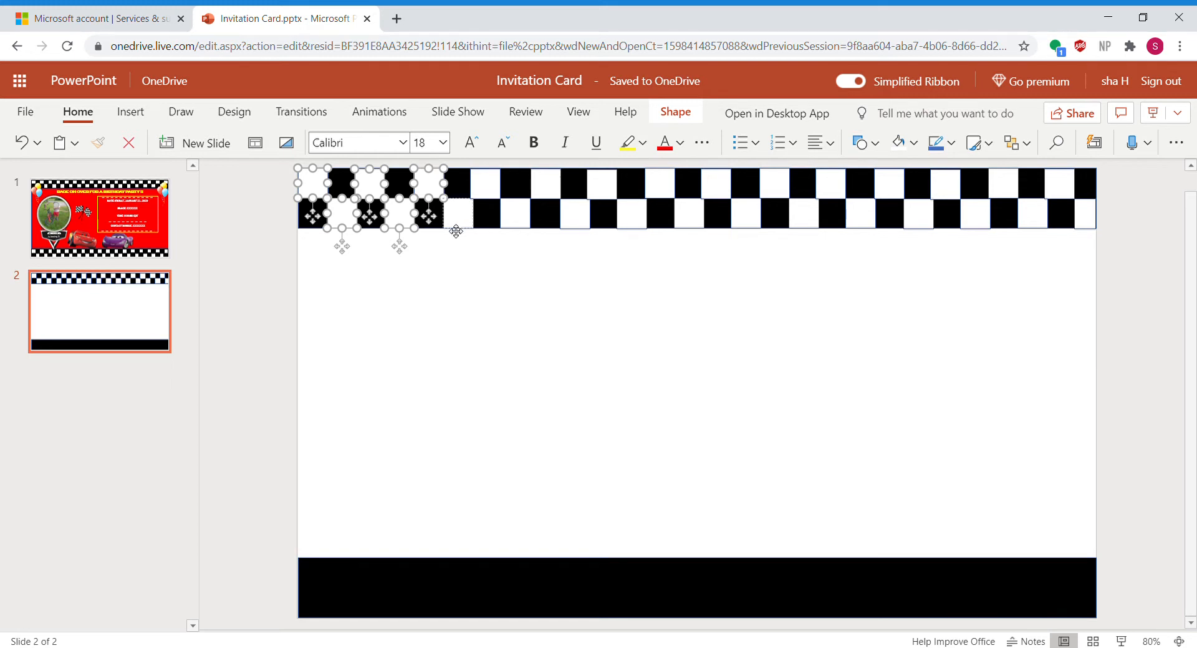
{"action": "left_click", "coordinate": [457, 228], "text": "shift"}
{"action": "left_click", "coordinate": [487, 190], "text": "shift"}
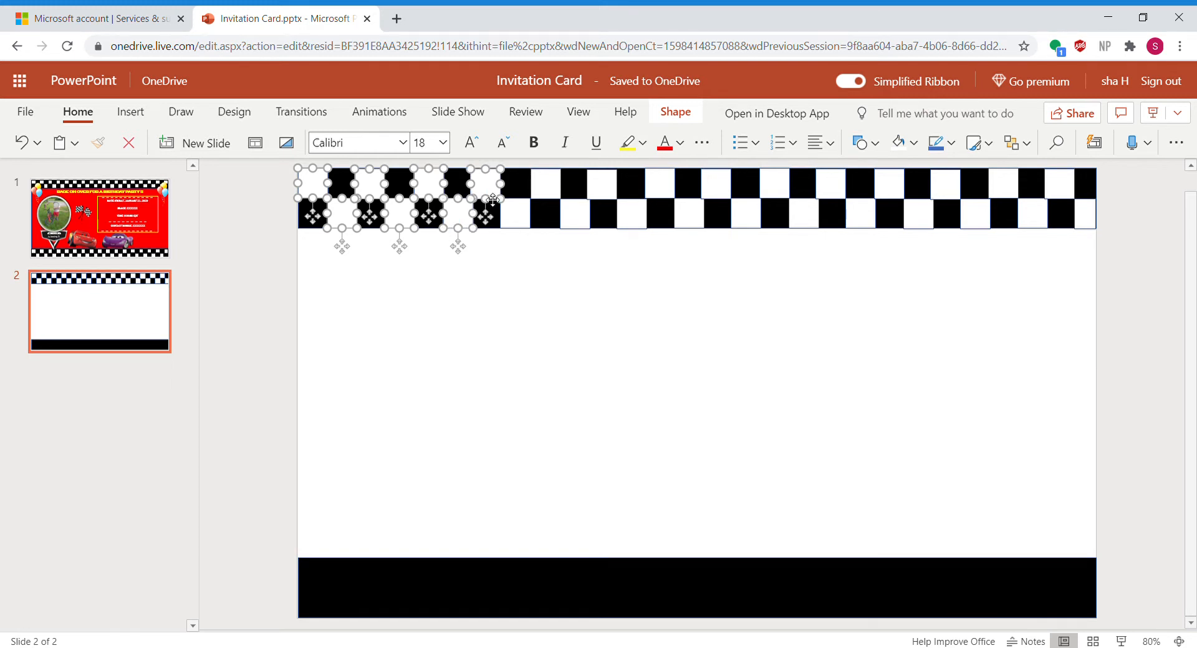
{"action": "left_click", "coordinate": [521, 228], "text": "shift"}
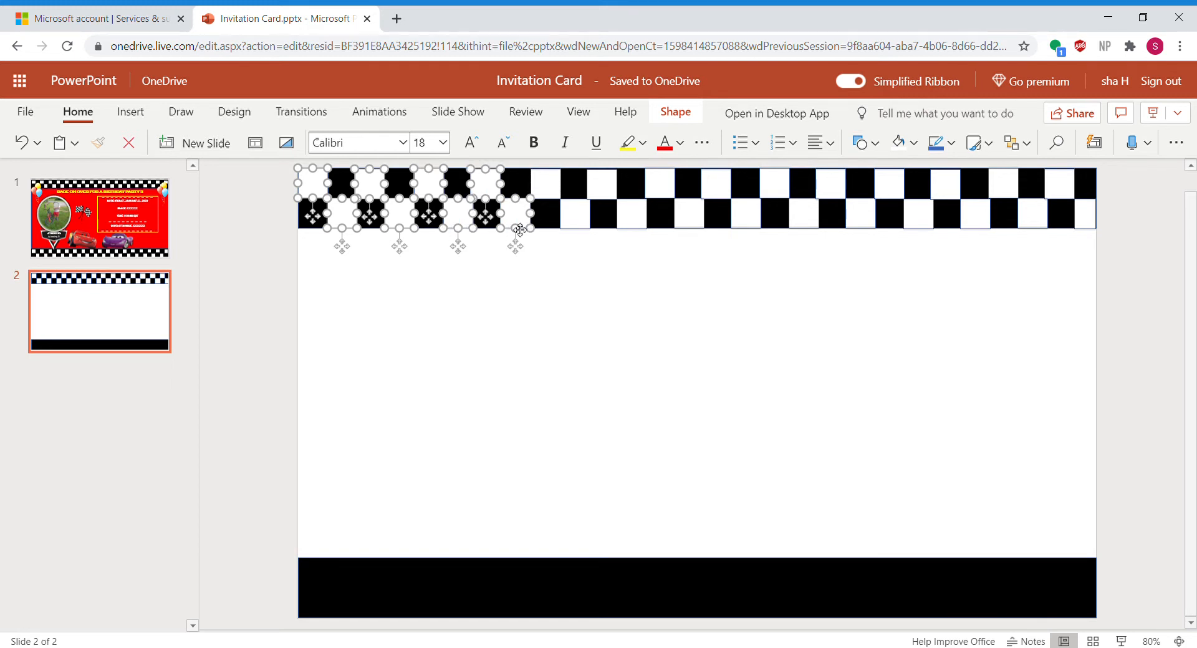
{"action": "left_click", "coordinate": [540, 196], "text": "shift"}
{"action": "left_click", "coordinate": [577, 218], "text": "shift"}
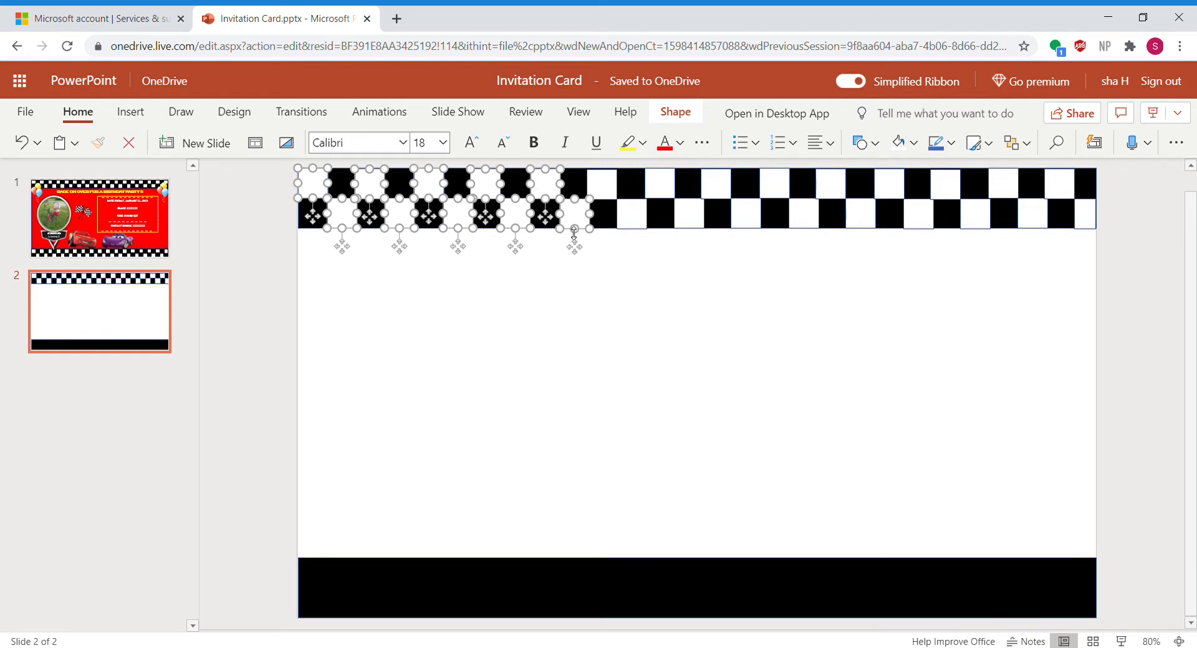
{"action": "left_click", "coordinate": [600, 201], "text": "shift"}
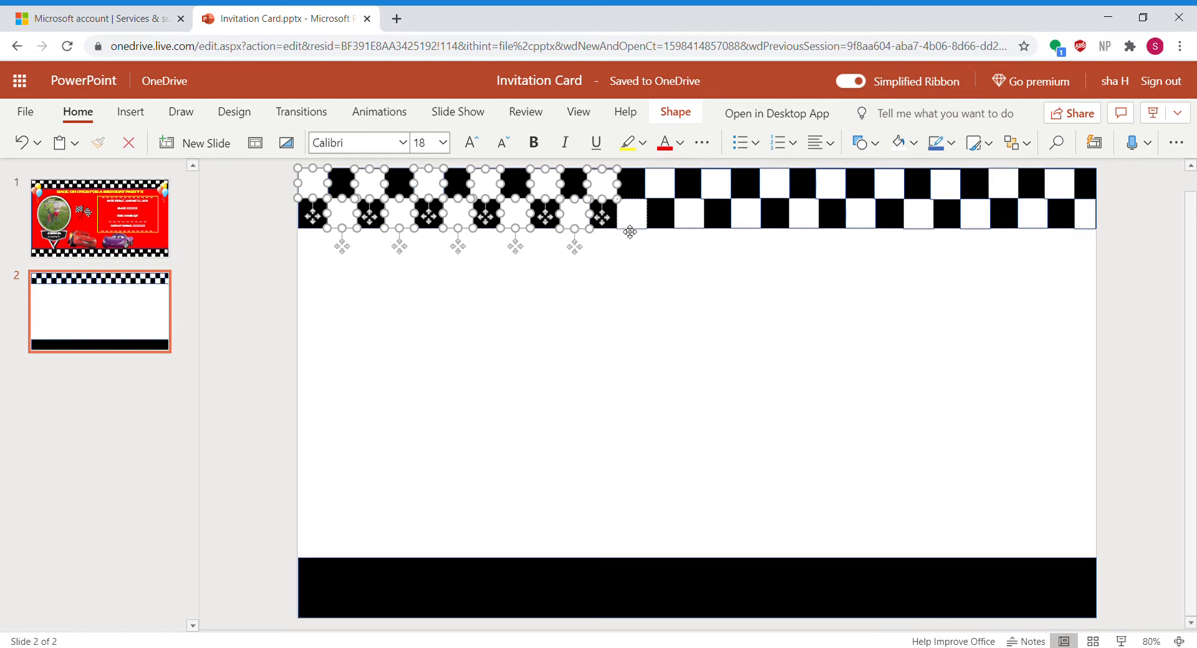
{"action": "left_click", "coordinate": [631, 215], "text": "shift"}
{"action": "left_click", "coordinate": [656, 199], "text": "shift"}
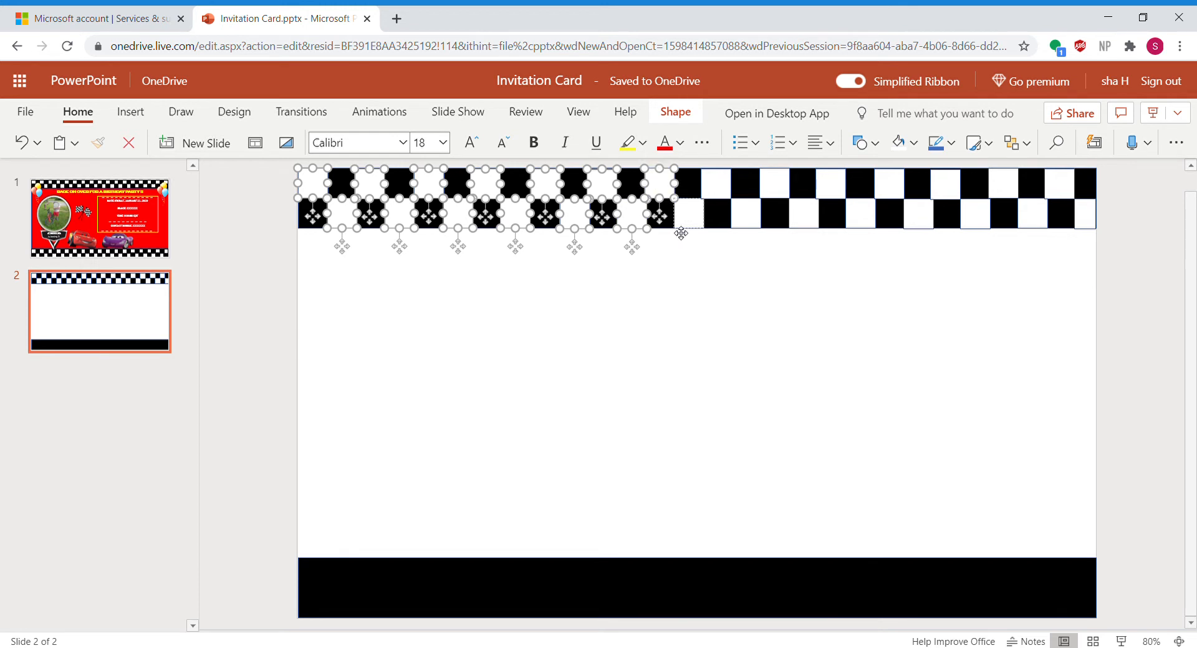
{"action": "left_click", "coordinate": [689, 215], "text": "shift"}
{"action": "left_click", "coordinate": [719, 187], "text": "shift"}
{"action": "left_click", "coordinate": [746, 230], "text": "shift"}
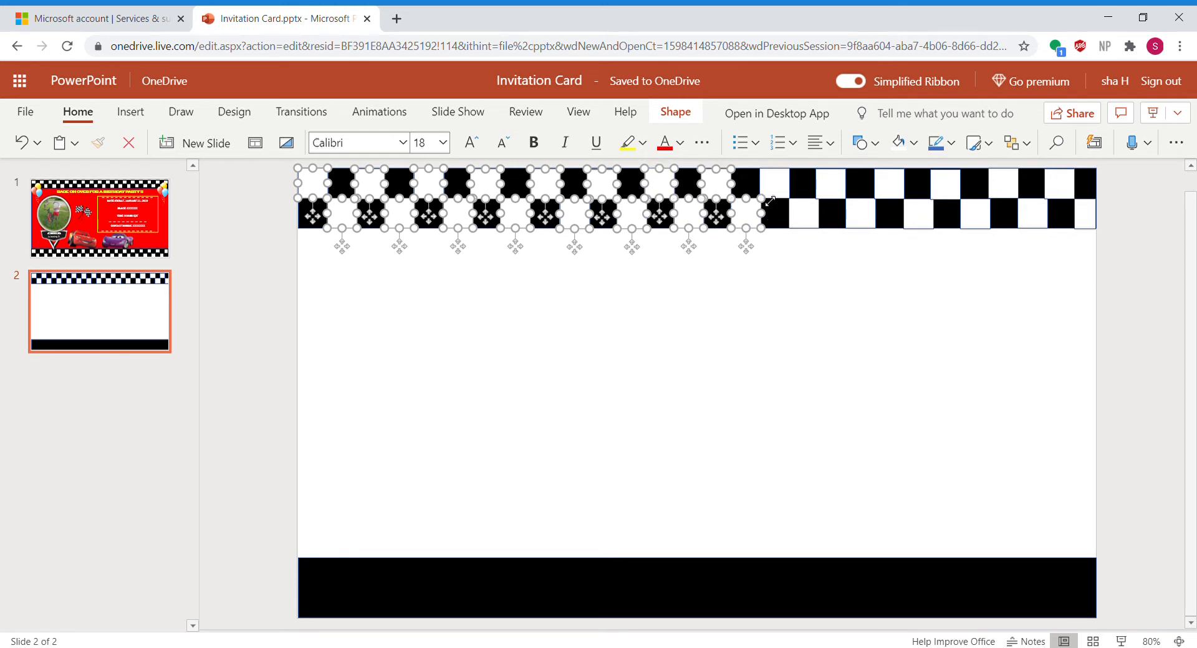
{"action": "left_click", "coordinate": [775, 187], "text": "shift"}
{"action": "left_click", "coordinate": [803, 229], "text": "shift"}
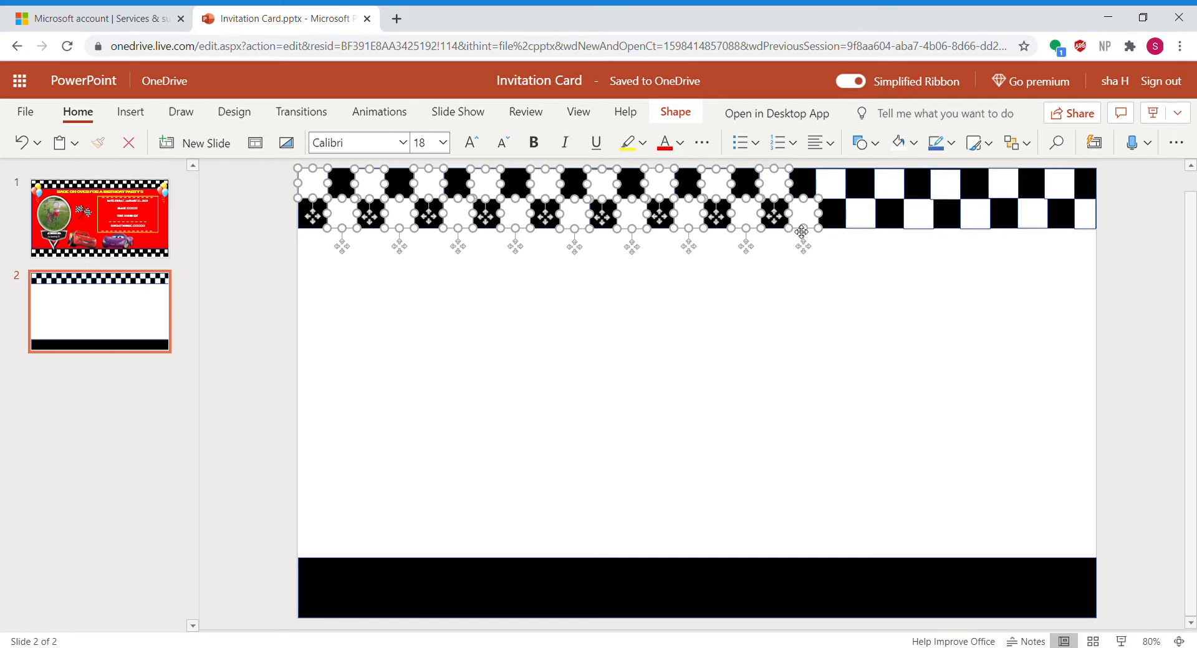
{"action": "left_click", "coordinate": [832, 187], "text": "shift"}
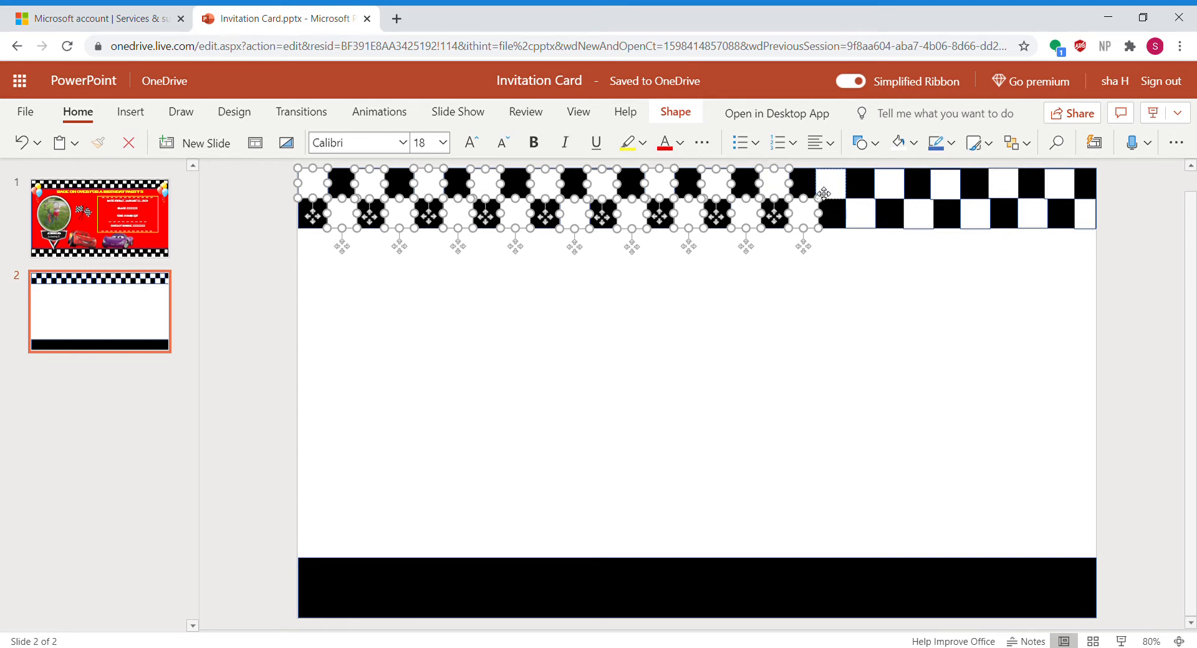
{"action": "left_click", "coordinate": [859, 221], "text": "shift"}
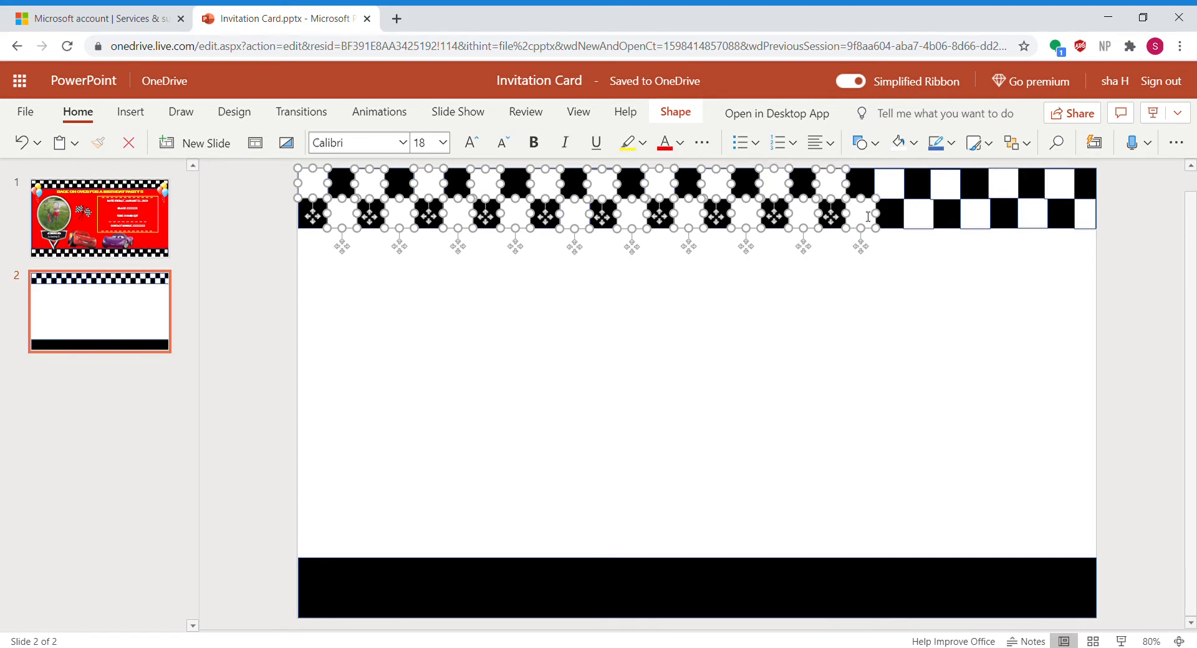
{"action": "left_click", "coordinate": [886, 189], "text": "shift"}
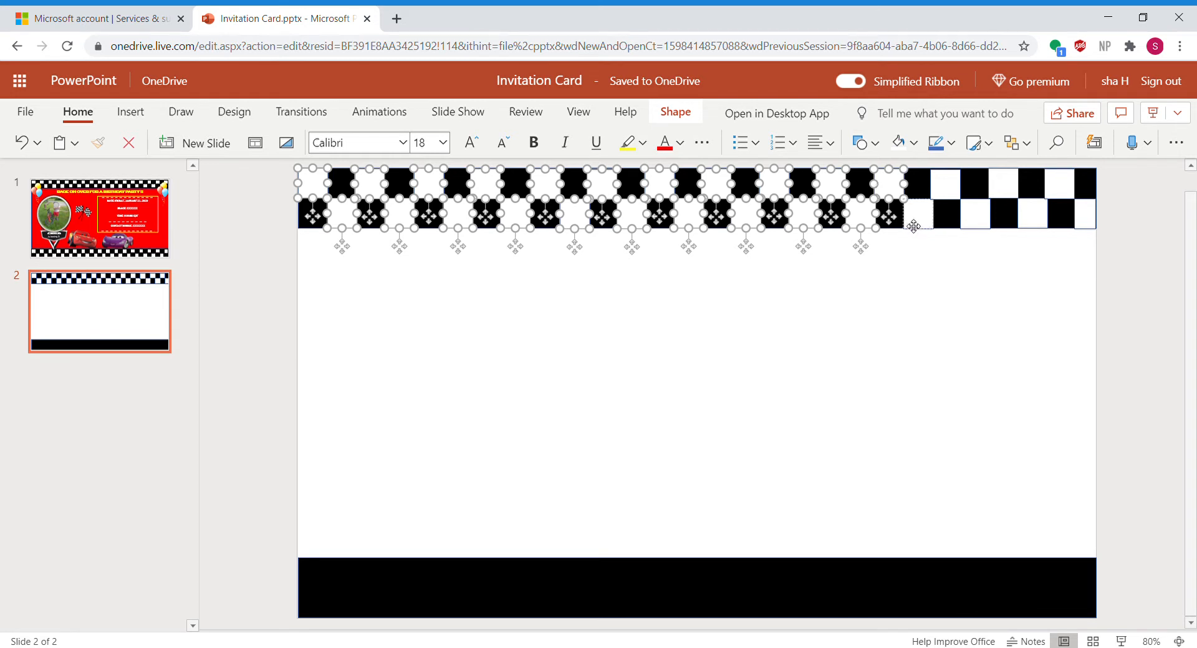
{"action": "left_click", "coordinate": [913, 226], "text": "shift"}
{"action": "left_click", "coordinate": [949, 194], "text": "shift"}
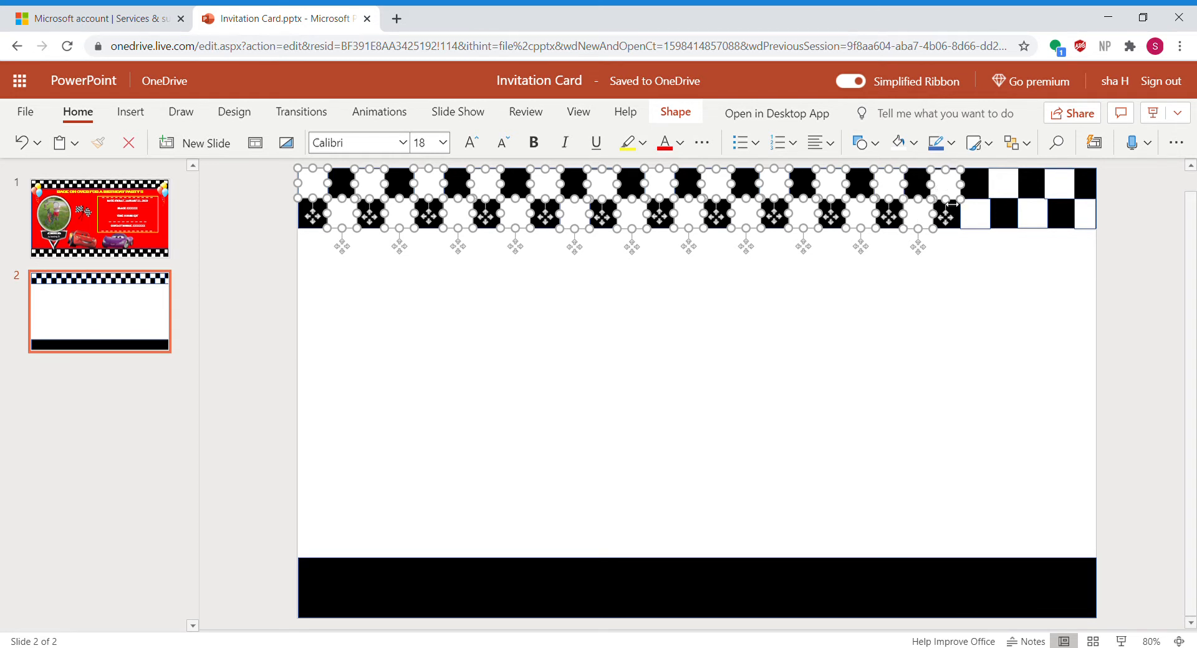
{"action": "left_click", "coordinate": [974, 215], "text": "shift"}
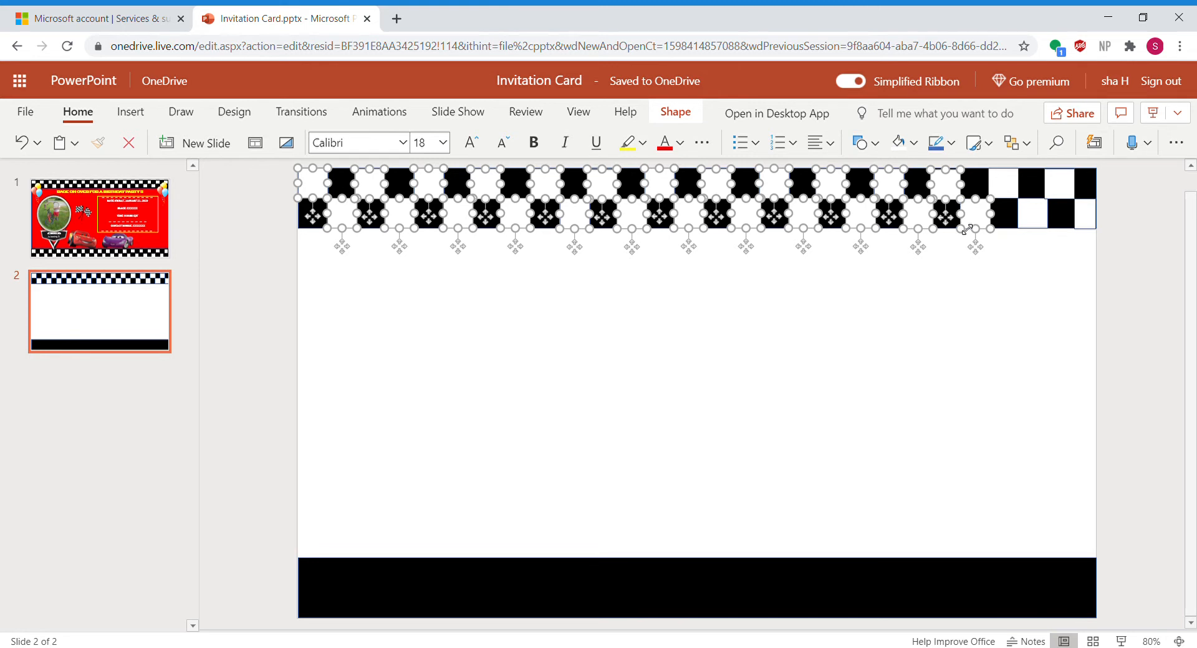
{"action": "left_click", "coordinate": [1001, 190], "text": "shift"}
{"action": "left_click", "coordinate": [1004, 214], "text": "shift"}
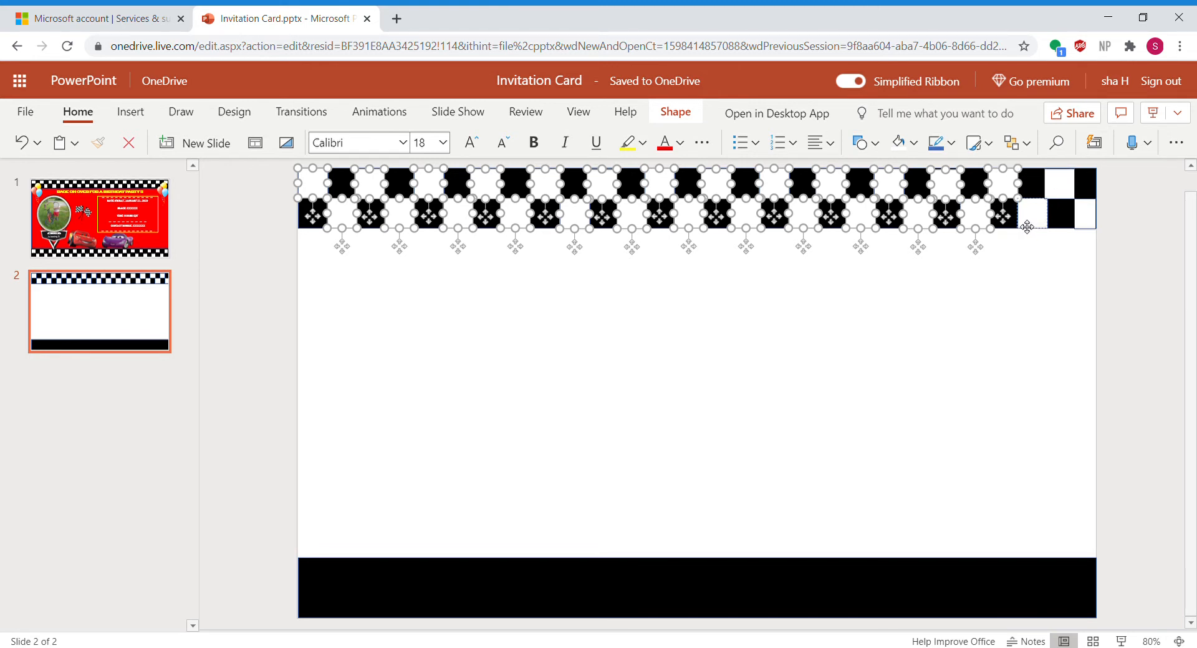
{"action": "left_click", "coordinate": [1041, 211], "text": "shift"}
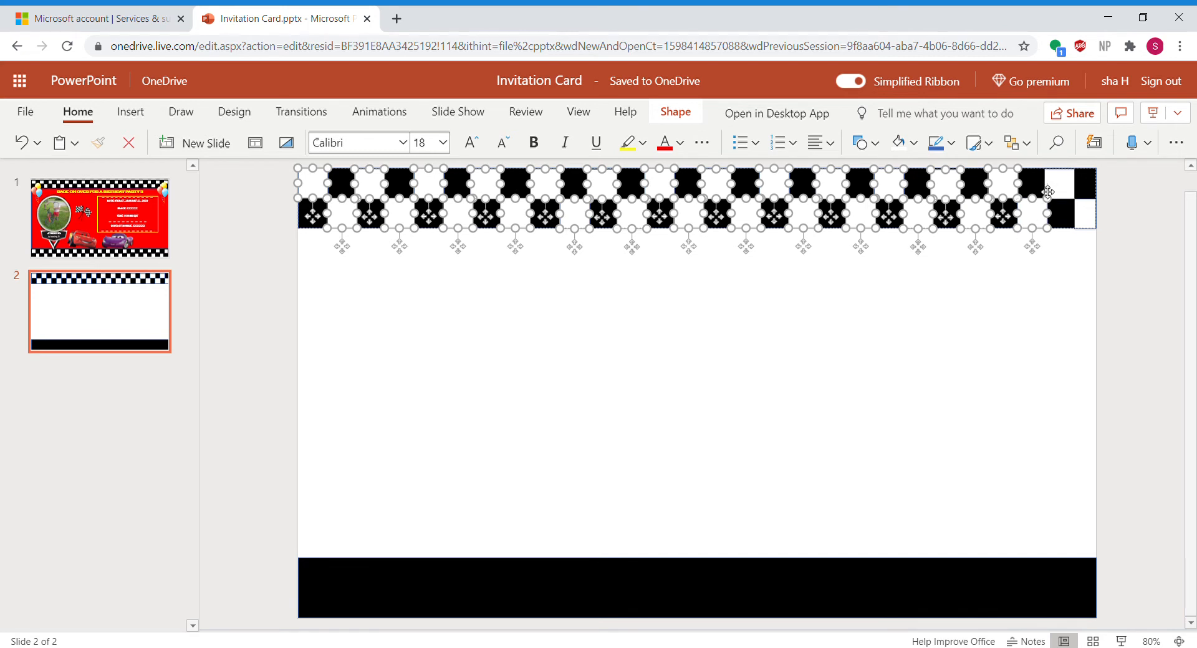
{"action": "left_click", "coordinate": [1053, 192], "text": "shift"}
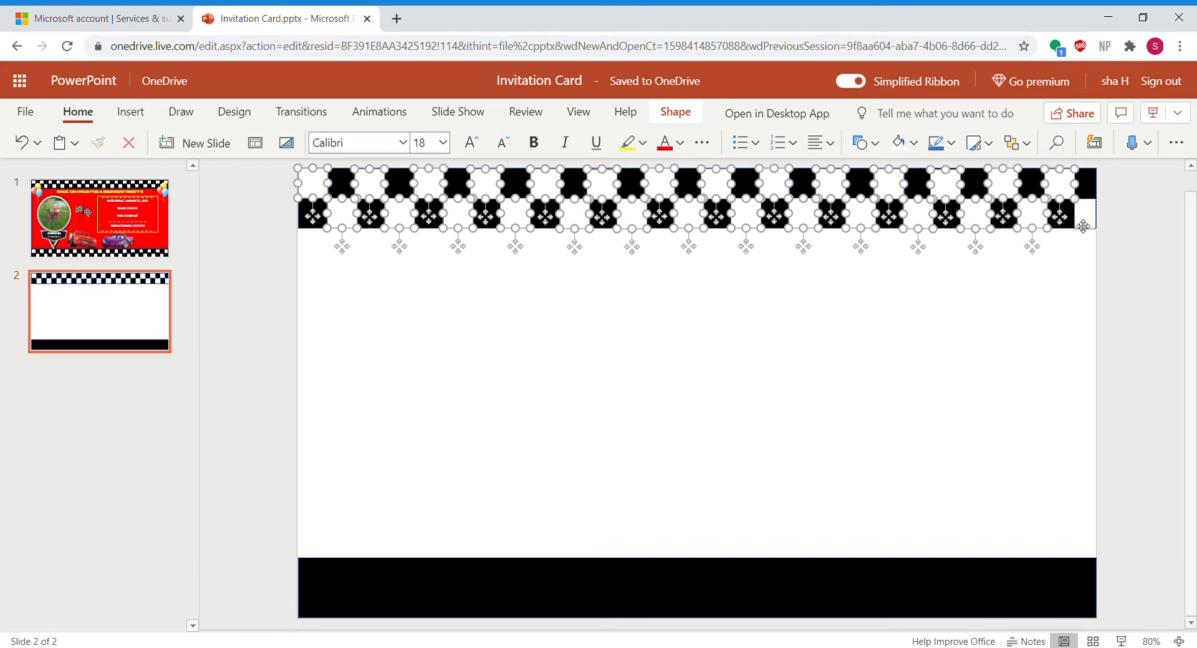
{"action": "left_click", "coordinate": [1083, 226], "text": "shift"}
{"action": "key", "text": "ctrl+d"}
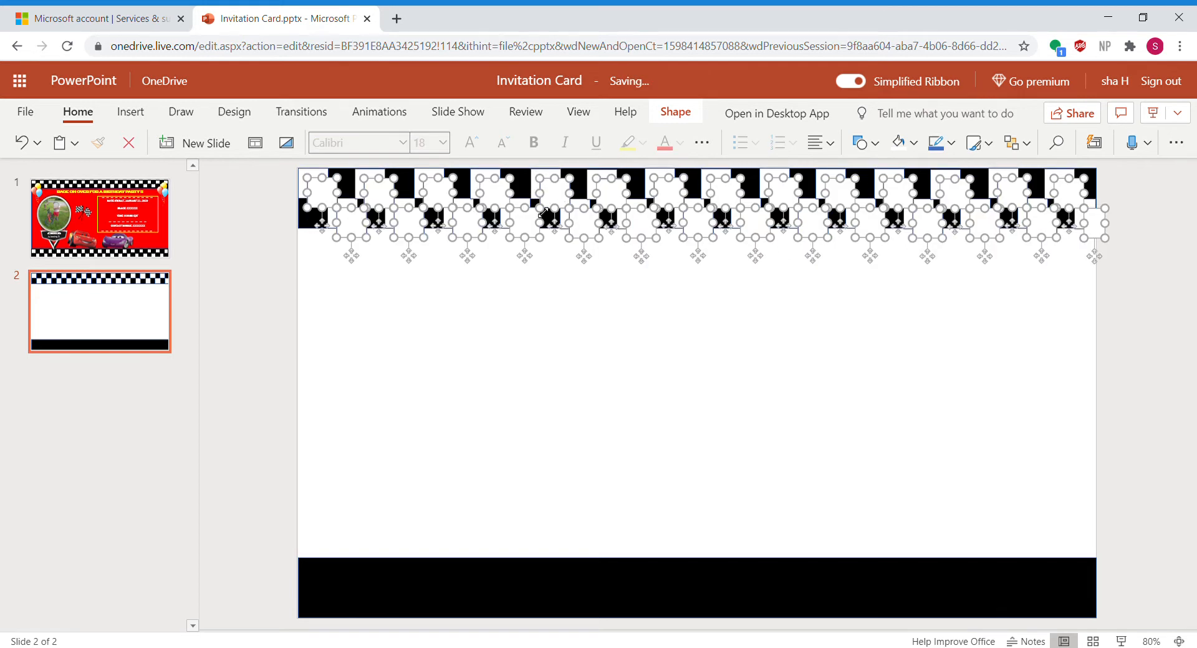
{"action": "left_click_drag", "start_coordinate": [542, 219], "coordinate": [530, 600]}
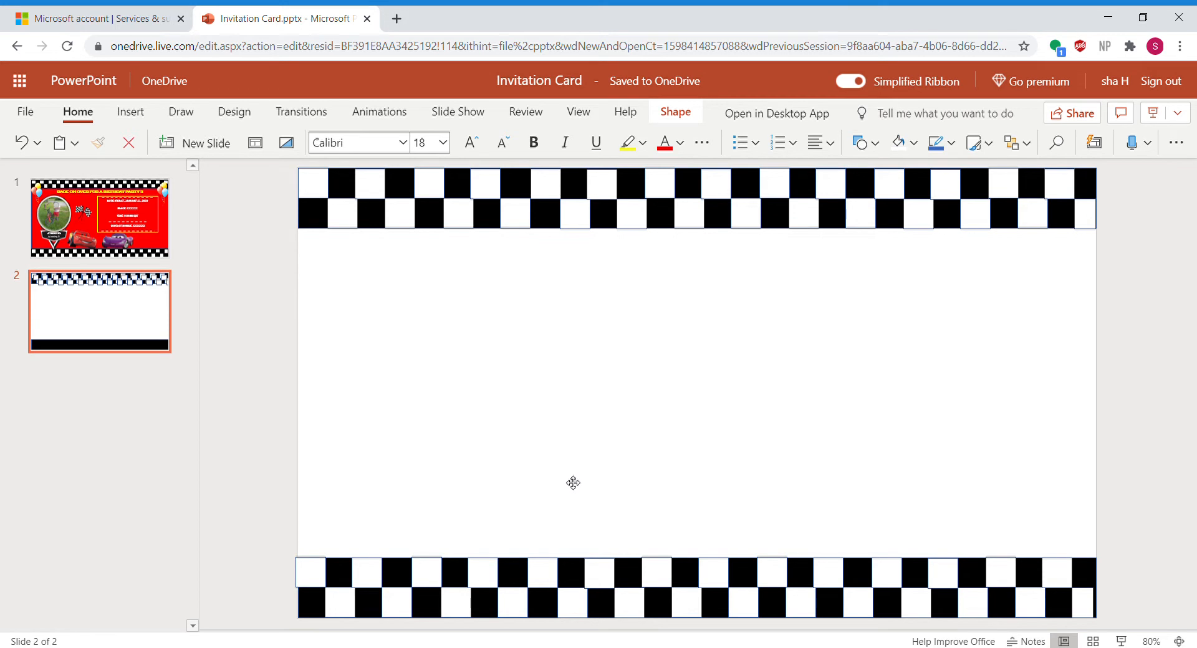
{"action": "left_click", "coordinate": [544, 580]}
{"action": "left_click", "coordinate": [545, 580]}
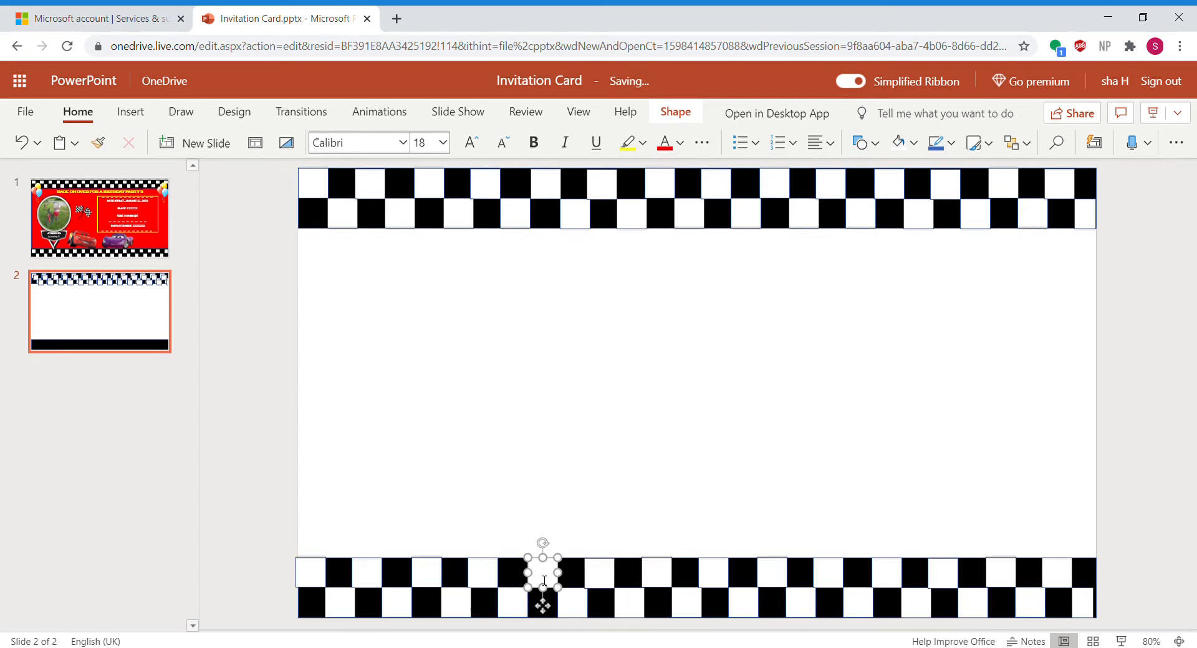
{"action": "left_click", "coordinate": [505, 501]}
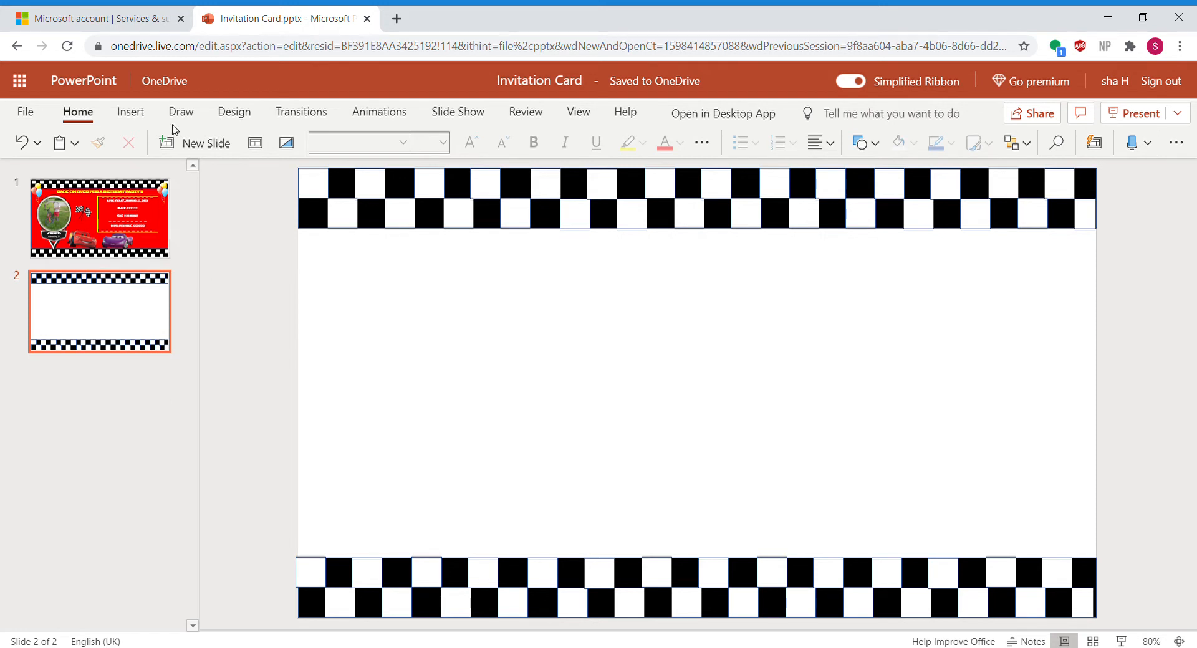
Insert a rectangle and stretch it to about 13.33" by 5.5" so it fills the area between the two checkerboard bands.
{"action": "left_click", "coordinate": [135, 118]}
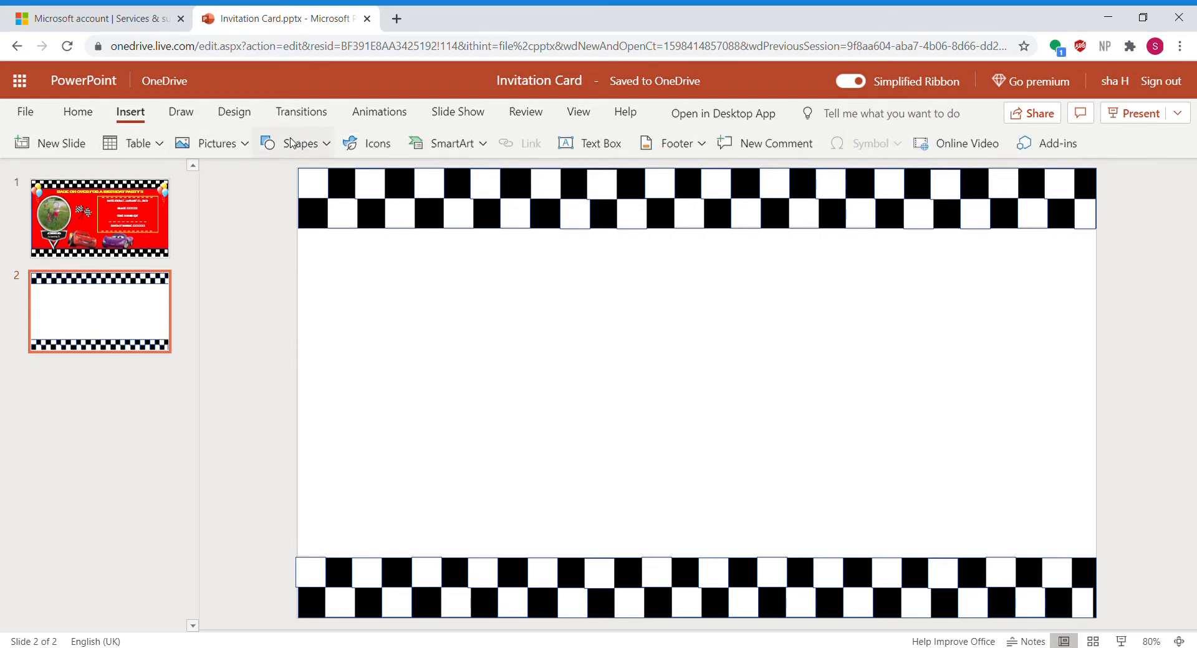
{"action": "left_click", "coordinate": [313, 155]}
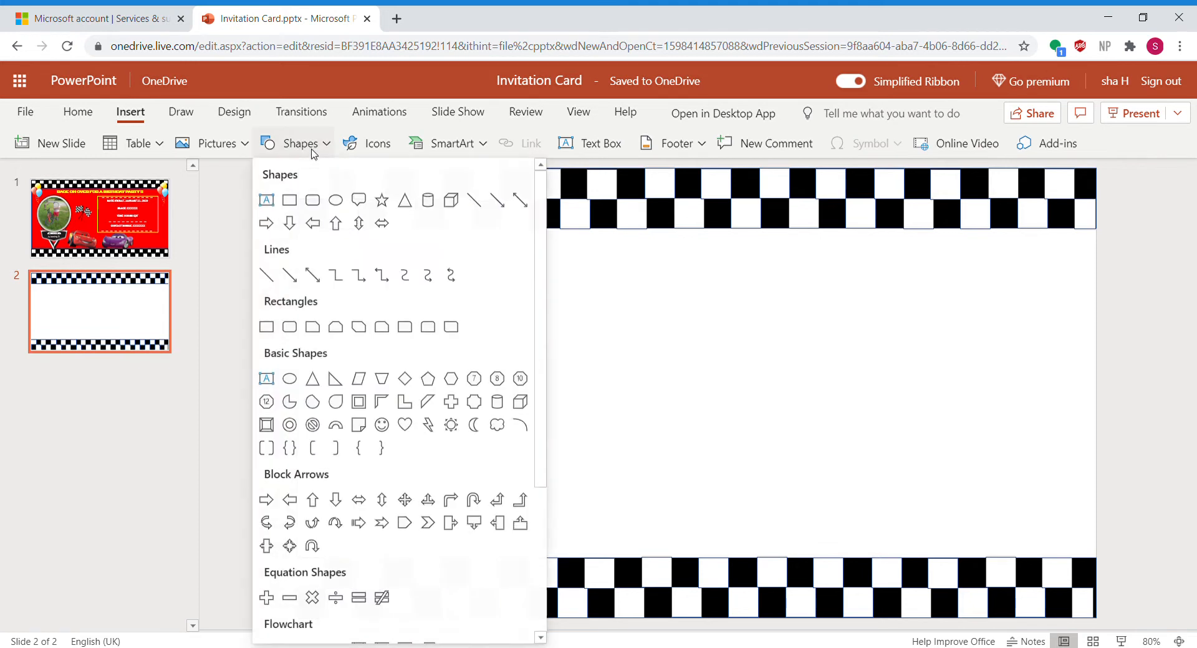
{"action": "left_click", "coordinate": [294, 204]}
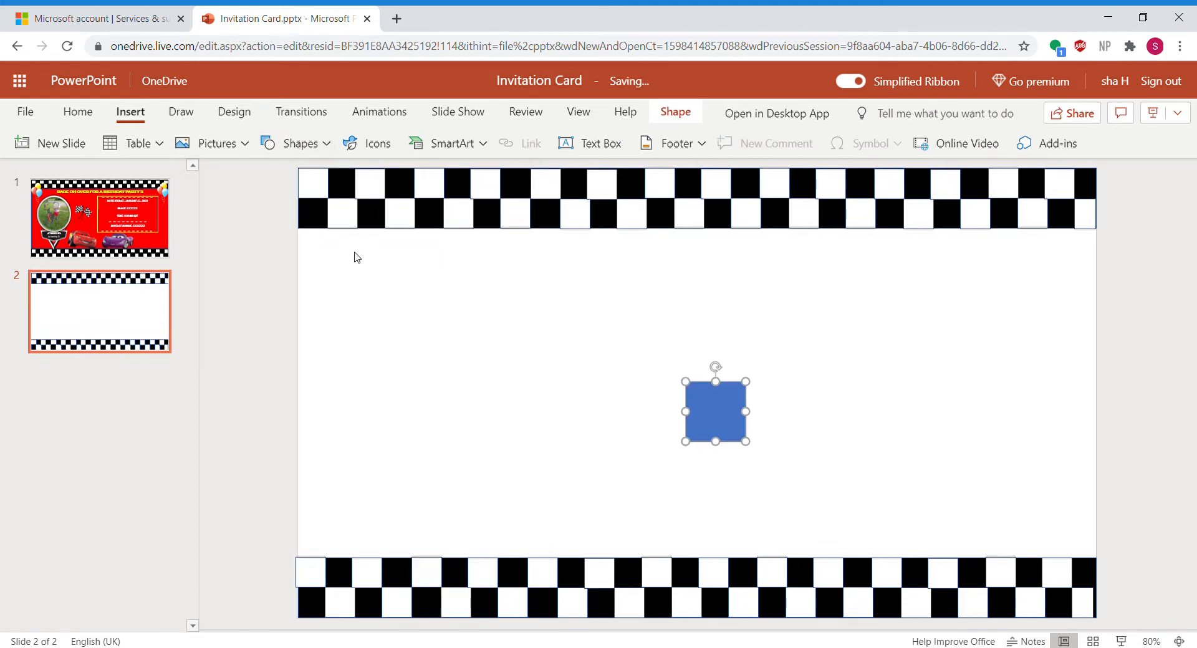
{"action": "left_click_drag", "start_coordinate": [690, 387], "coordinate": [307, 239]}
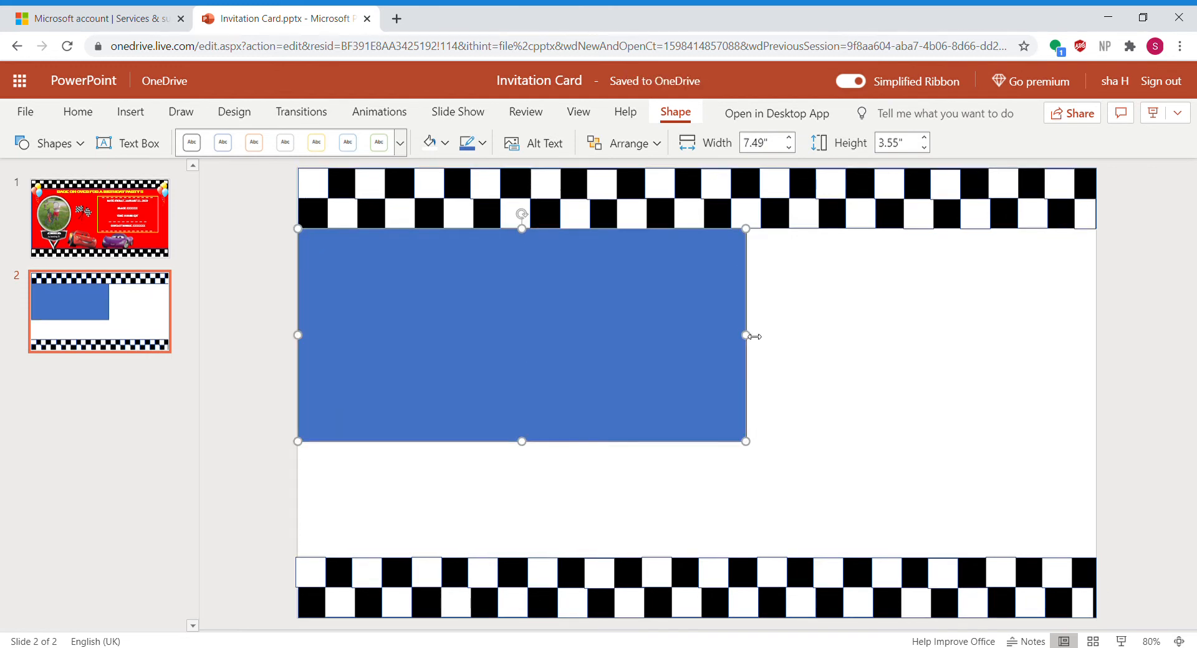
{"action": "left_click_drag", "start_coordinate": [753, 337], "coordinate": [1108, 345]}
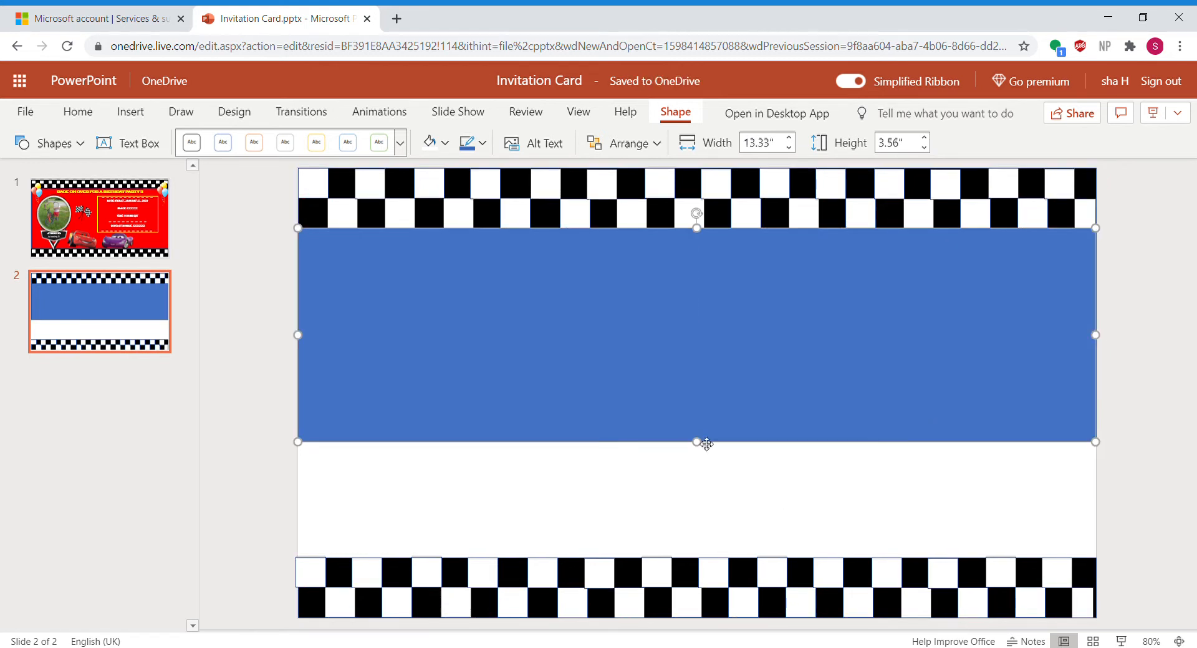
{"action": "left_click_drag", "start_coordinate": [702, 447], "coordinate": [696, 565]}
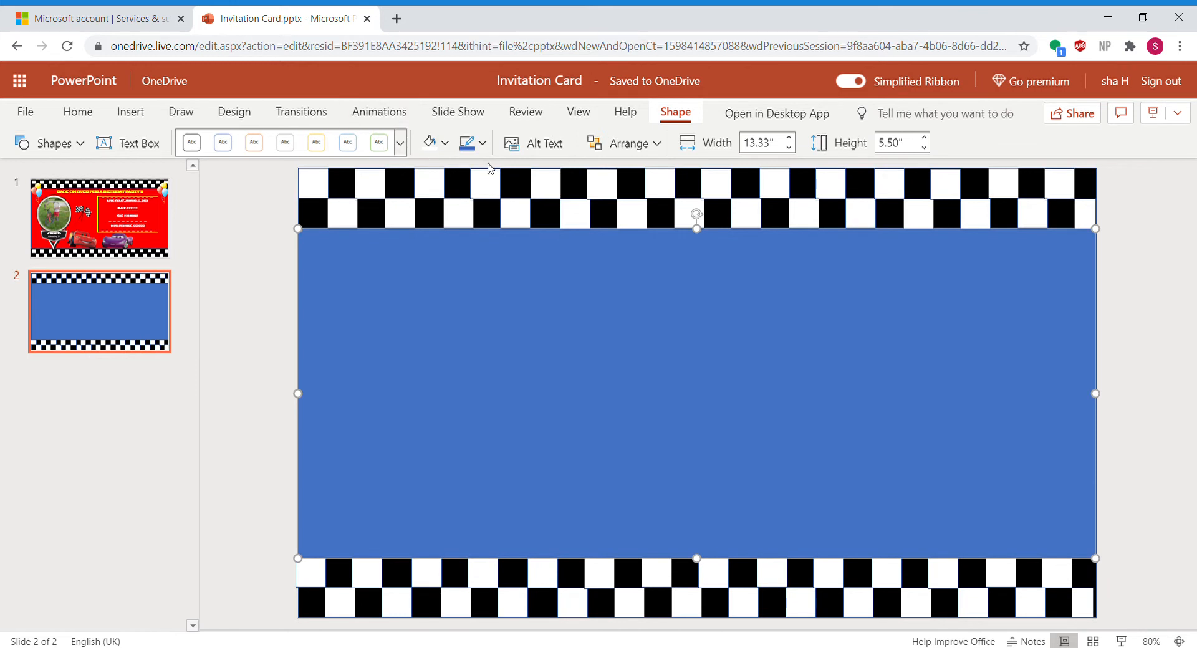
Fill the large rectangle between the checkerboard bands with the standard red colour.
{"action": "left_click", "coordinate": [445, 144]}
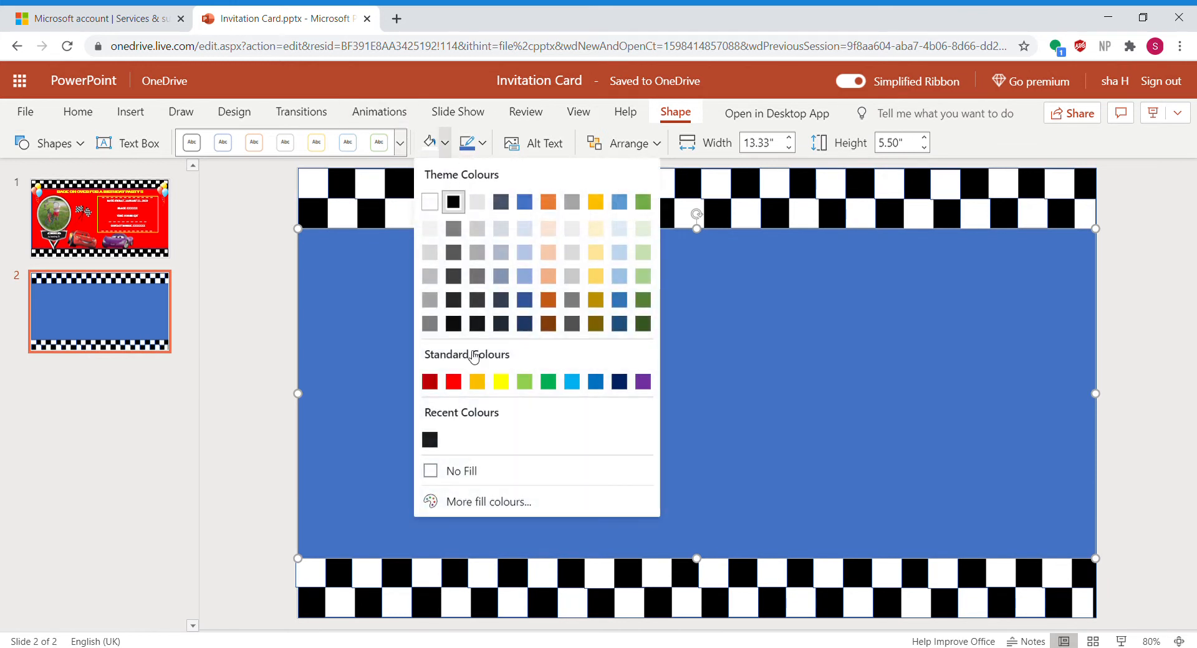
{"action": "left_click", "coordinate": [460, 386]}
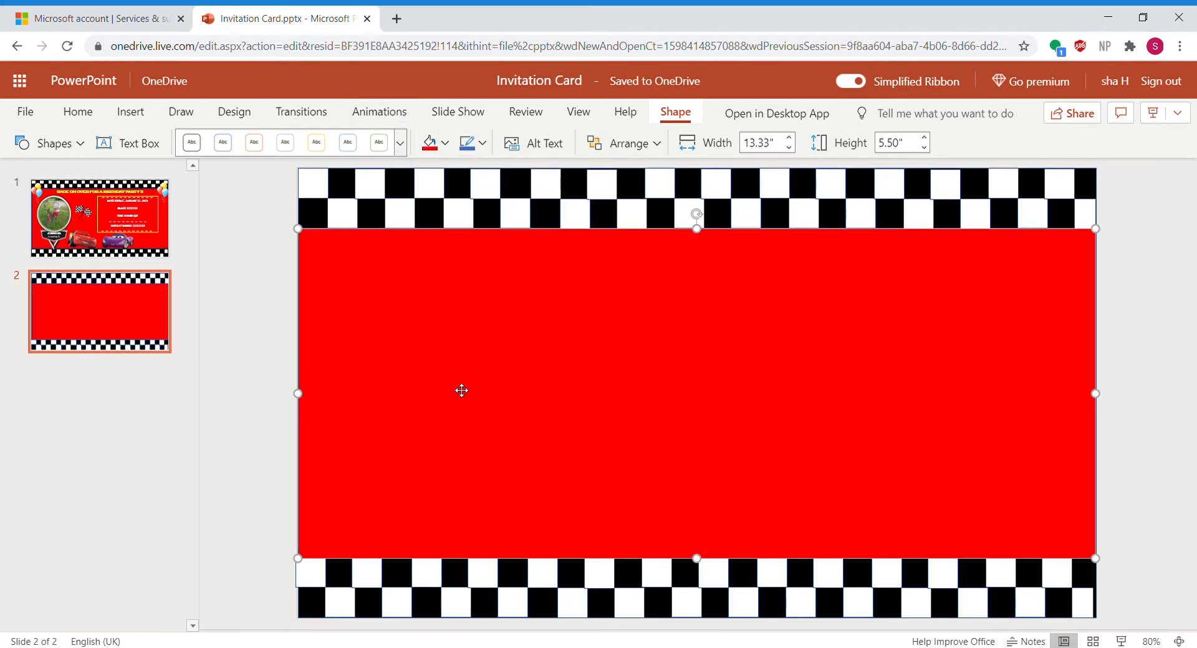
{"action": "left_click", "coordinate": [245, 414]}
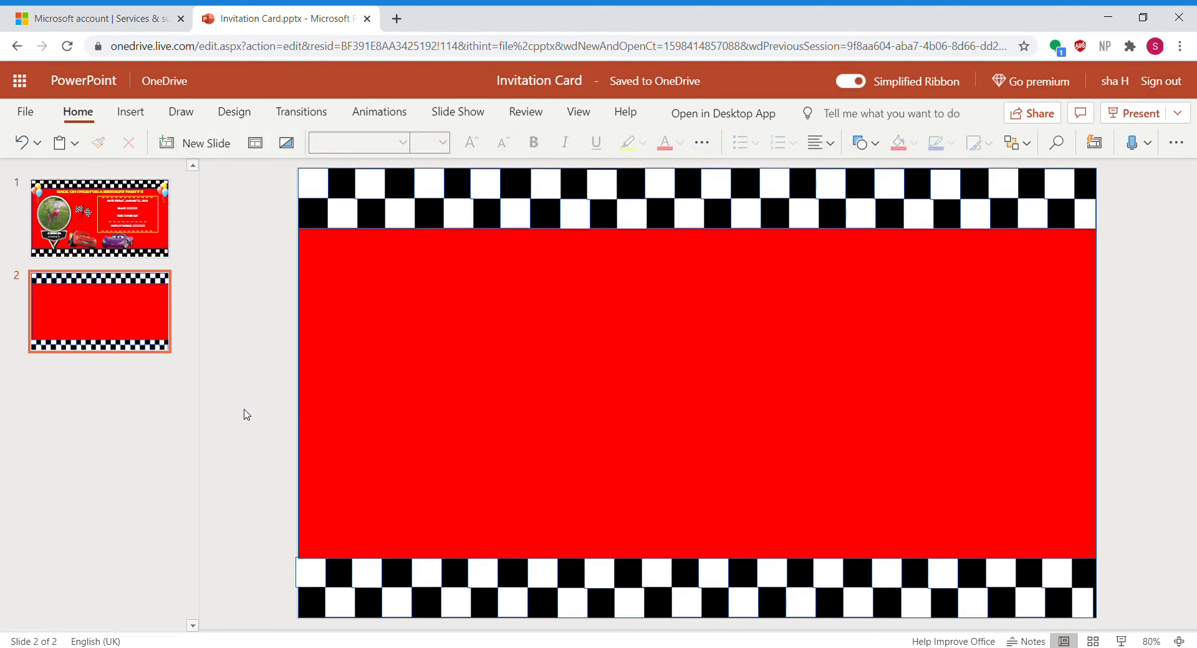
Check the finished card on slide 1, then add a text box to slide 2 just below the top checkerboard band.
{"action": "left_click", "coordinate": [108, 225]}
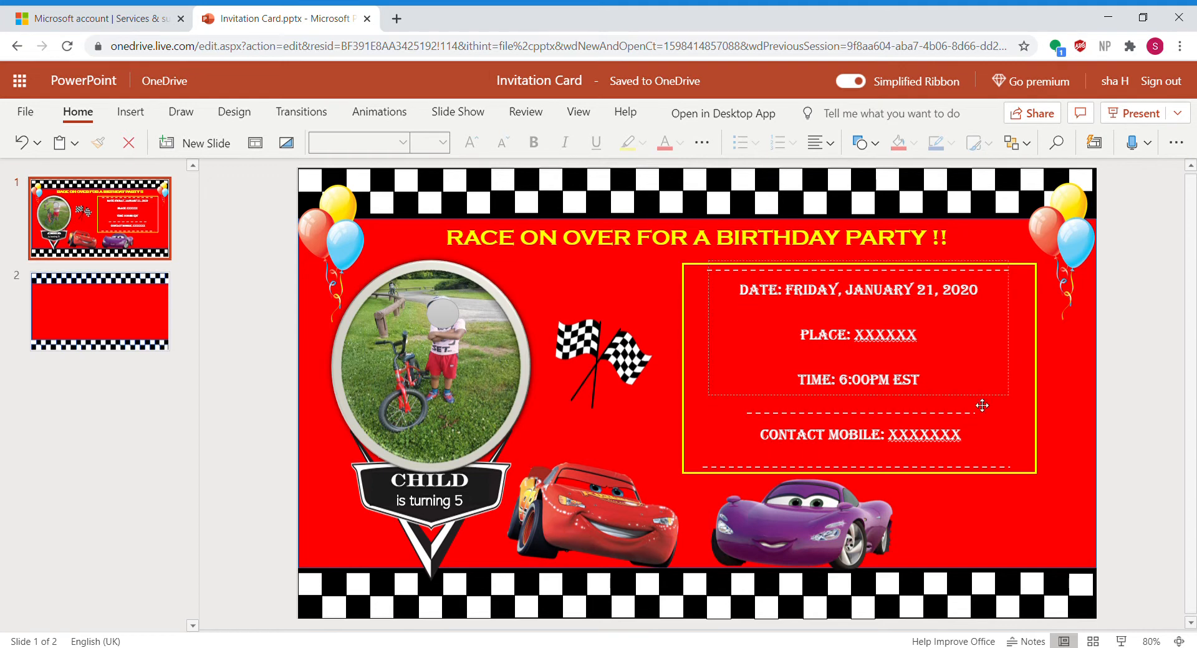
{"action": "left_click", "coordinate": [103, 303]}
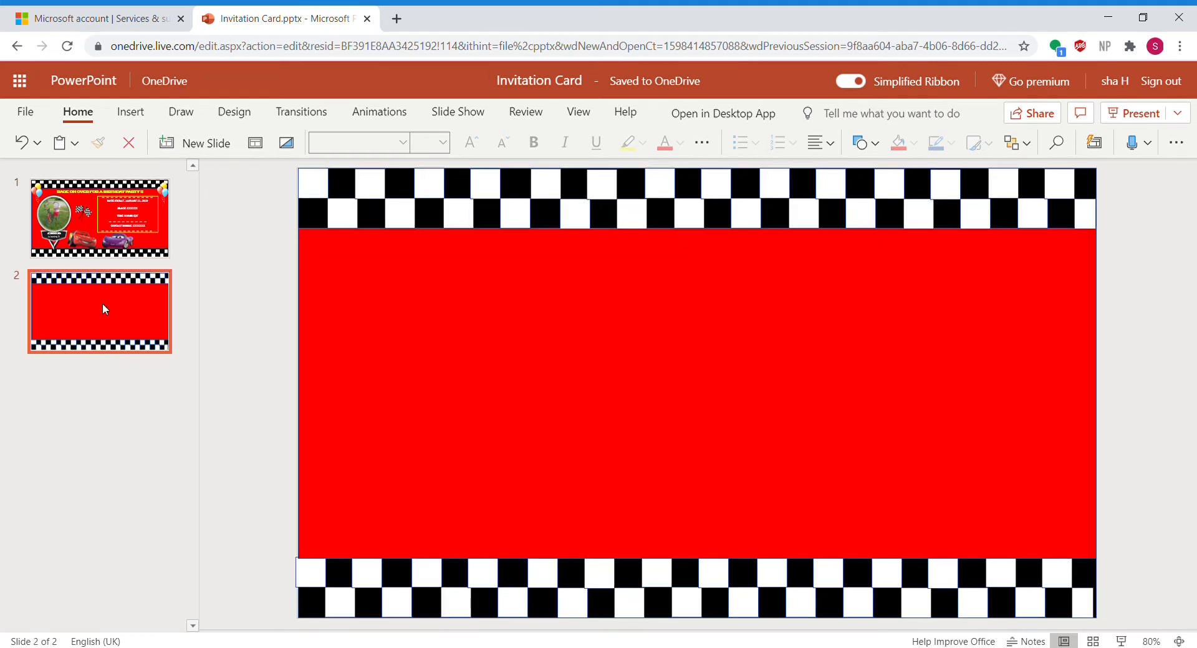
{"action": "left_click", "coordinate": [131, 113]}
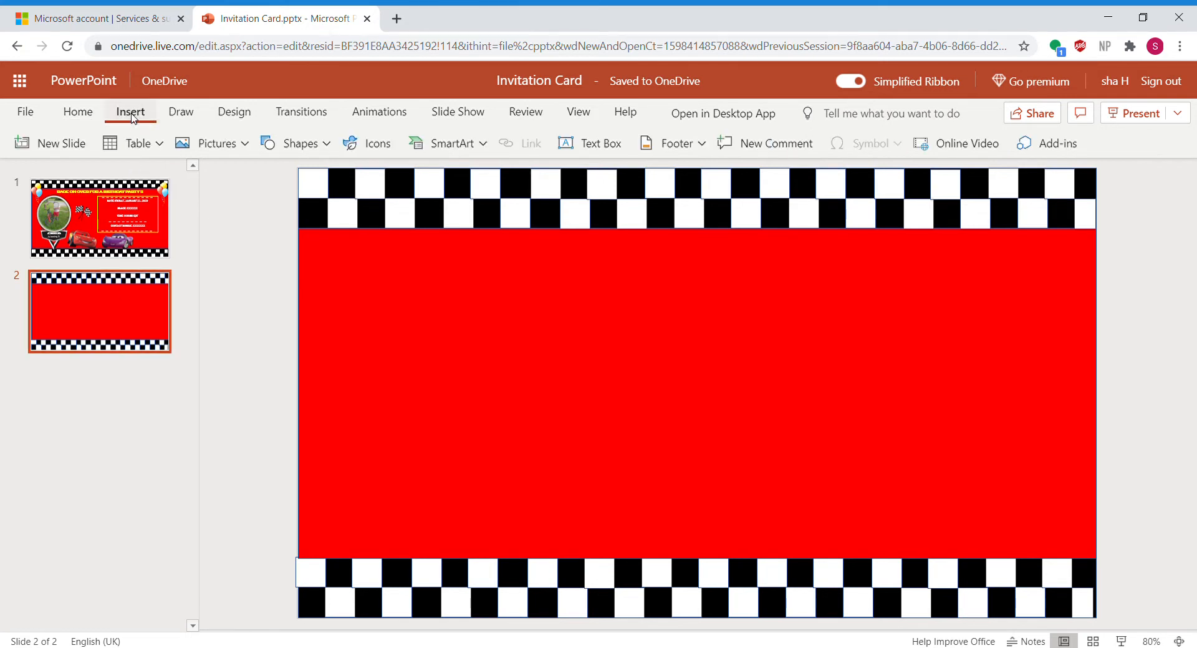
{"action": "left_click", "coordinate": [594, 144]}
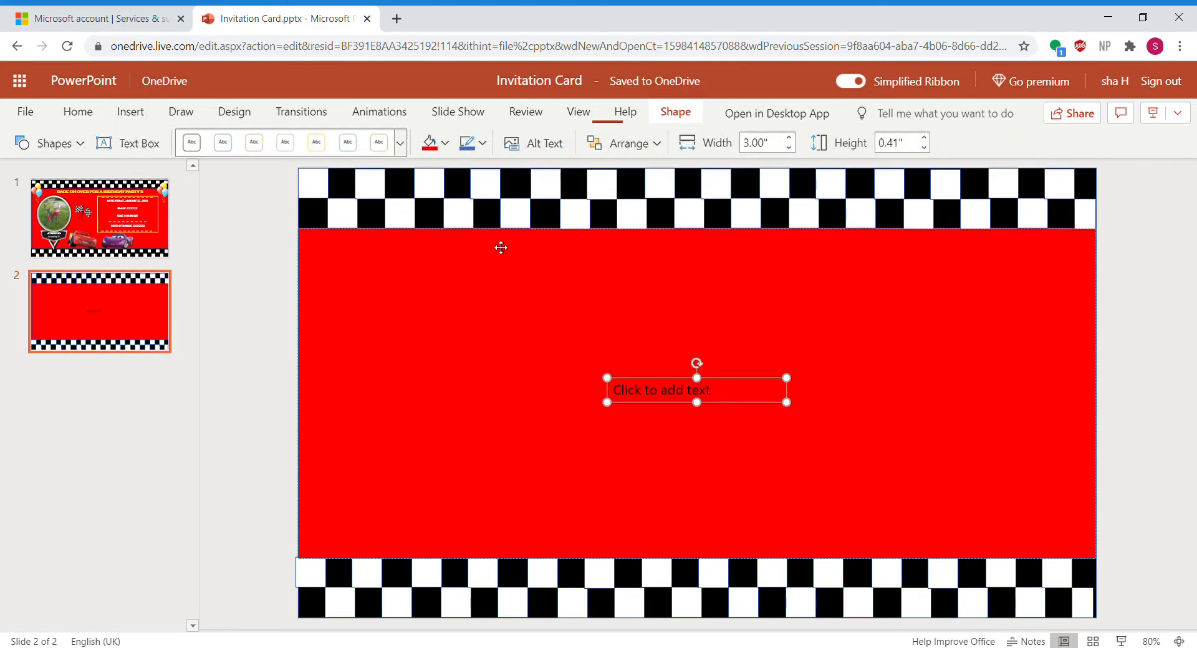
{"action": "left_click_drag", "start_coordinate": [670, 381], "coordinate": [609, 241]}
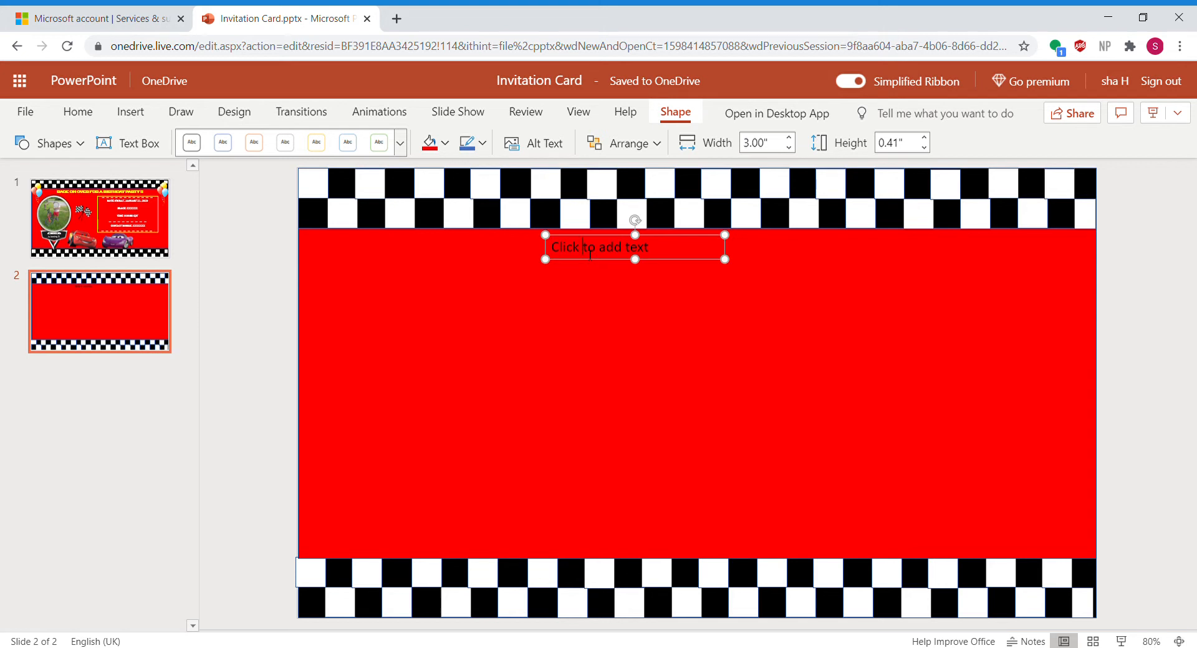
Enter "RACE ON OVER FOR A BIRTHDAY PARTY !!" in the text box and widen it to about 7" so the title fits one line.
{"action": "triple_click", "coordinate": [589, 252]}
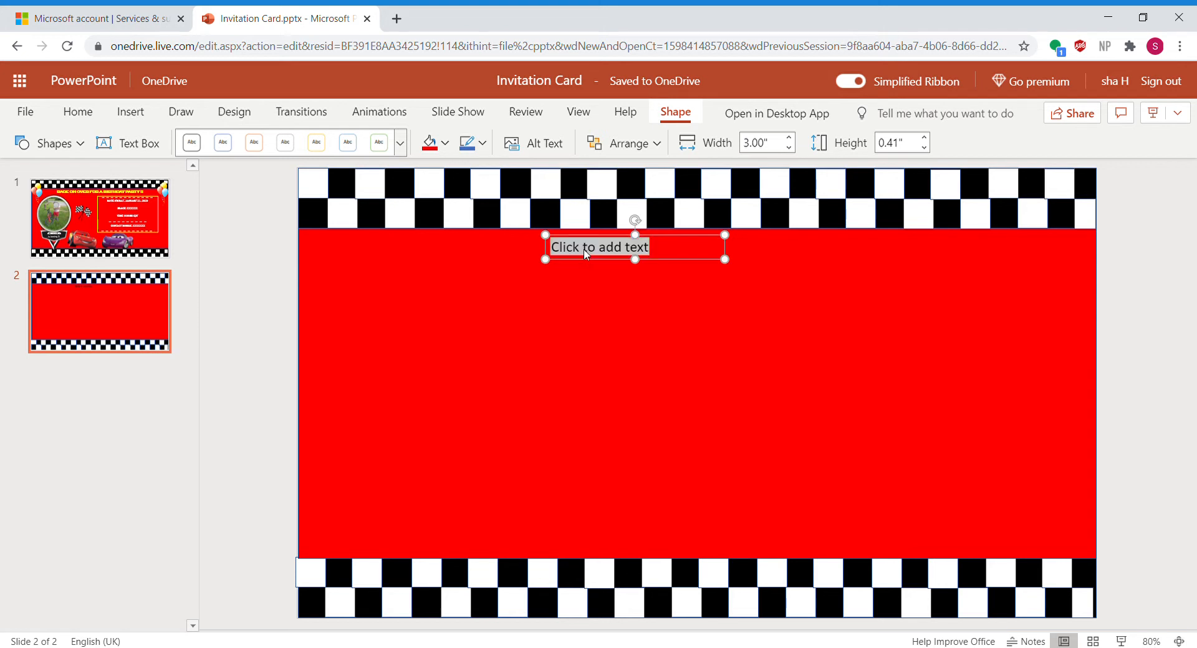
{"action": "type", "text": "RACE ON O"}
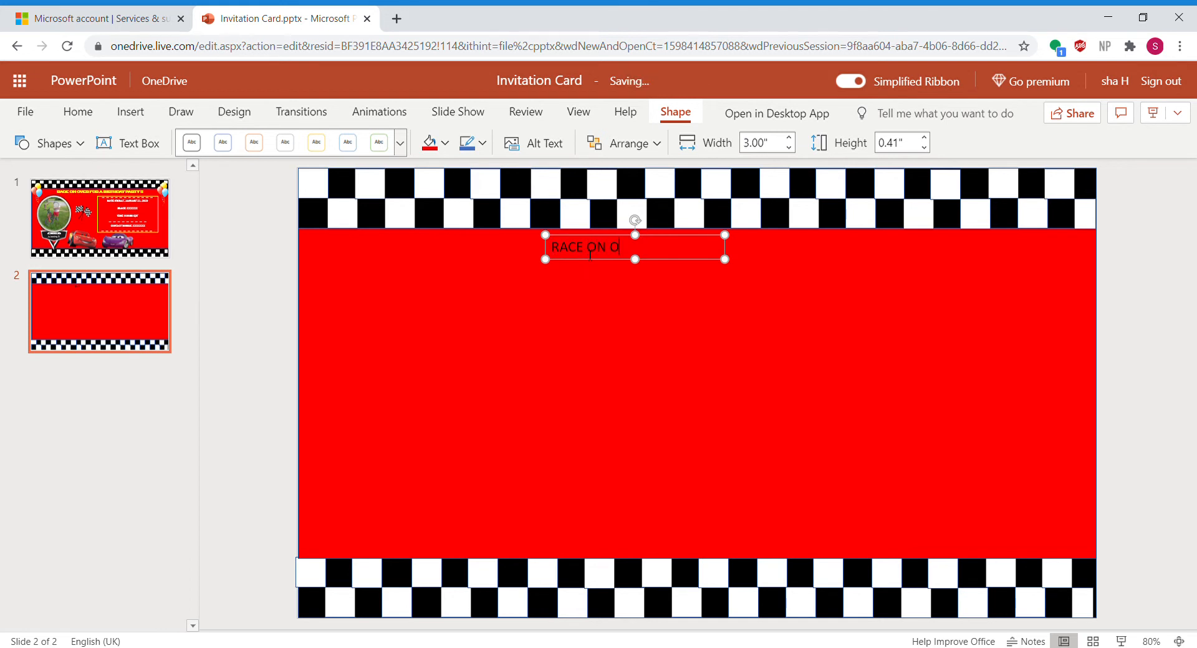
{"action": "type", "text": "VER FOR A BIRTHDAY "}
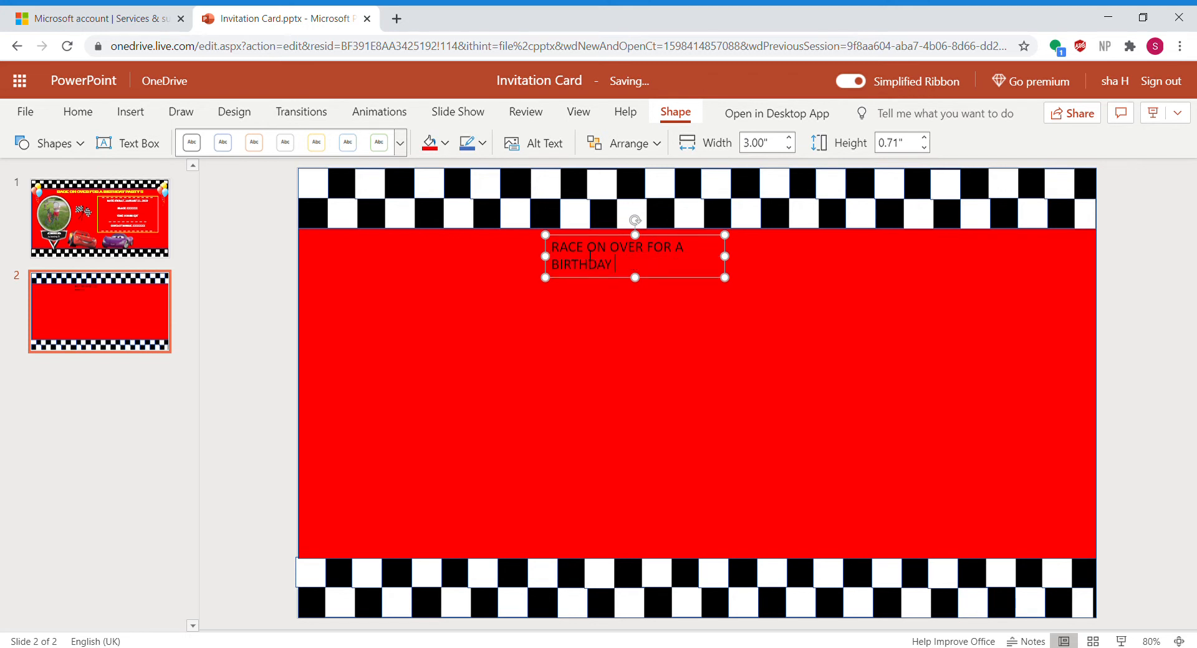
{"action": "type", "text": "PARTY "}
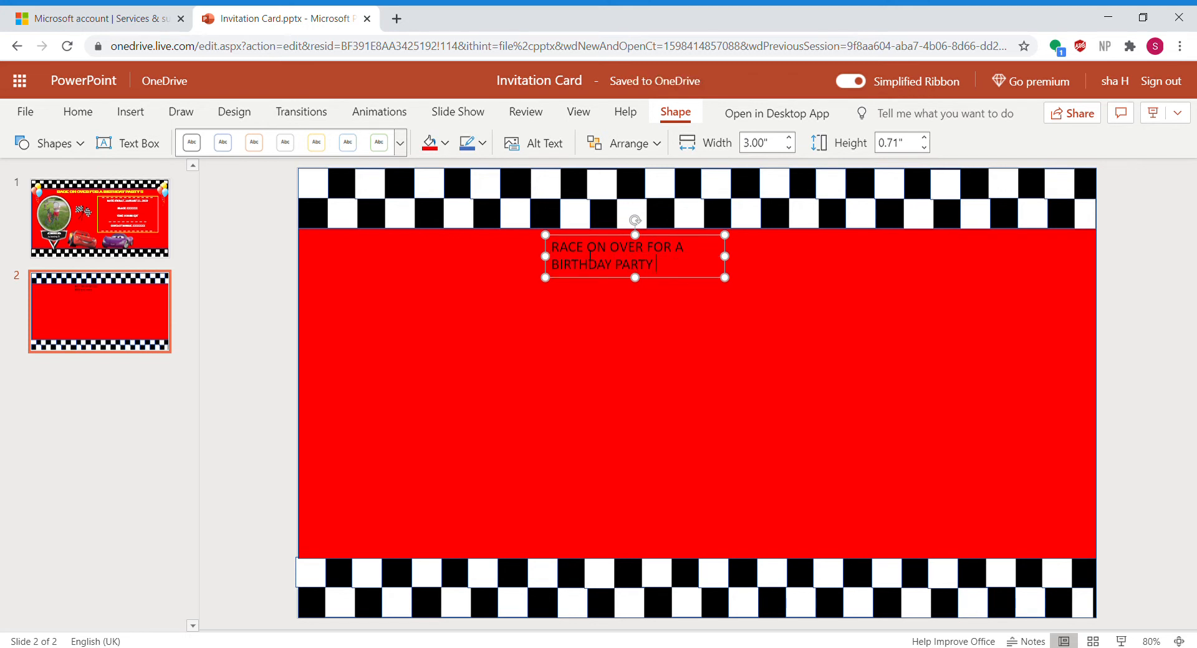
{"action": "type", "text": "!!"}
{"action": "left_click_drag", "start_coordinate": [725, 256], "coordinate": [975, 258]}
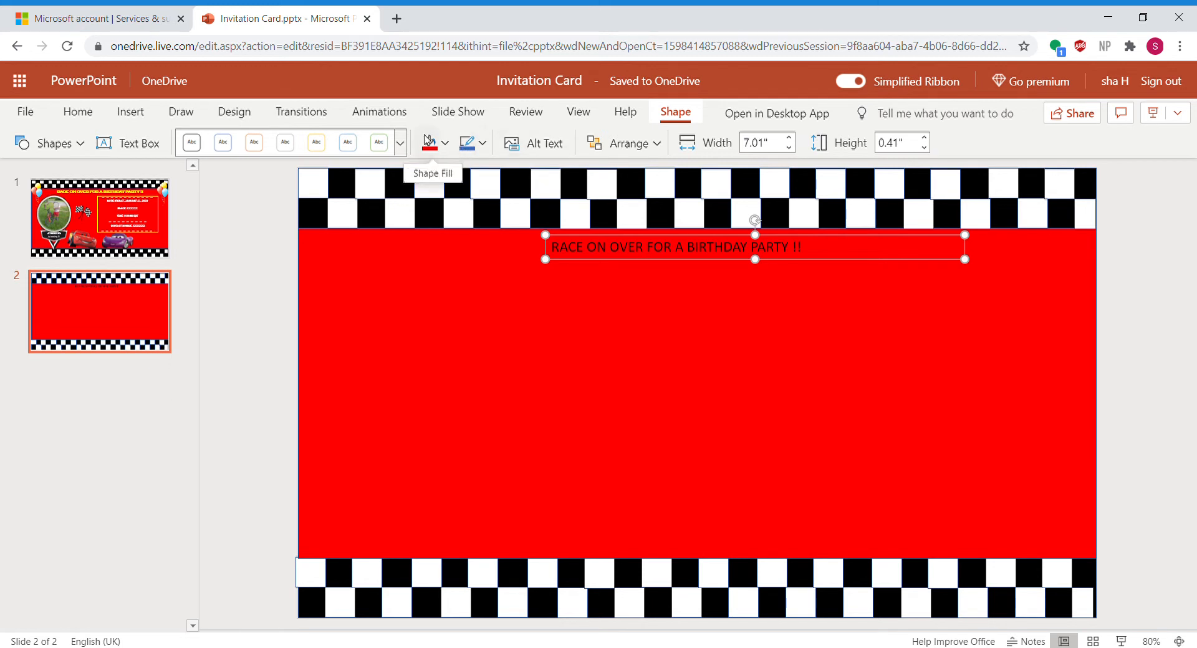
Make the title text yellow and bold.
{"action": "left_click", "coordinate": [76, 117]}
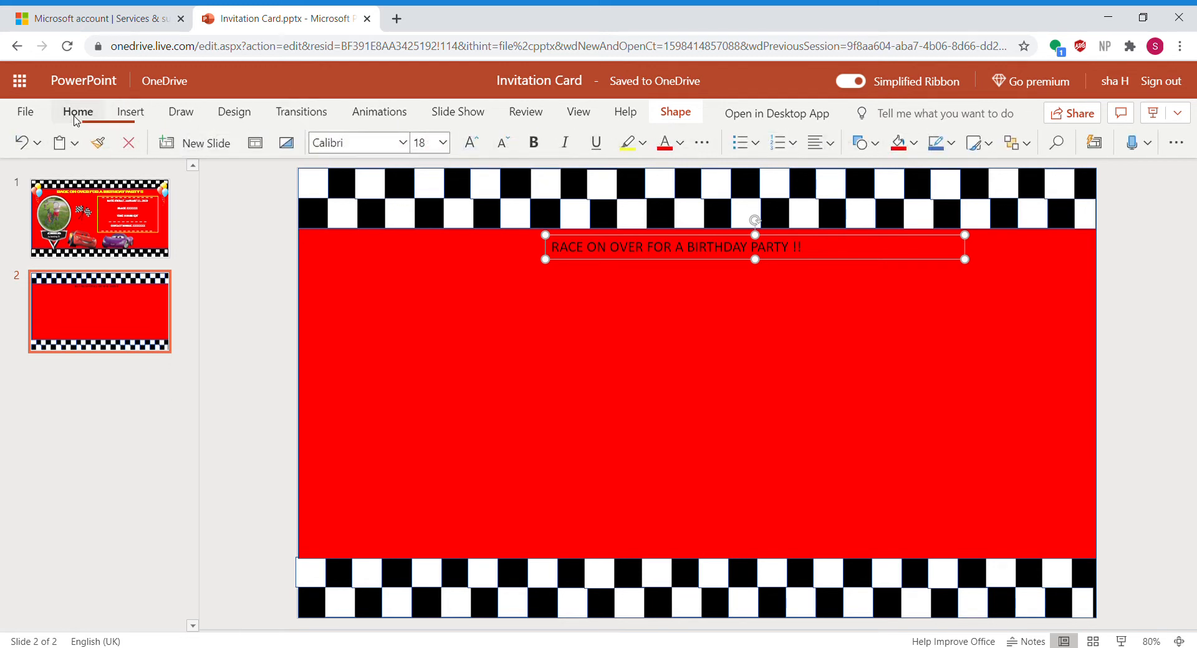
{"action": "left_click", "coordinate": [680, 143]}
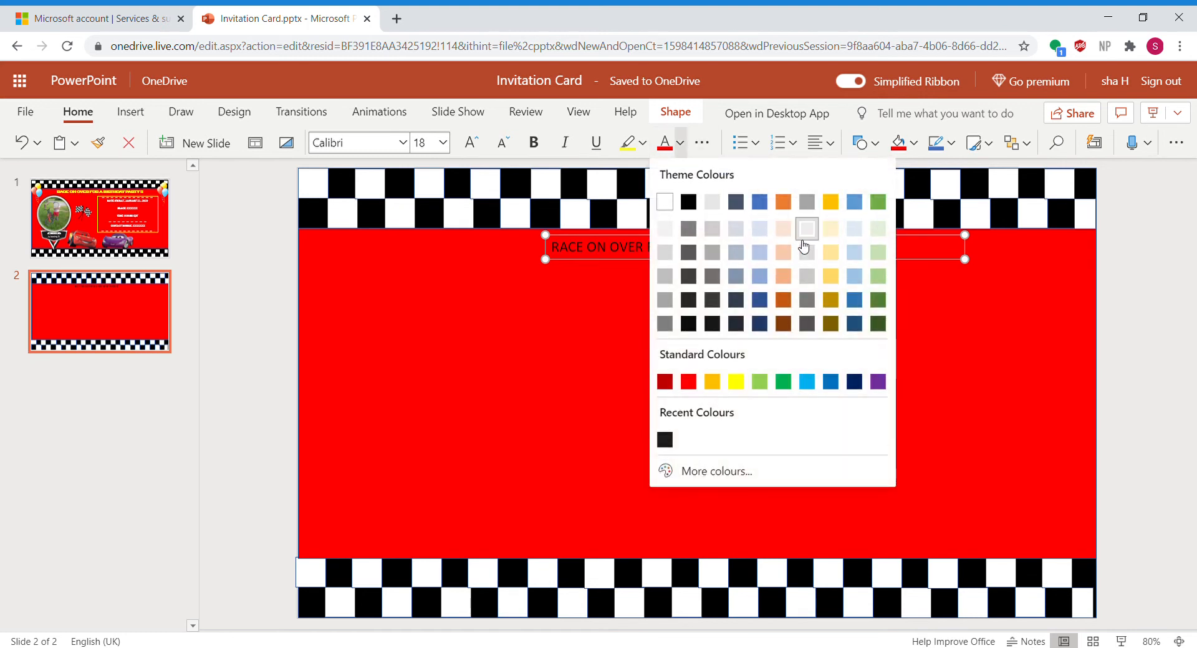
{"action": "left_click", "coordinate": [735, 382]}
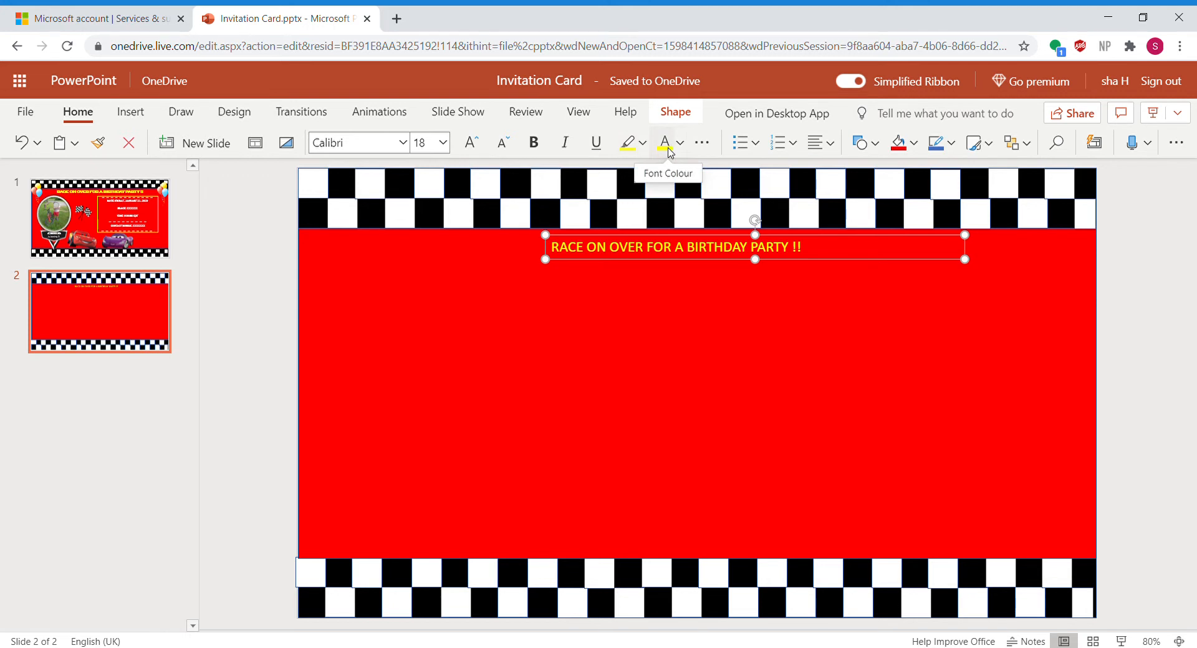
{"action": "left_click", "coordinate": [538, 145]}
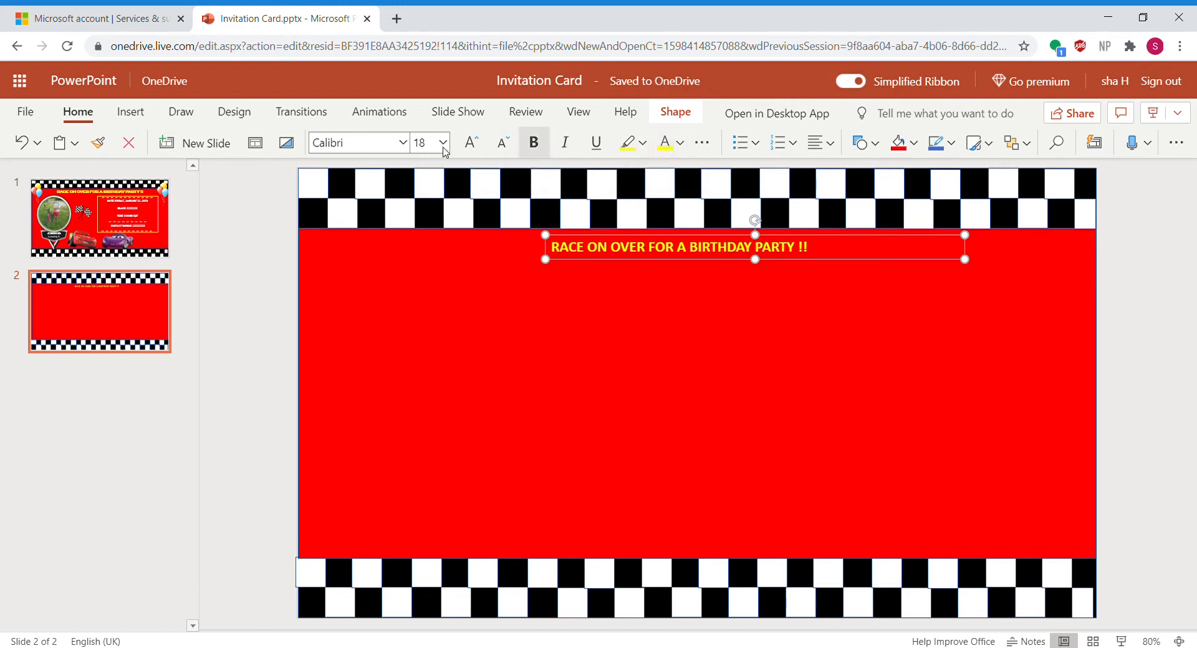
Set the title in Copperplate Gothic Bold at size 24, extending its text box further to the left.
{"action": "left_click", "coordinate": [405, 144]}
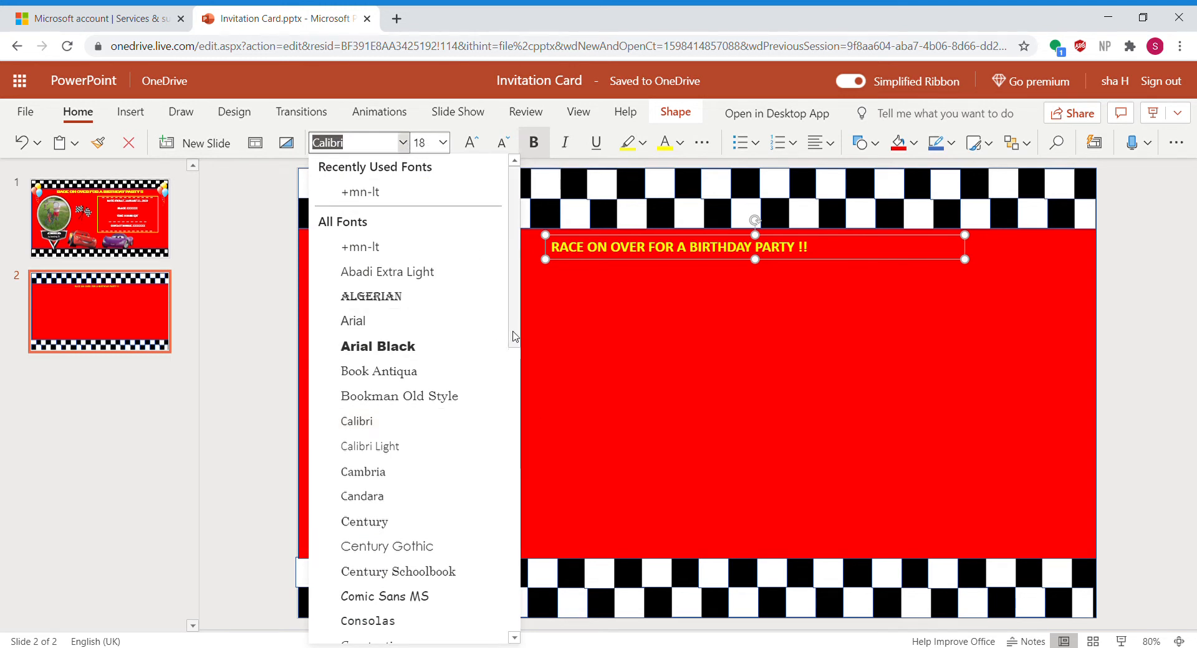
{"action": "left_click_drag", "start_coordinate": [510, 334], "coordinate": [505, 414]}
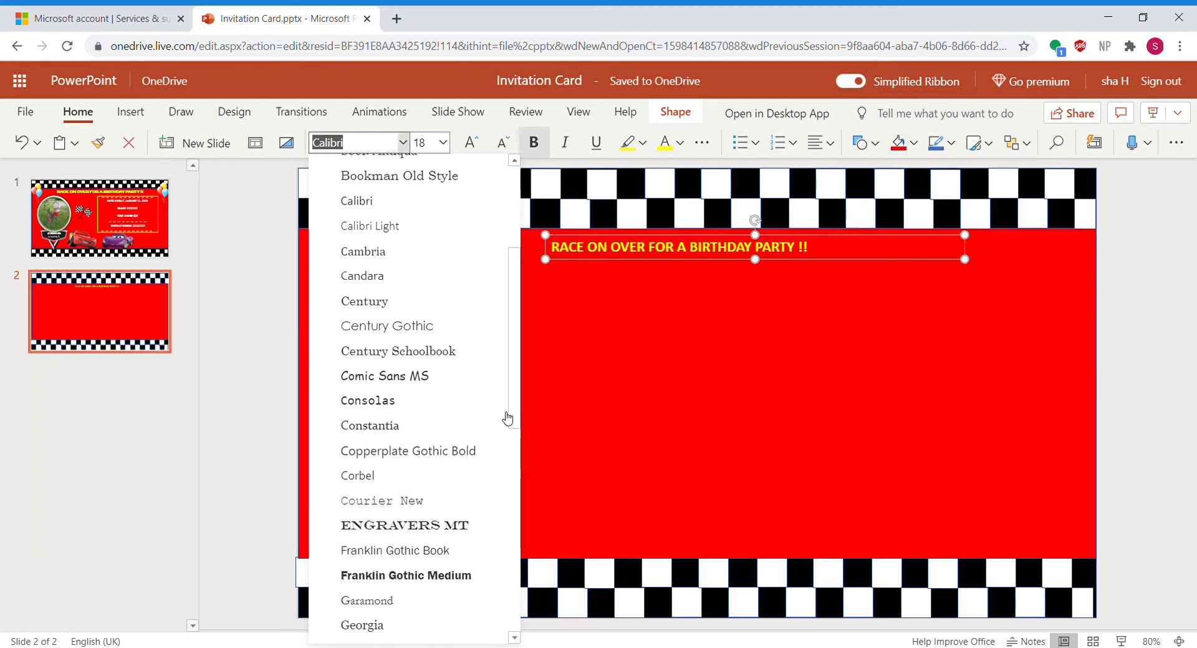
{"action": "left_click", "coordinate": [416, 454]}
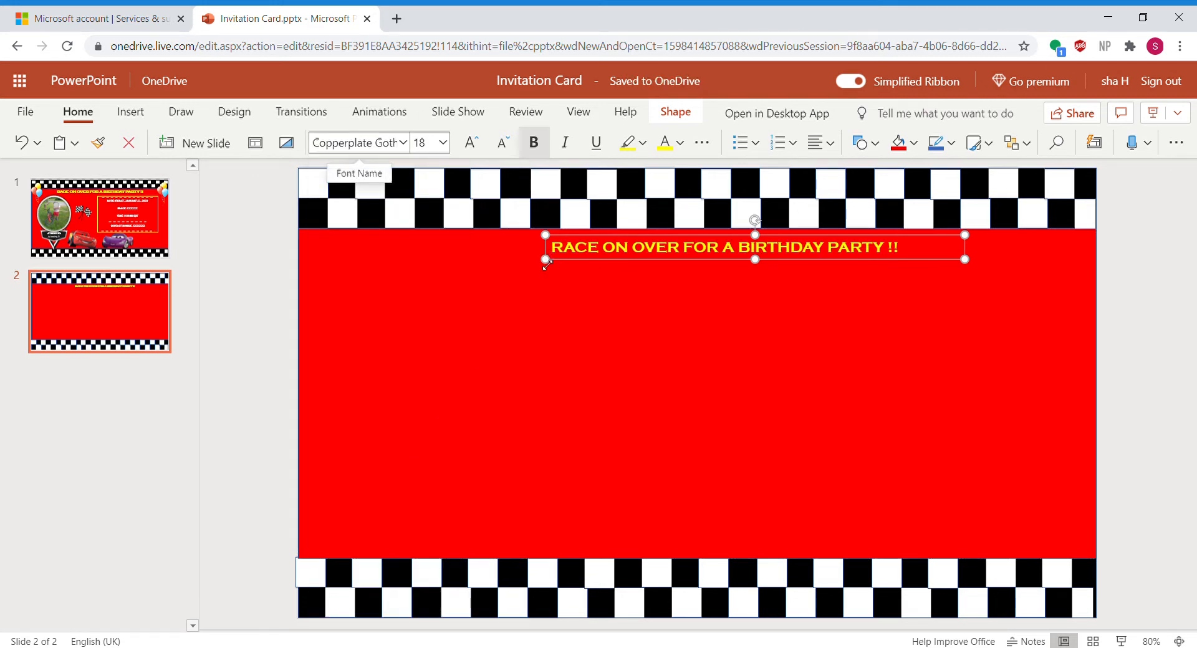
{"action": "left_click_drag", "start_coordinate": [548, 262], "coordinate": [491, 259]}
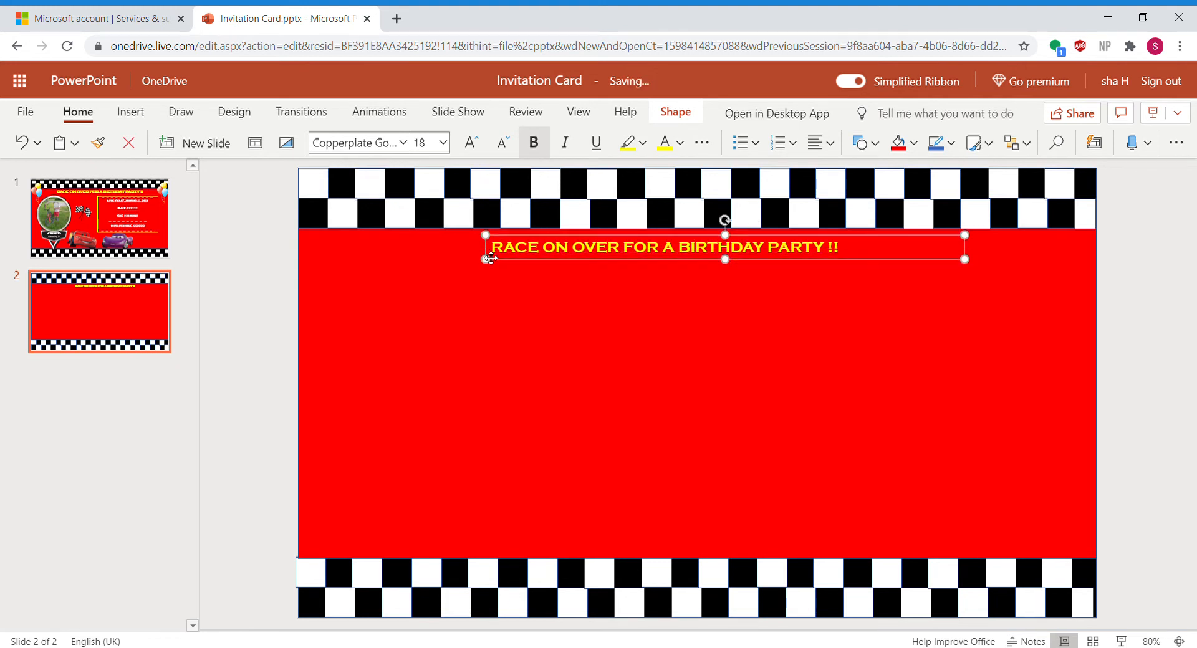
{"action": "left_click", "coordinate": [445, 145]}
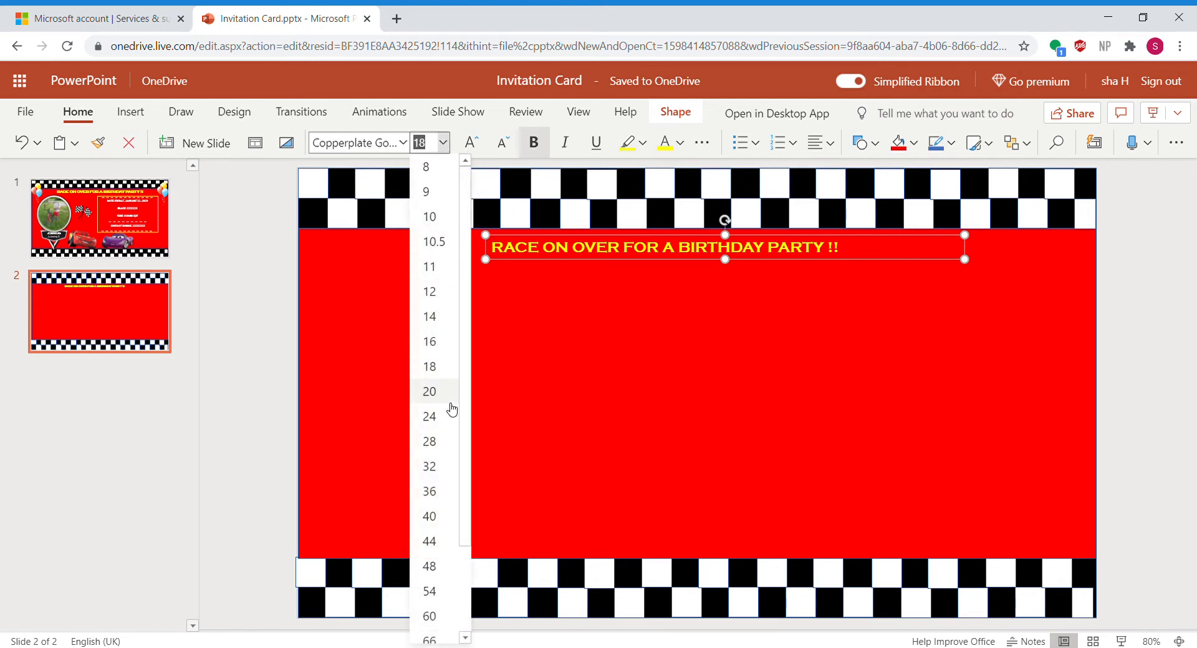
{"action": "left_click", "coordinate": [444, 419]}
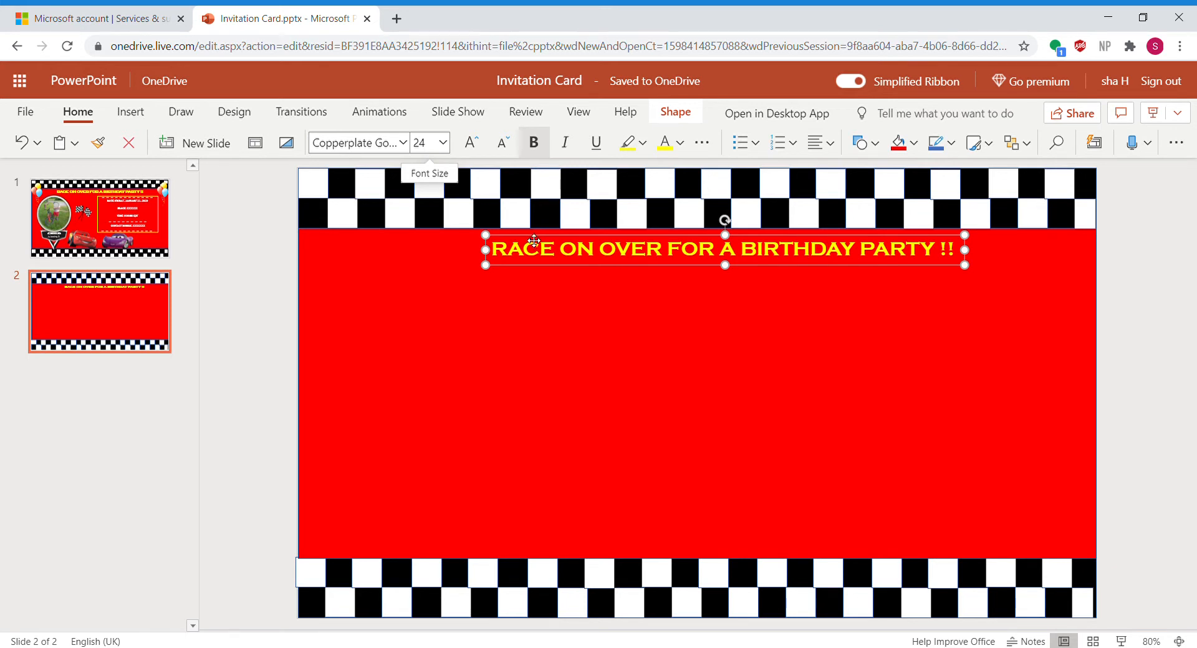
Nudge the title text box left and slightly up to centre it just below the top checkerboard band.
{"action": "type", "text": "14"}
{"action": "key", "text": "Return"}
{"action": "key", "text": "Left"}
{"action": "key", "text": "Left"}
{"action": "key", "text": "Left"}
{"action": "key", "text": "Left"}
{"action": "key", "text": "Left"}
{"action": "key", "text": "Left"}
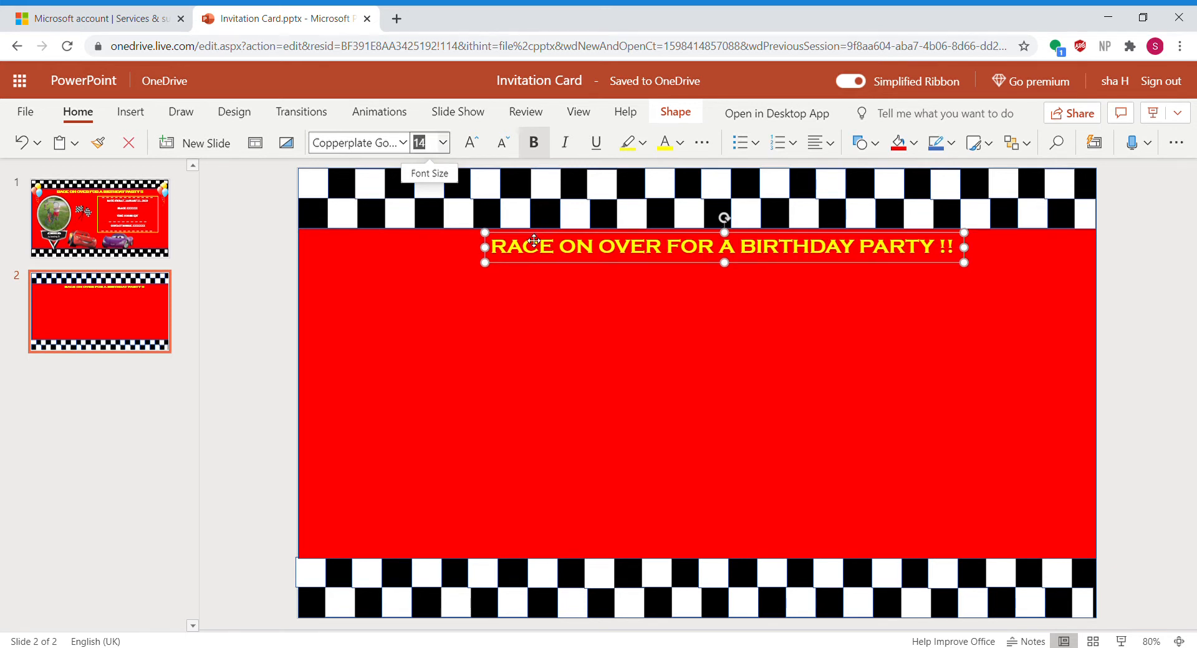
{"action": "key", "text": "Left"}
{"action": "key", "text": "Left"}
{"action": "key", "text": "Left"}
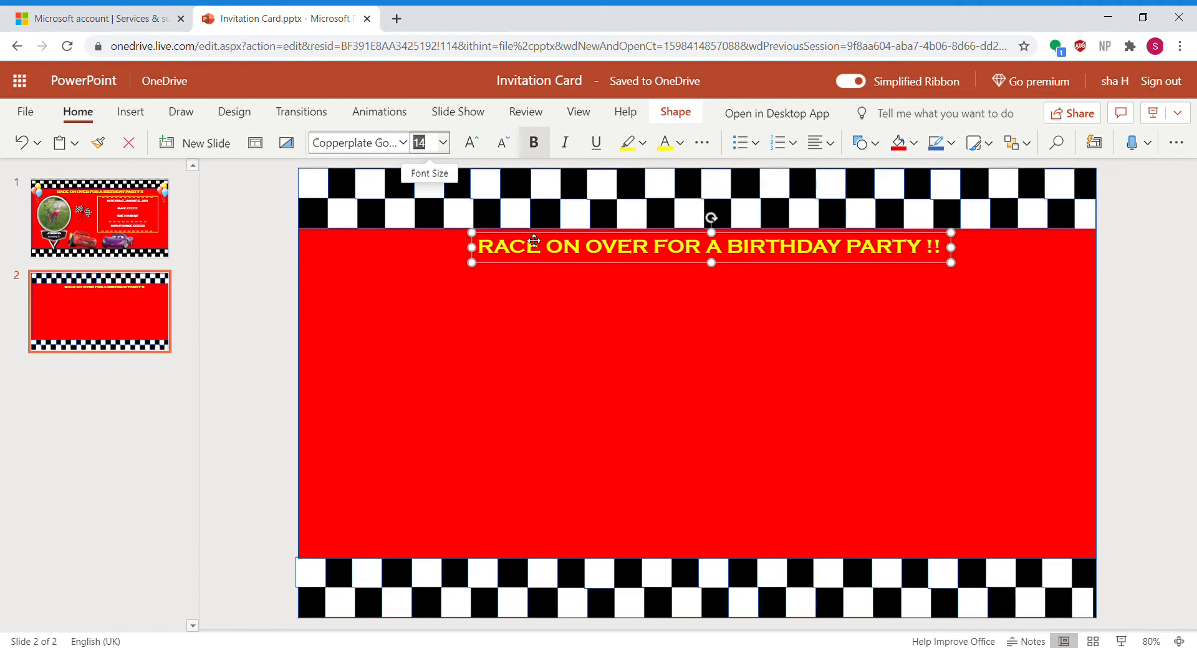
{"action": "key", "text": "Up"}
{"action": "key", "text": "Up"}
{"action": "key", "text": "Down"}
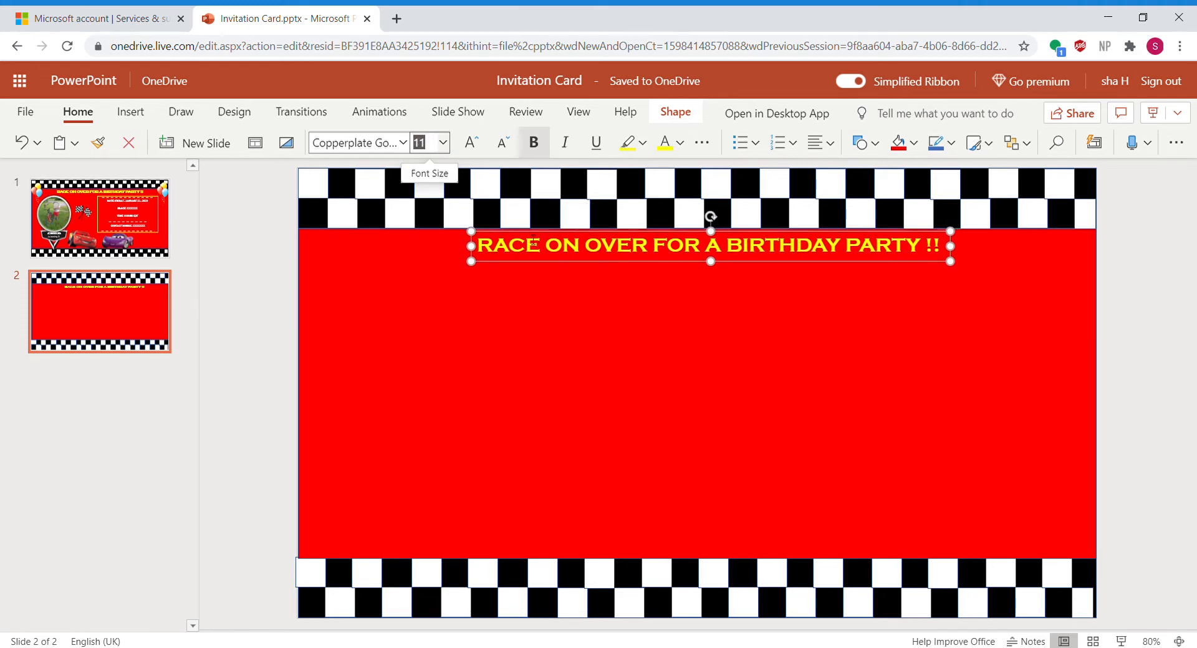
{"action": "key", "text": "Left"}
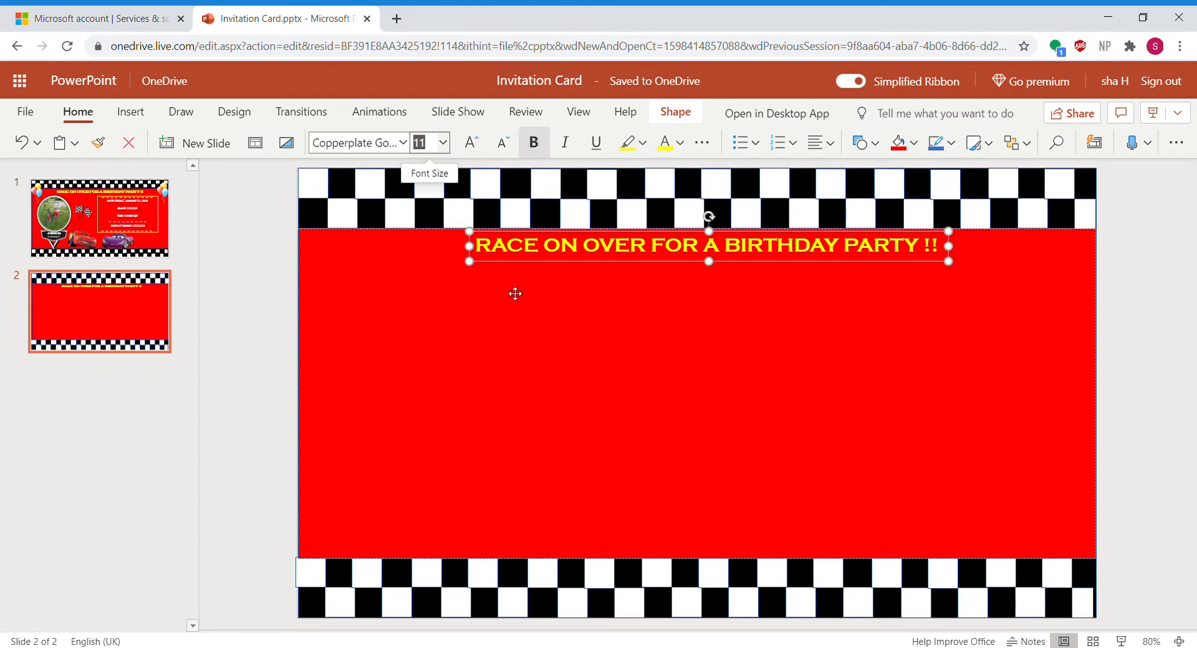
Insert a rectangle about 4.69" wide and 3.28" high below the title in the right half of the red background.
{"action": "left_click", "coordinate": [138, 117]}
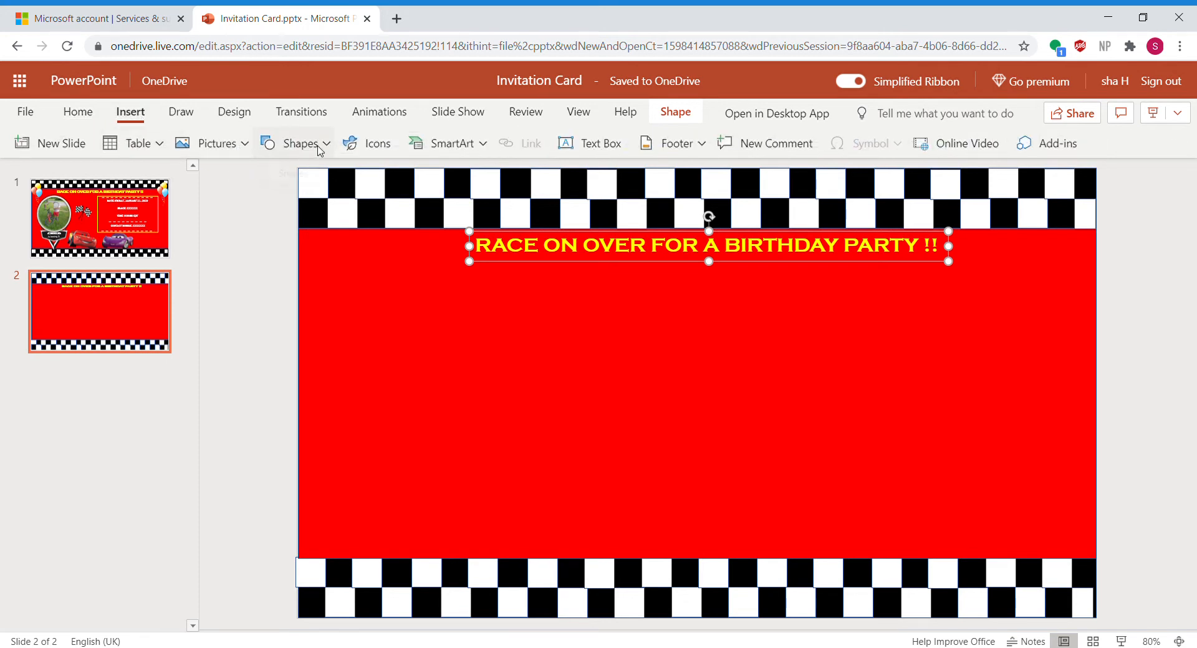
{"action": "left_click", "coordinate": [320, 148]}
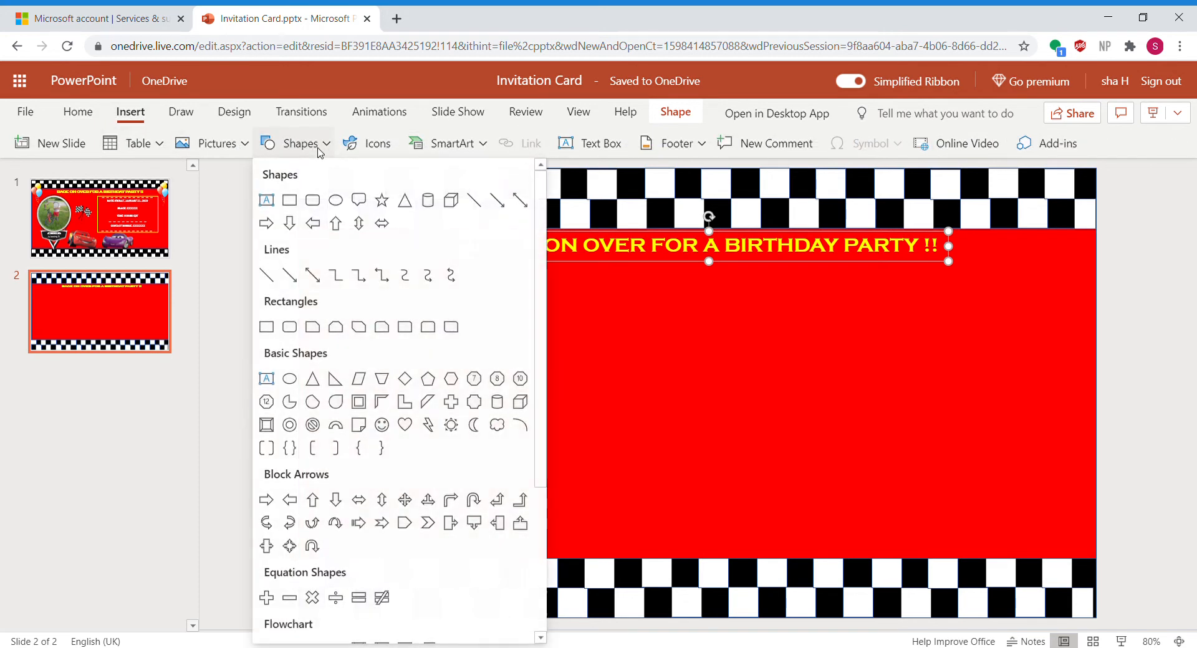
{"action": "left_click", "coordinate": [290, 201]}
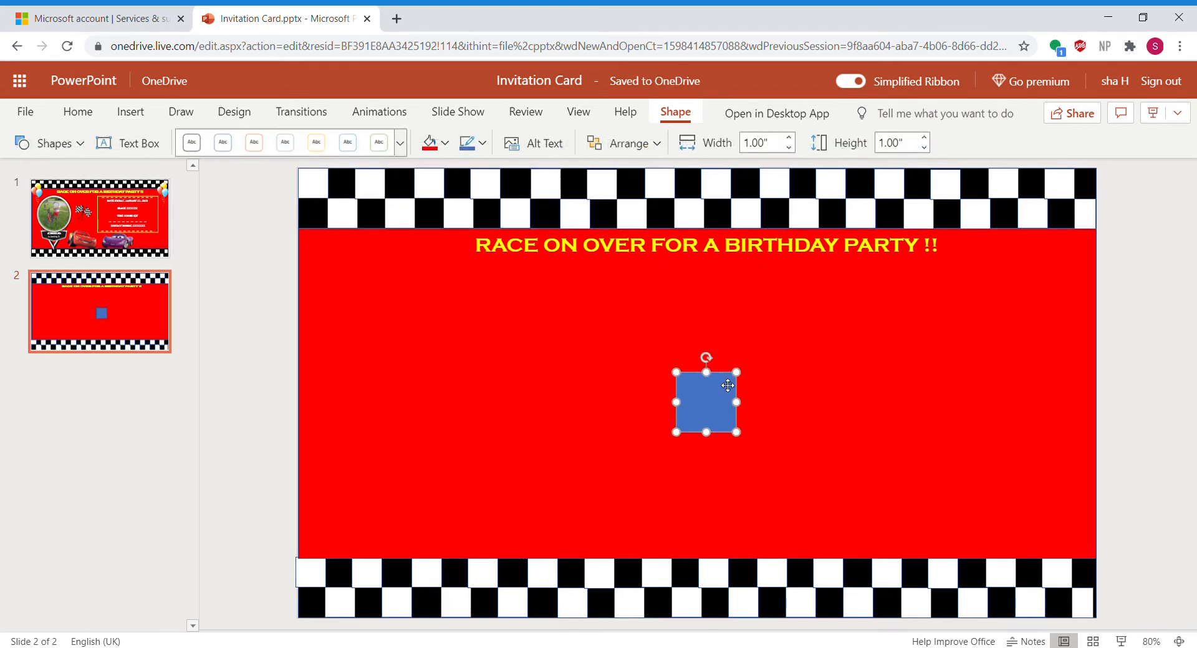
{"action": "left_click_drag", "start_coordinate": [727, 381], "coordinate": [1053, 311]}
{"action": "left_click_drag", "start_coordinate": [887, 284], "coordinate": [865, 278]}
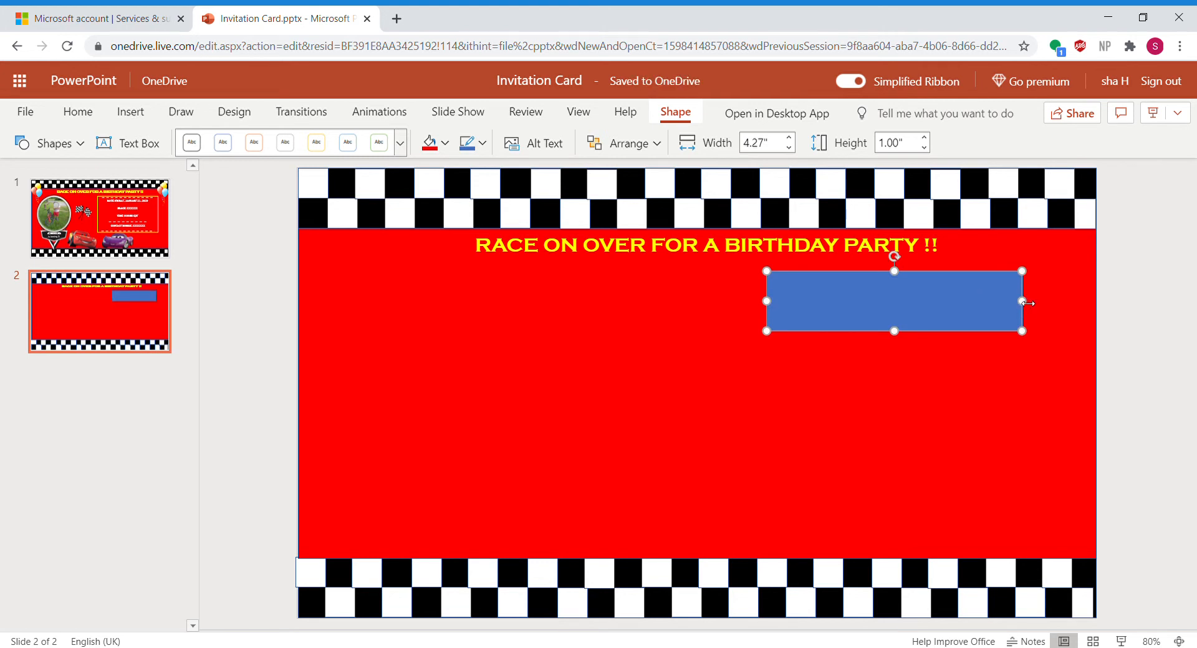
{"action": "left_click_drag", "start_coordinate": [1028, 303], "coordinate": [1053, 305]}
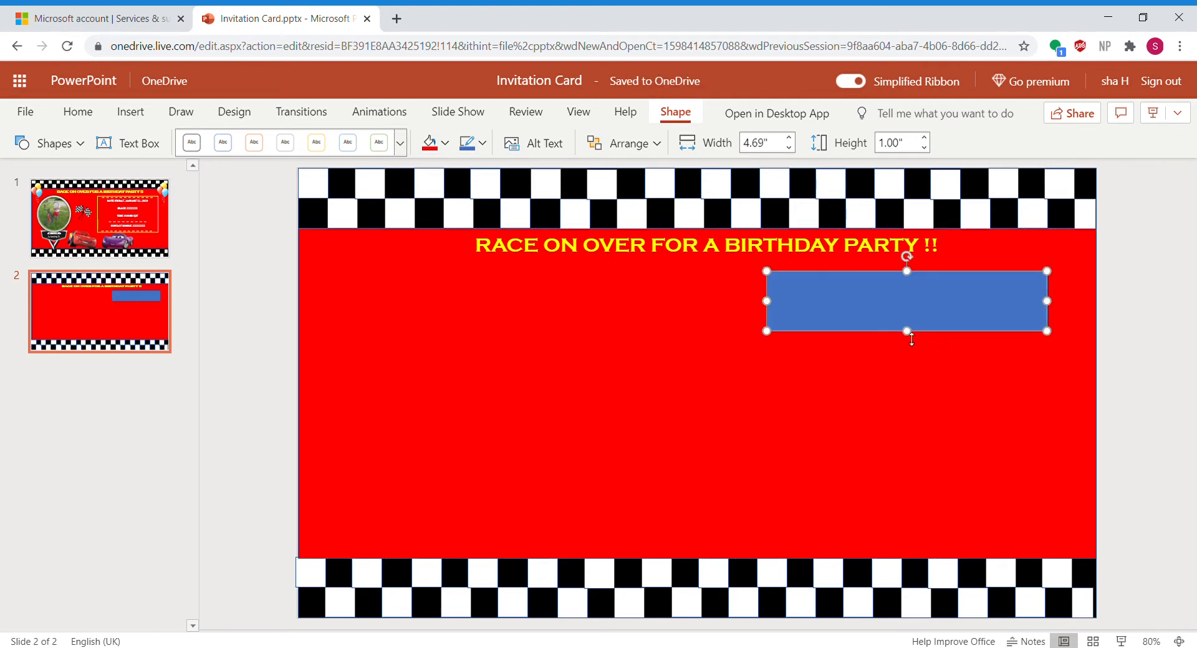
{"action": "left_click_drag", "start_coordinate": [911, 347], "coordinate": [918, 479]}
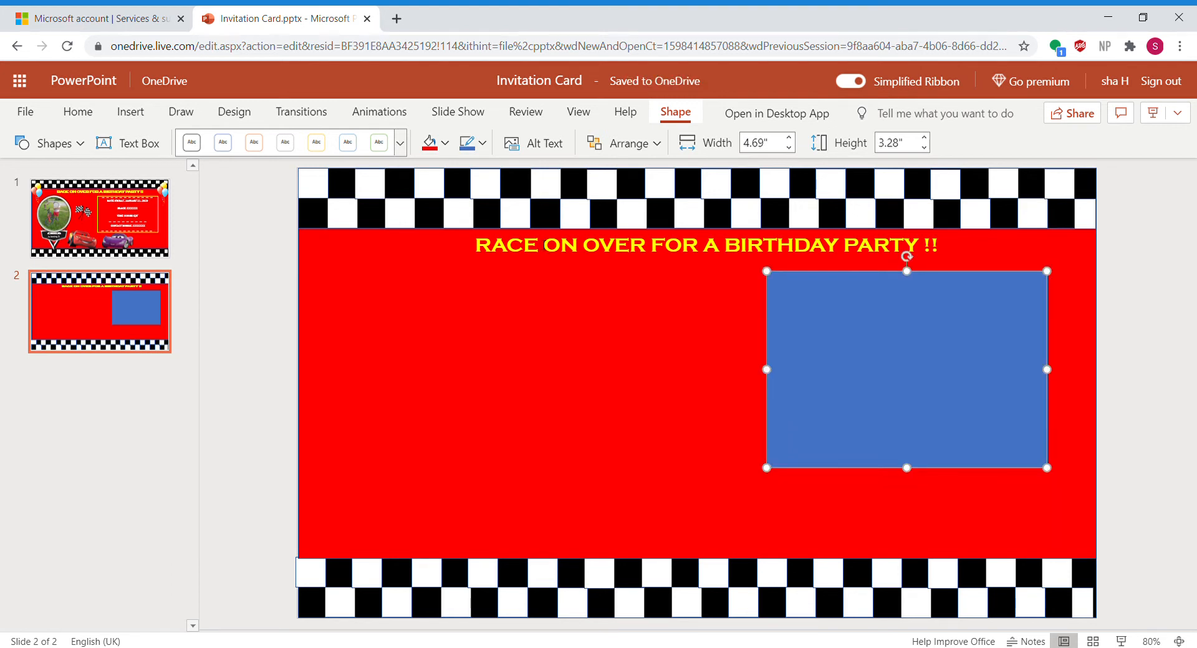
Remove the rectangle's fill and give it a yellow 2¼ pt outline.
{"action": "left_click", "coordinate": [445, 145]}
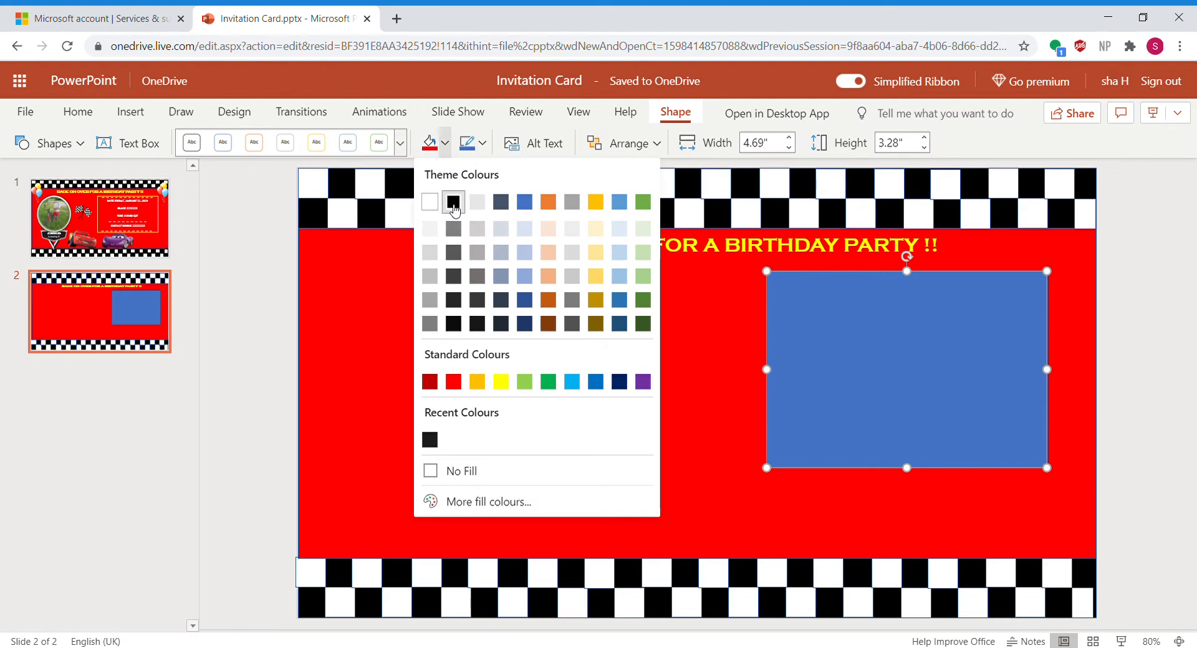
{"action": "left_click", "coordinate": [469, 471]}
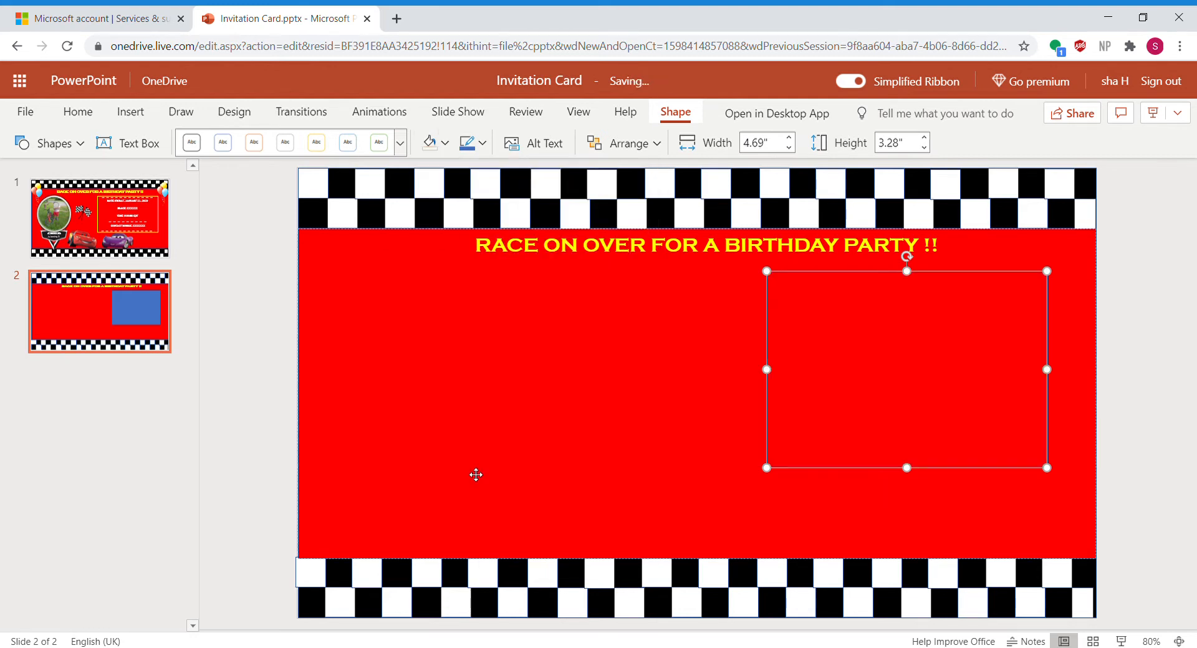
{"action": "left_click", "coordinate": [486, 150]}
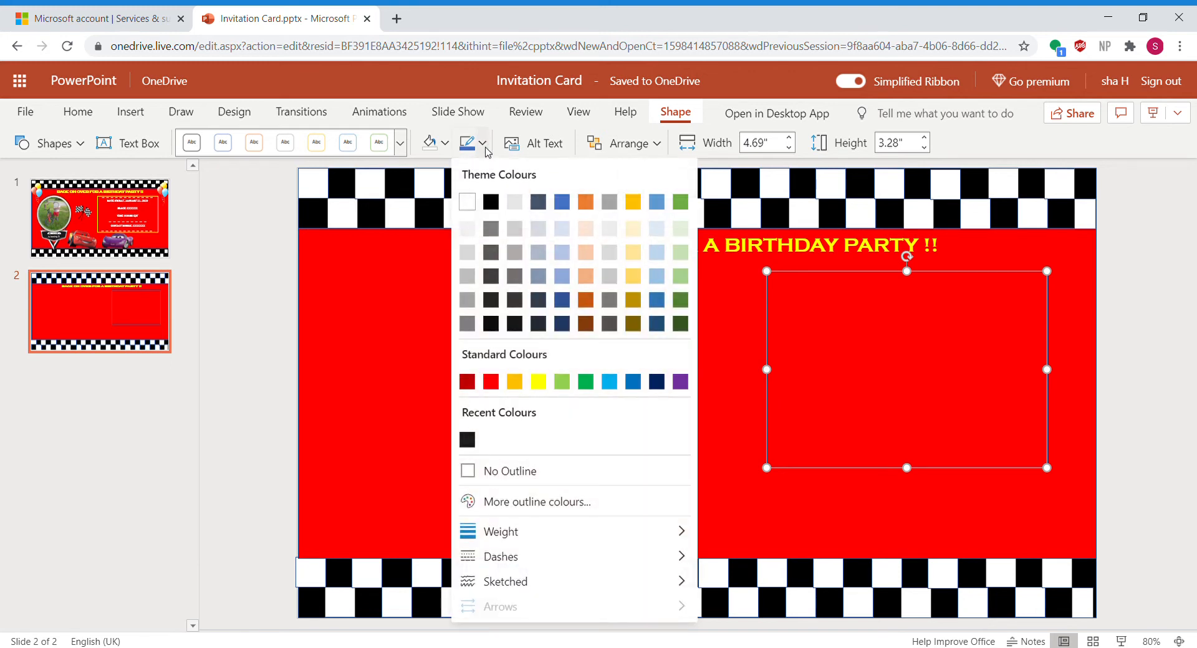
{"action": "left_click", "coordinate": [539, 382]}
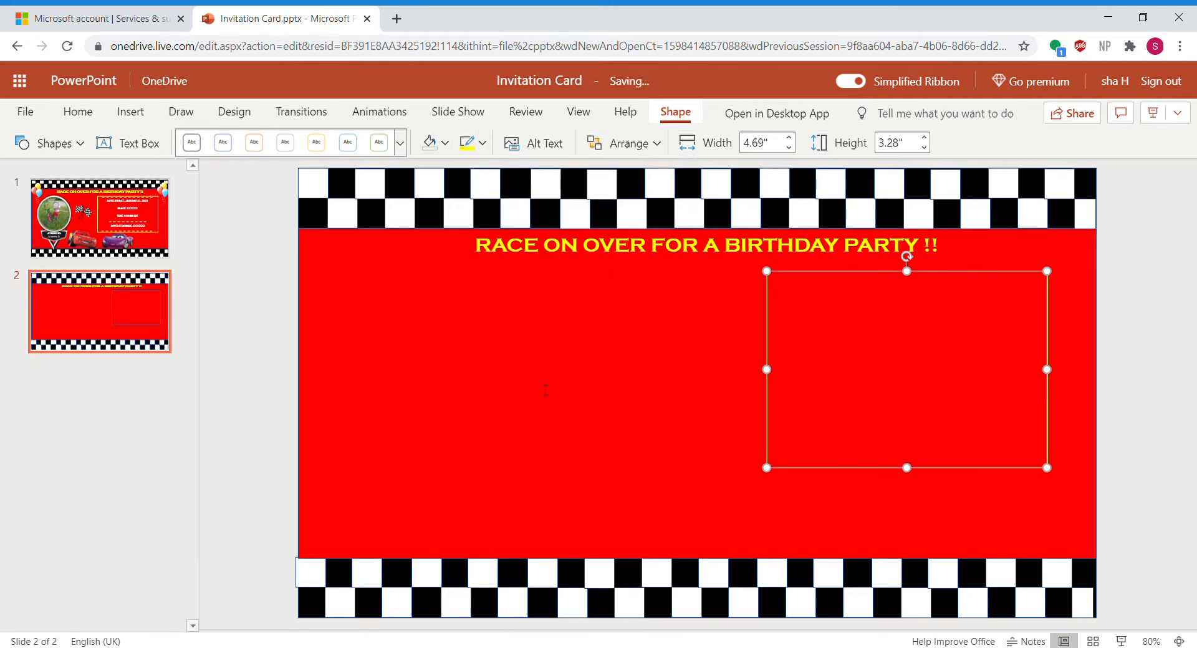
{"action": "left_click", "coordinate": [484, 149]}
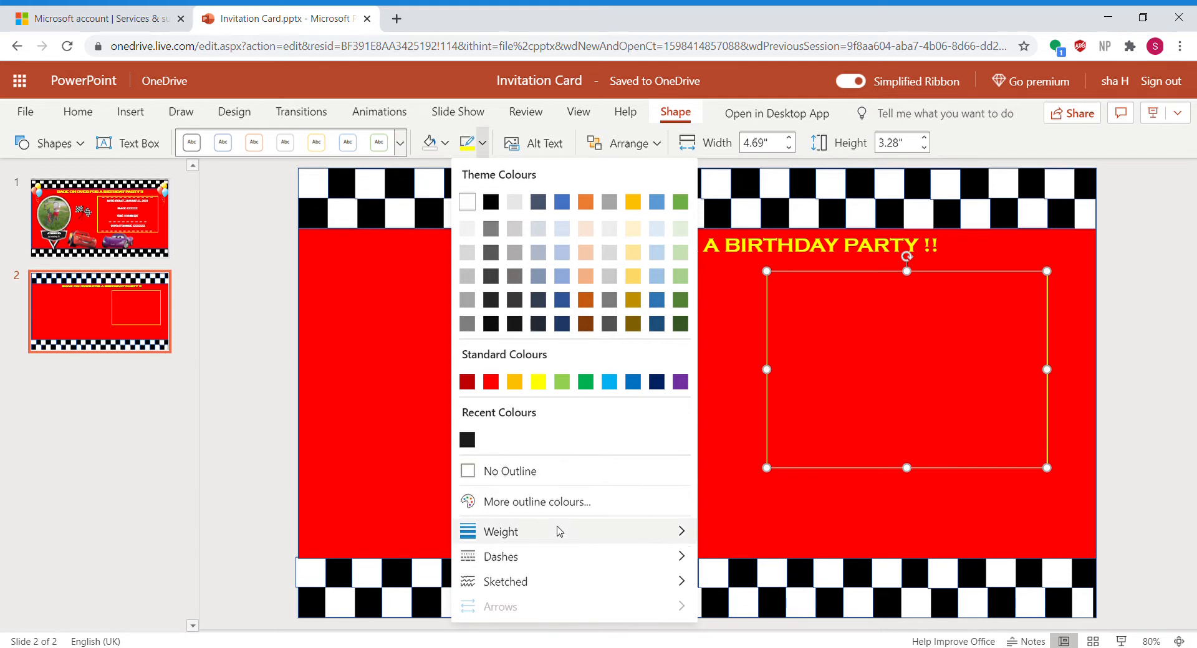
{"action": "mouse_move", "coordinate": [559, 531]}
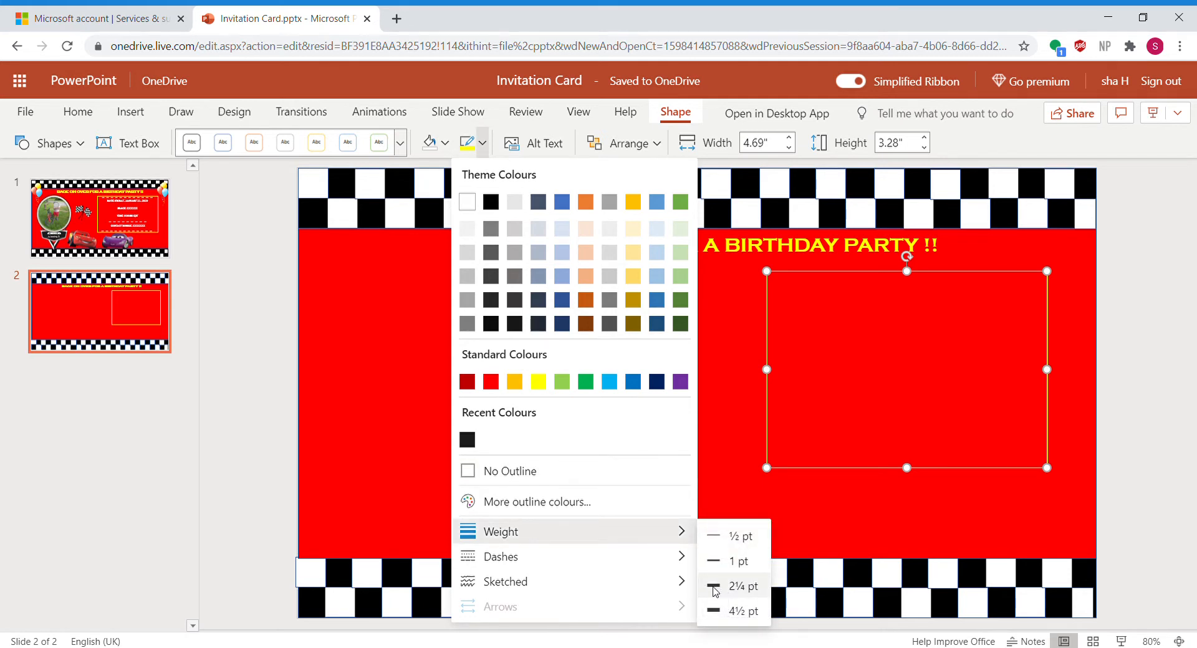
{"action": "left_click", "coordinate": [733, 586]}
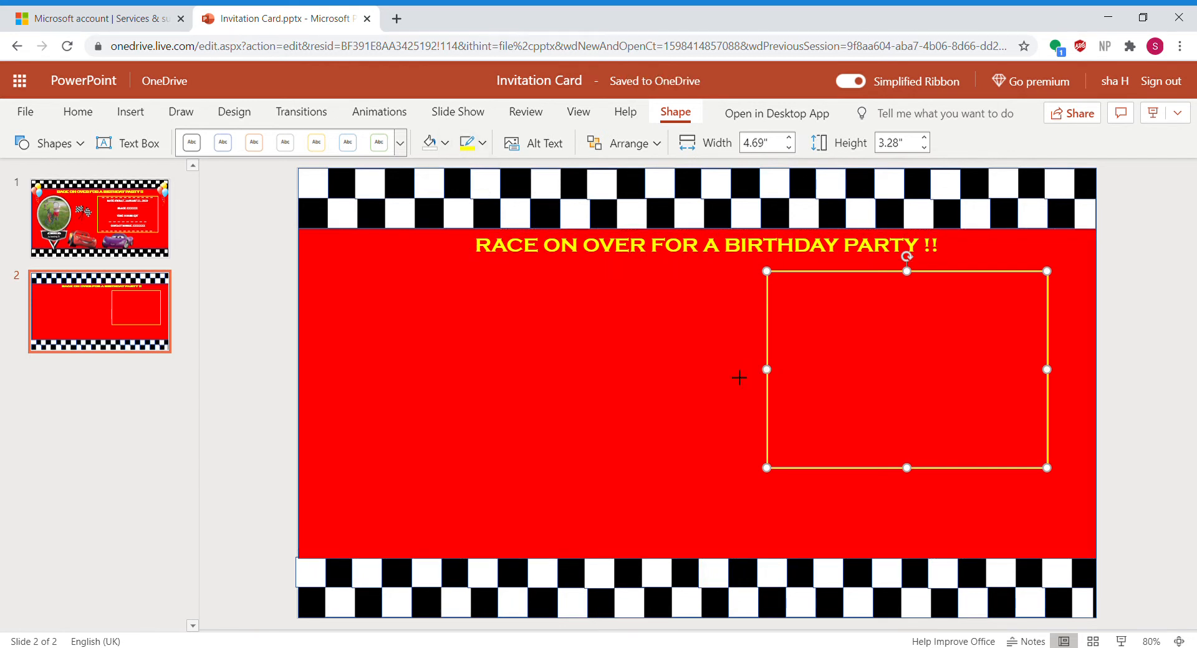
Extend the yellow frame leftward to about 6.04" wide and check it against the details box on slide 1.
{"action": "left_click_drag", "start_coordinate": [740, 377], "coordinate": [689, 370]}
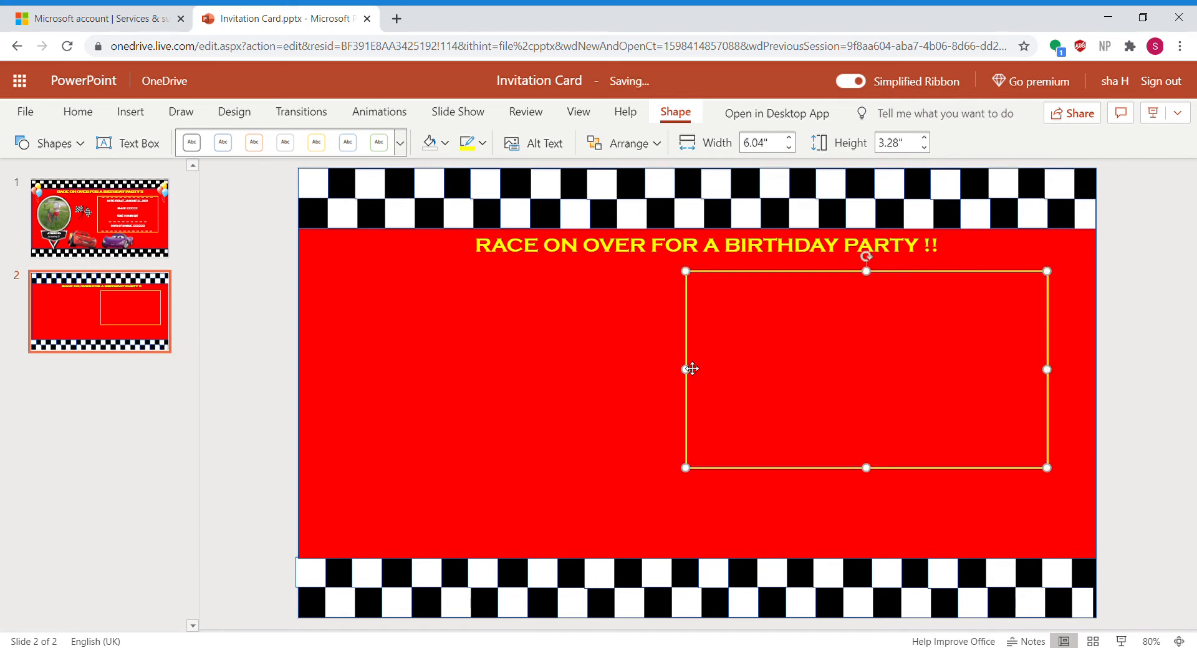
{"action": "left_click", "coordinate": [134, 248]}
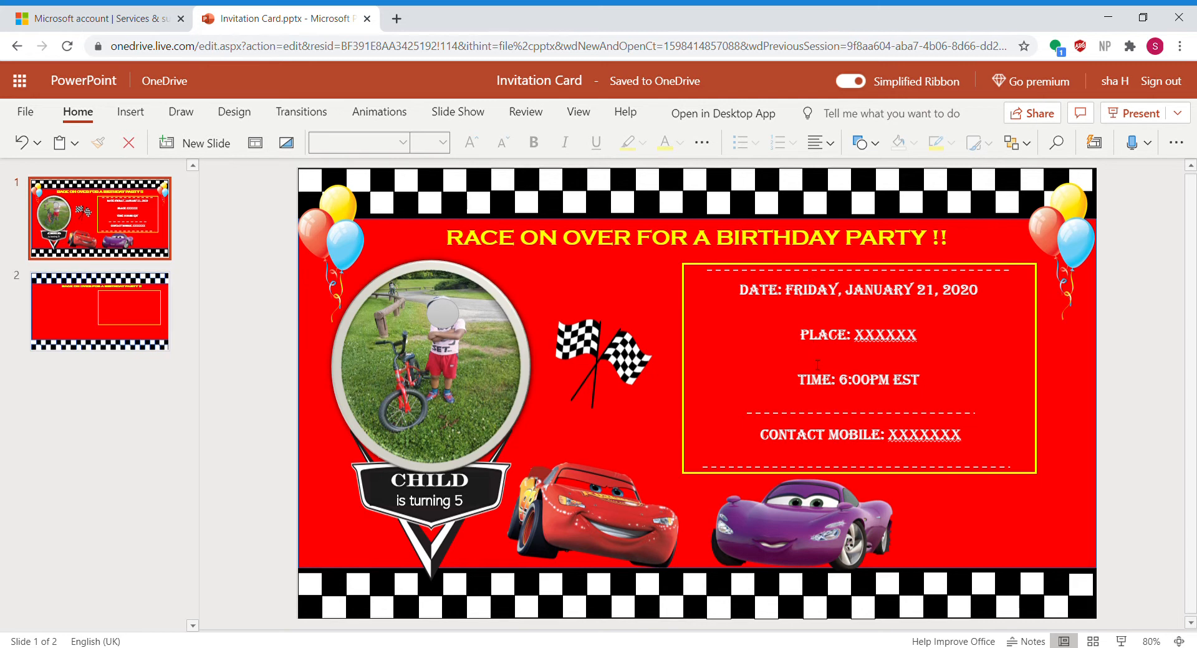
{"action": "left_click", "coordinate": [96, 309]}
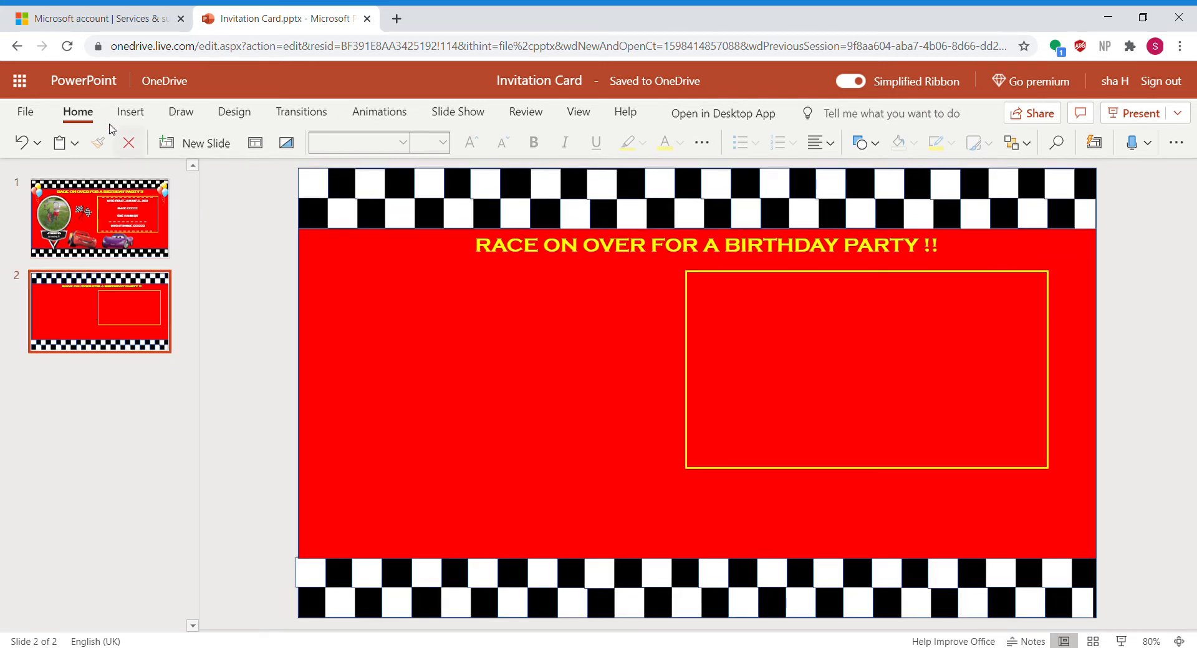
Insert a straight horizontal line about 5.11" long just inside the upper edge of the yellow frame.
{"action": "left_click", "coordinate": [133, 119]}
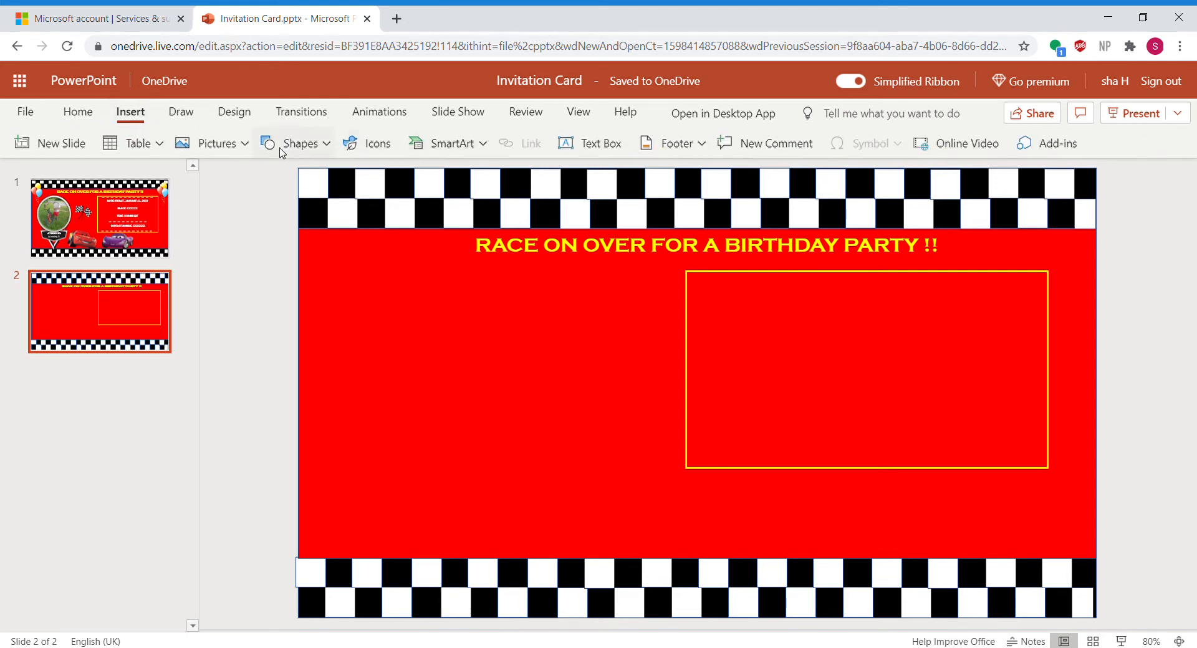
{"action": "left_click", "coordinate": [321, 146]}
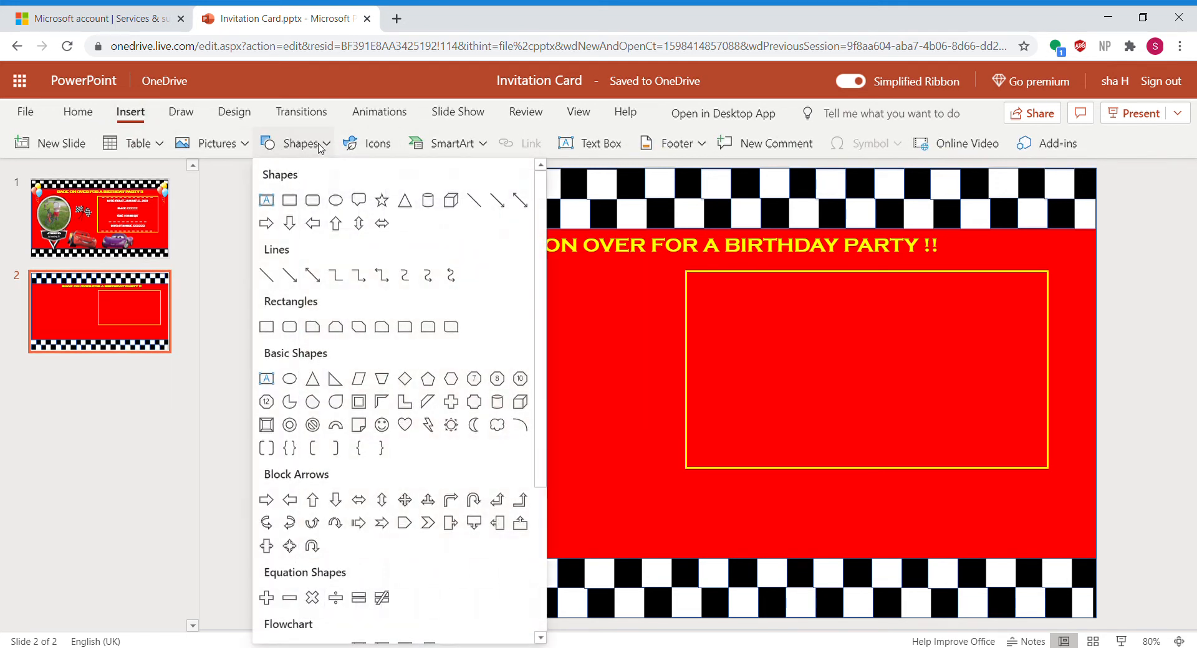
{"action": "left_click", "coordinate": [267, 274]}
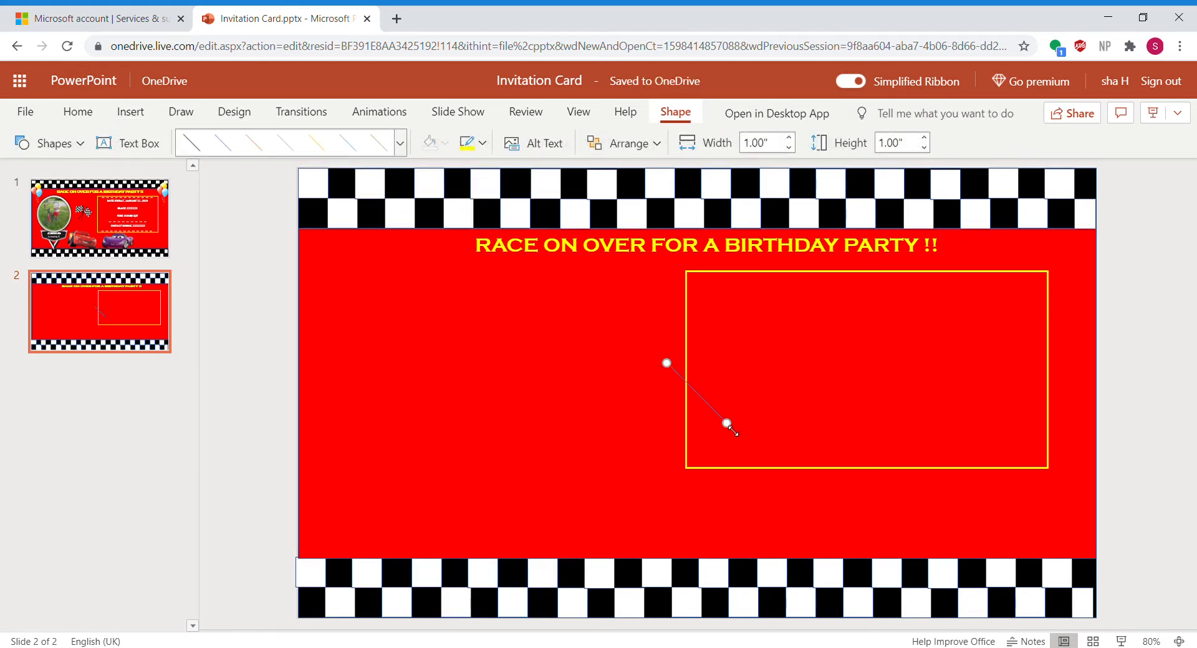
{"action": "left_click_drag", "start_coordinate": [731, 429], "coordinate": [1037, 300]}
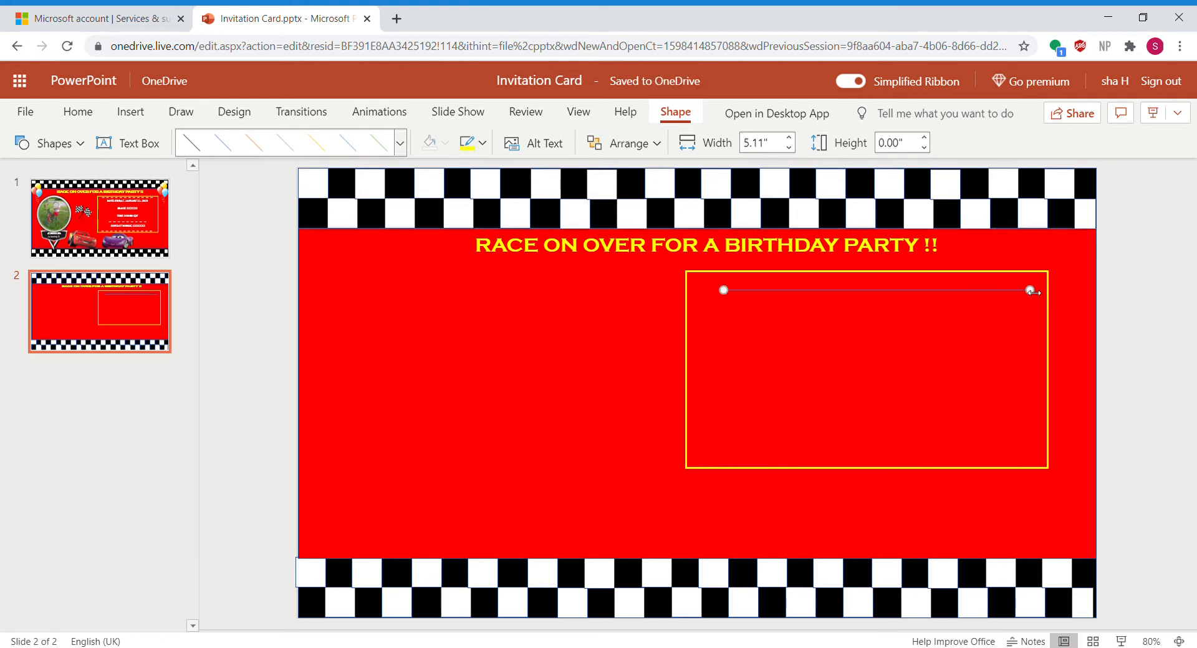
Give the line inside the frame the Dash style and colour it white.
{"action": "left_click", "coordinate": [484, 144]}
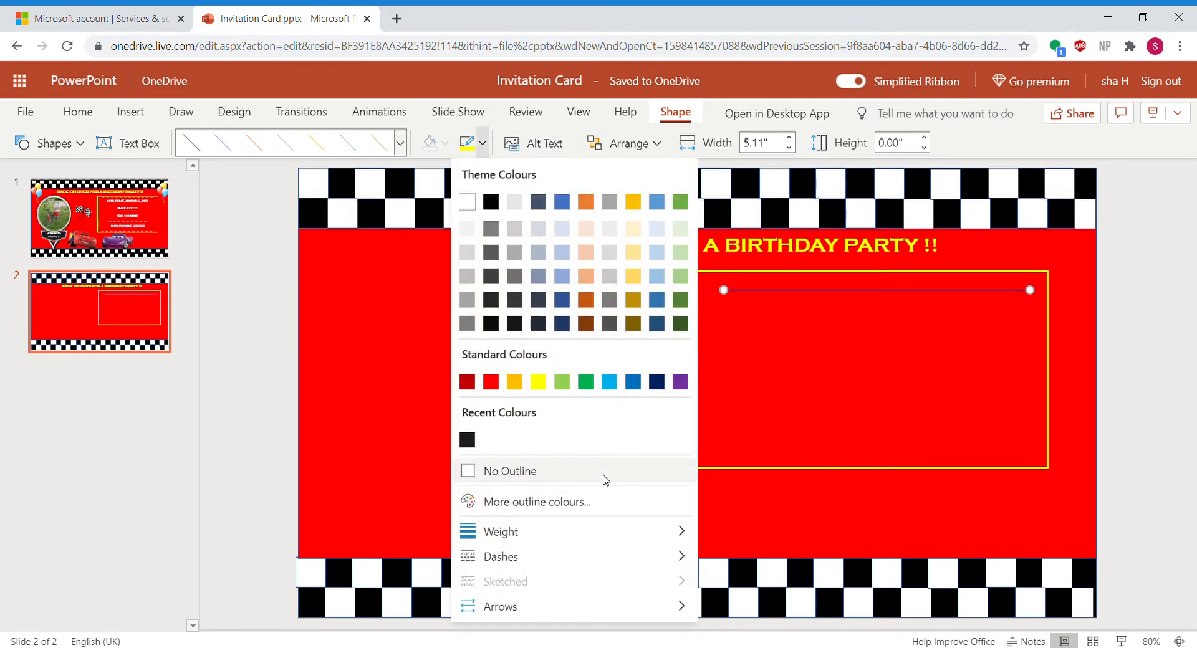
{"action": "mouse_move", "coordinate": [592, 561]}
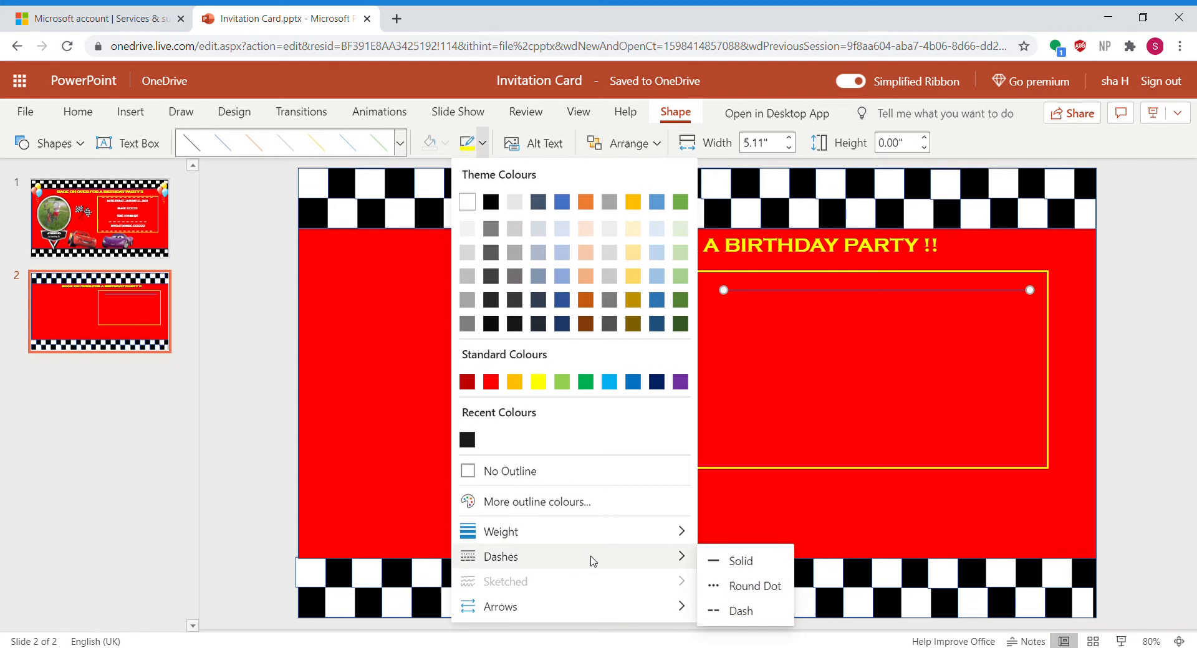
{"action": "left_click", "coordinate": [738, 611]}
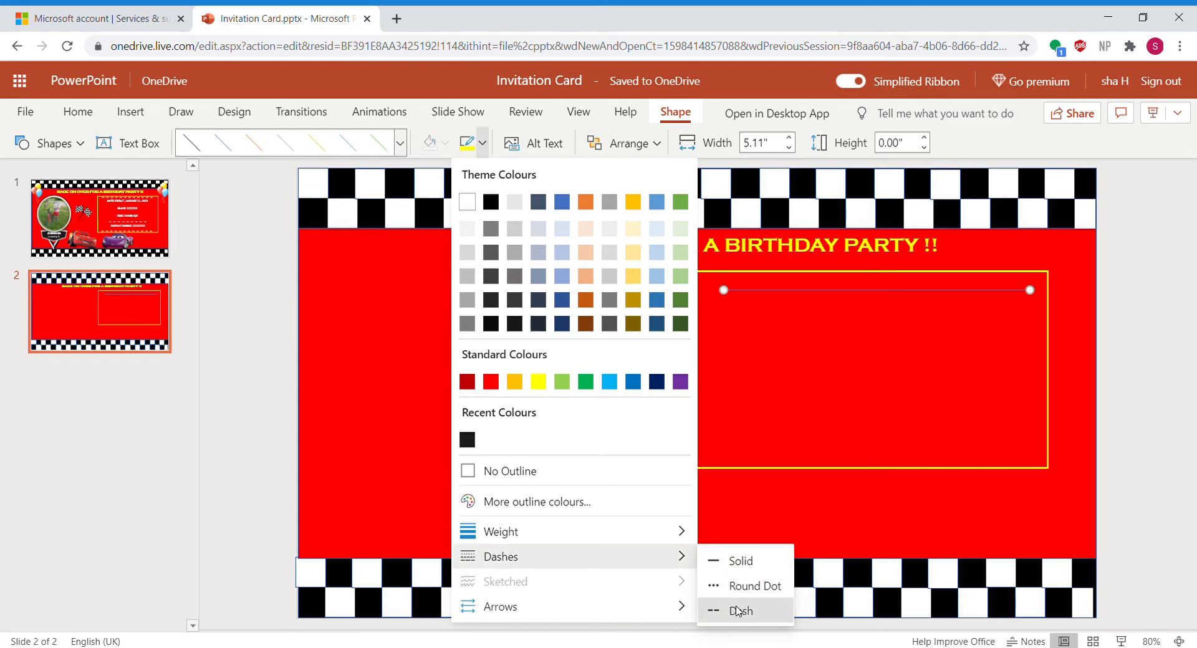
{"action": "left_click", "coordinate": [485, 145]}
{"action": "left_click", "coordinate": [477, 202]}
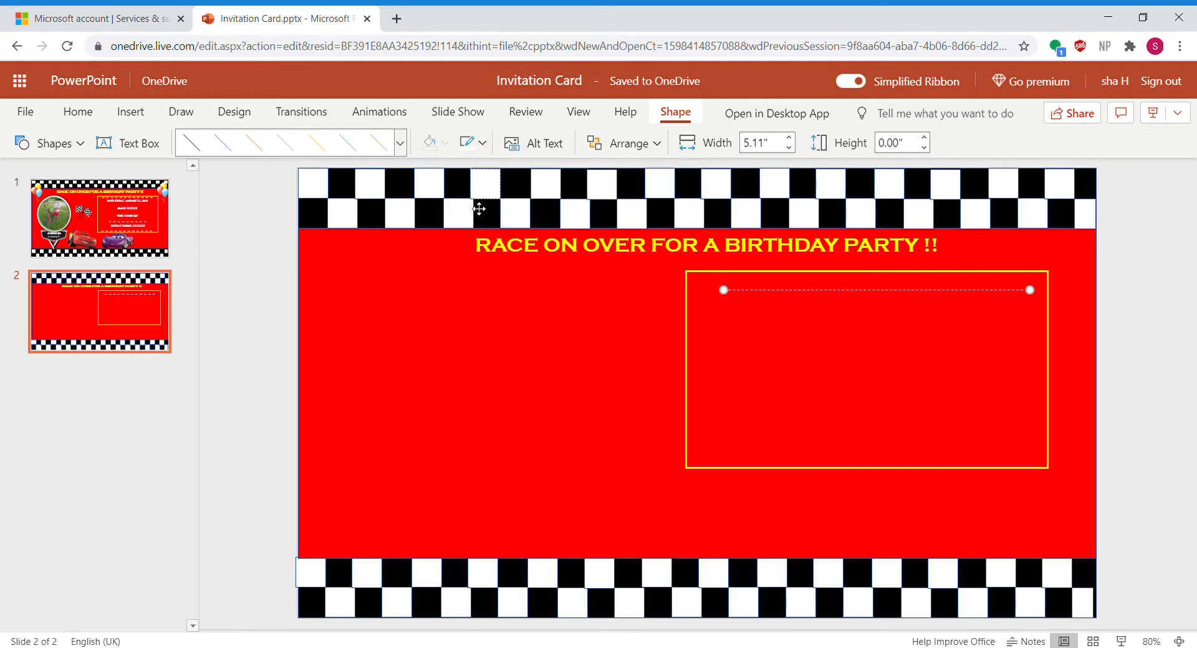
Set the white dashed line's weight to 2¼ pt, trying 1 pt first.
{"action": "left_click", "coordinate": [484, 143]}
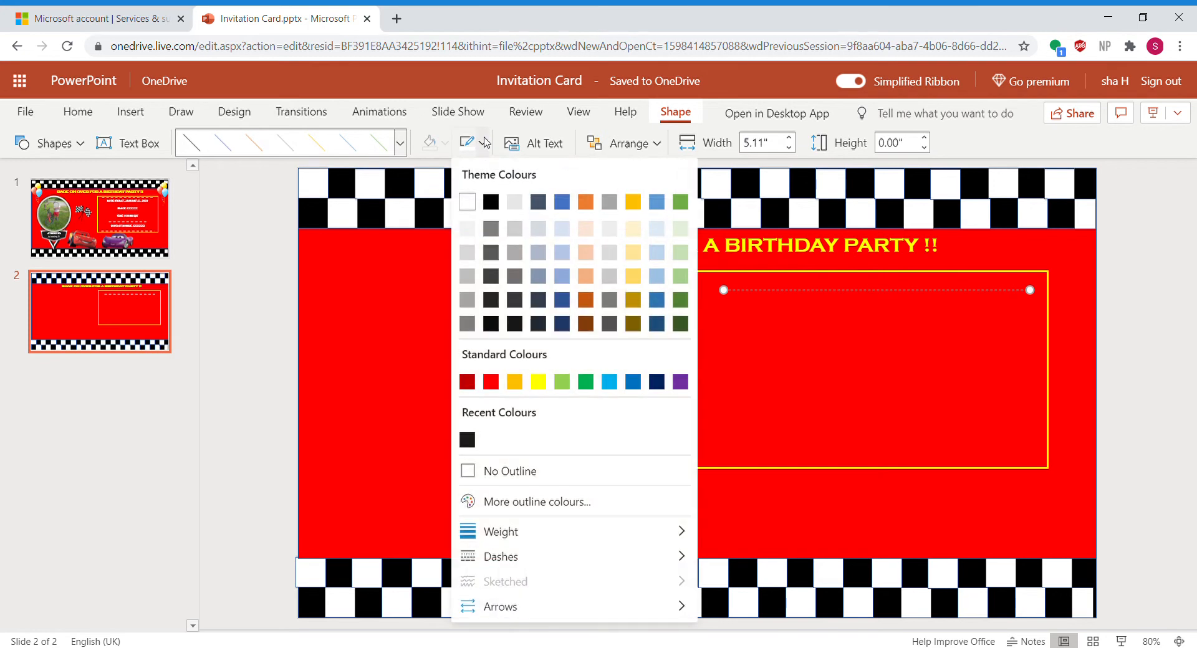
{"action": "mouse_move", "coordinate": [578, 533]}
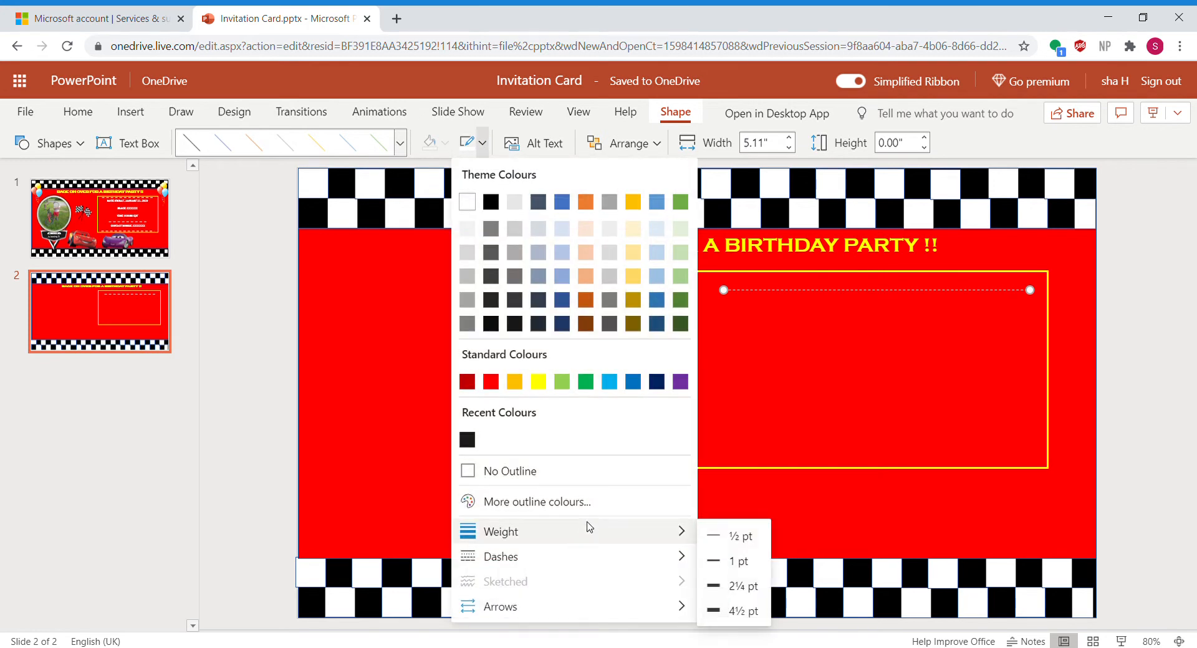
{"action": "left_click", "coordinate": [724, 565]}
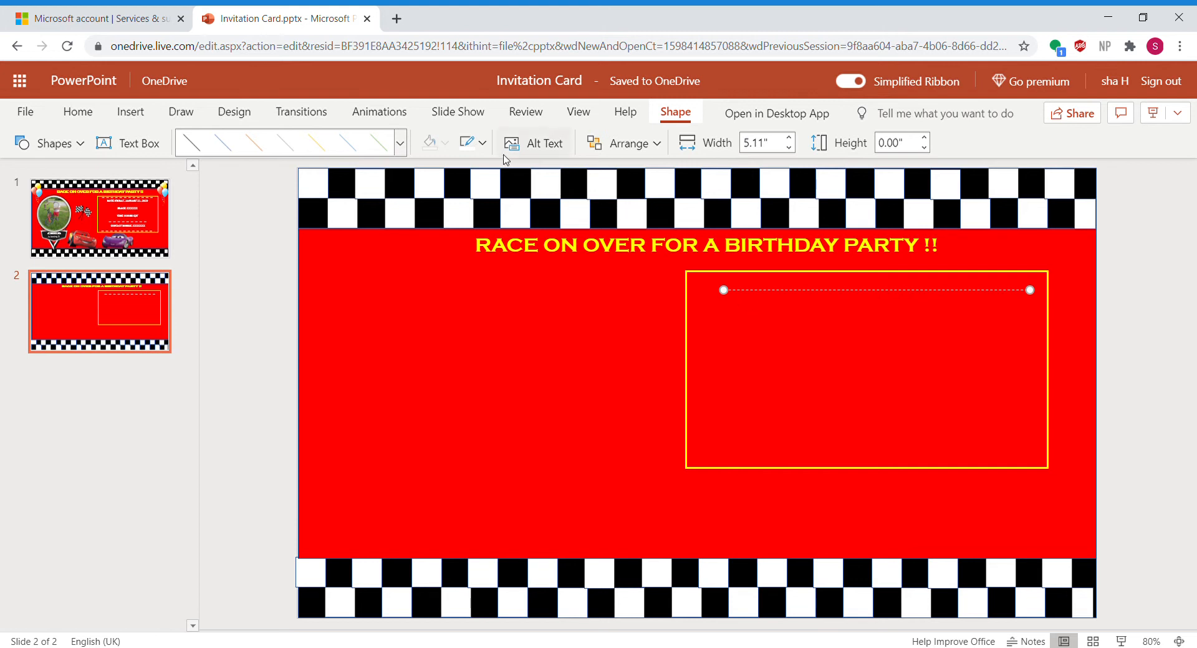
{"action": "left_click", "coordinate": [484, 142]}
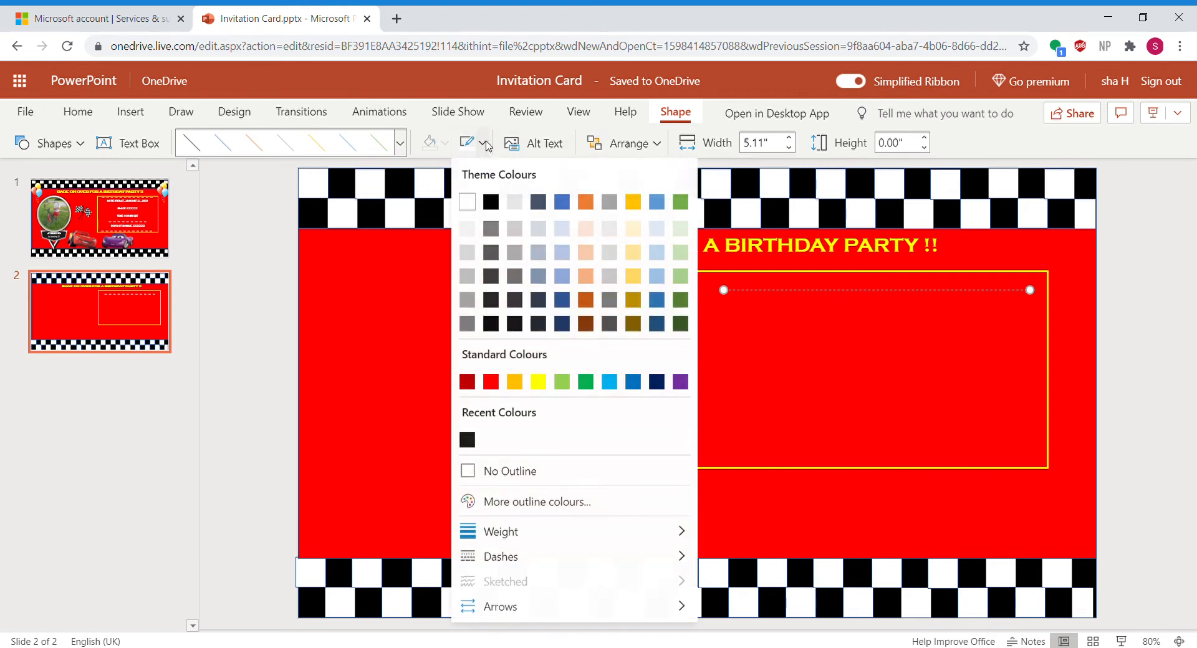
{"action": "mouse_move", "coordinate": [608, 530]}
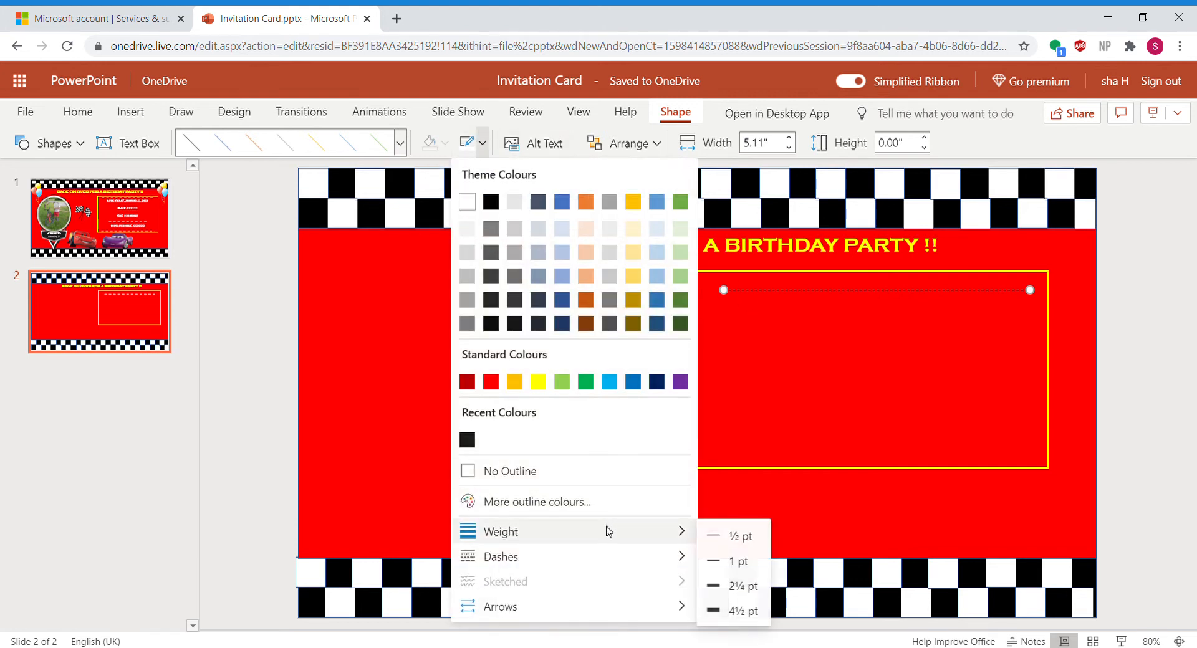
{"action": "left_click", "coordinate": [714, 590]}
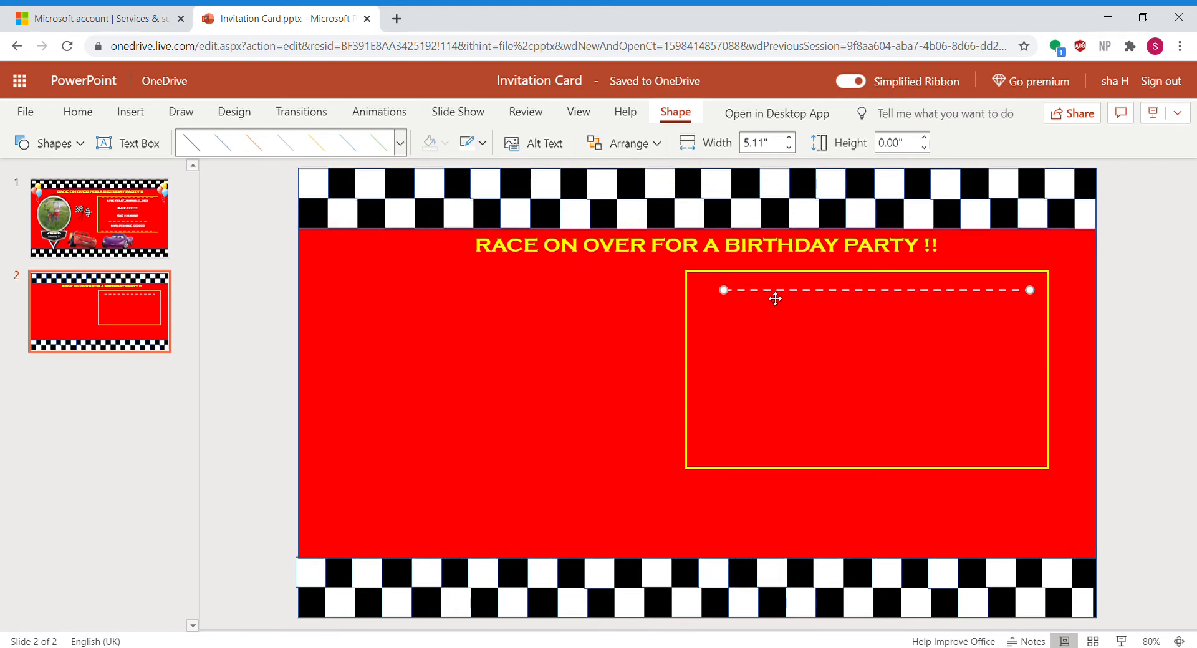
Nudge the dashed line slightly left and up to centre it along the frame's upper edge.
{"action": "key", "text": "Left"}
{"action": "key", "text": "Left"}
{"action": "key", "text": "Left"}
{"action": "key", "text": "Left"}
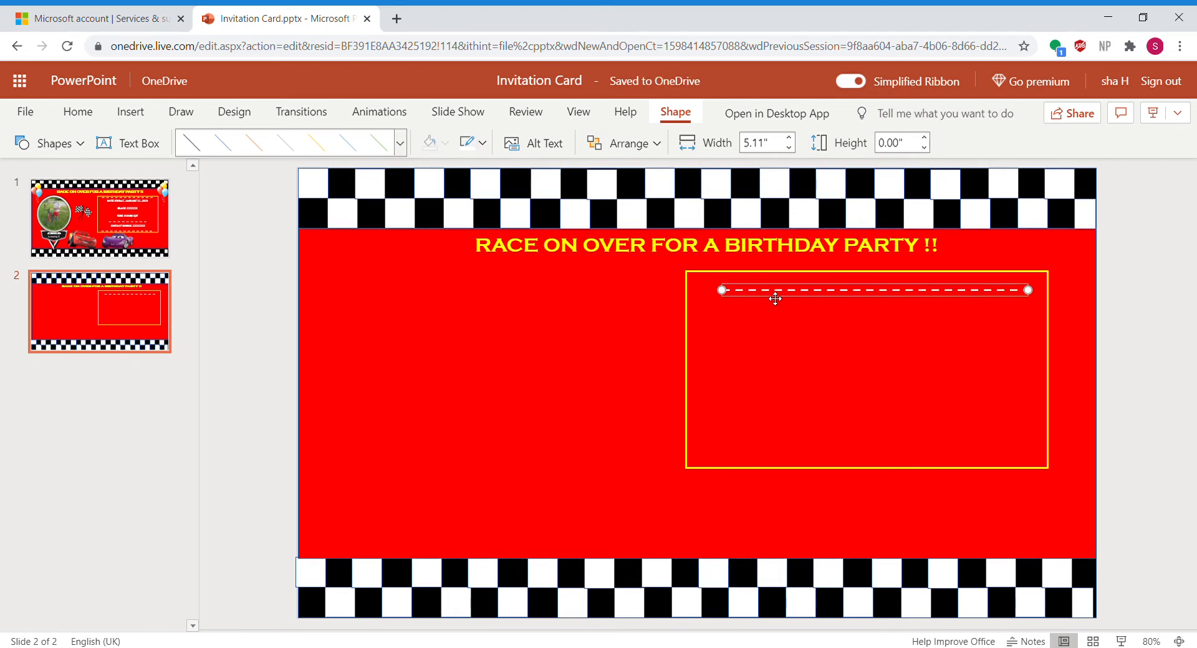
{"action": "key", "text": "Up"}
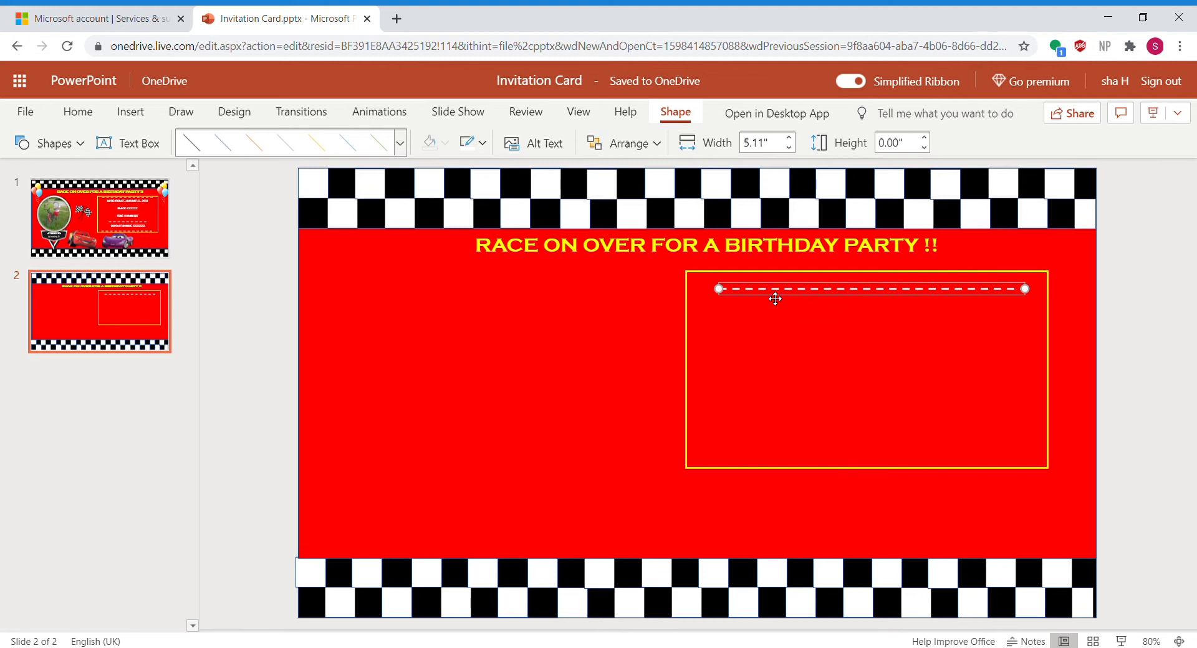
Add two copies of the dashed line, one in the lower part of the frame and one just above its lower edge.
{"action": "key", "text": "ctrl+d"}
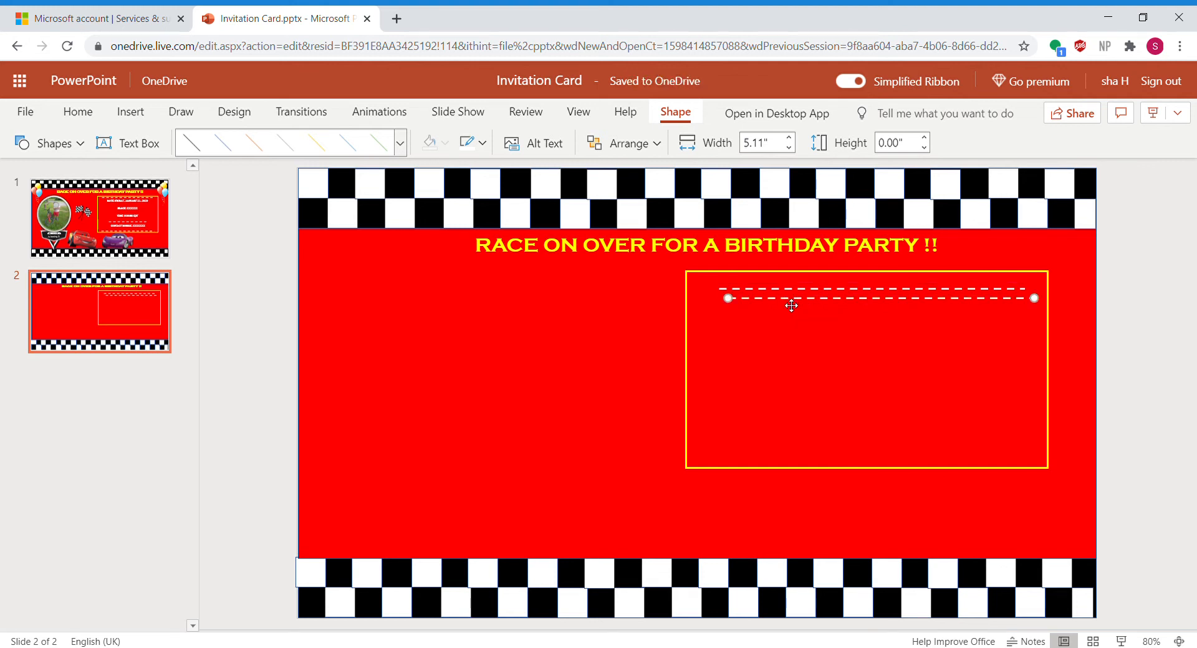
{"action": "left_click_drag", "start_coordinate": [791, 305], "coordinate": [783, 426]}
{"action": "key", "text": "ctrl+v"}
{"action": "left_click_drag", "start_coordinate": [775, 314], "coordinate": [759, 466]}
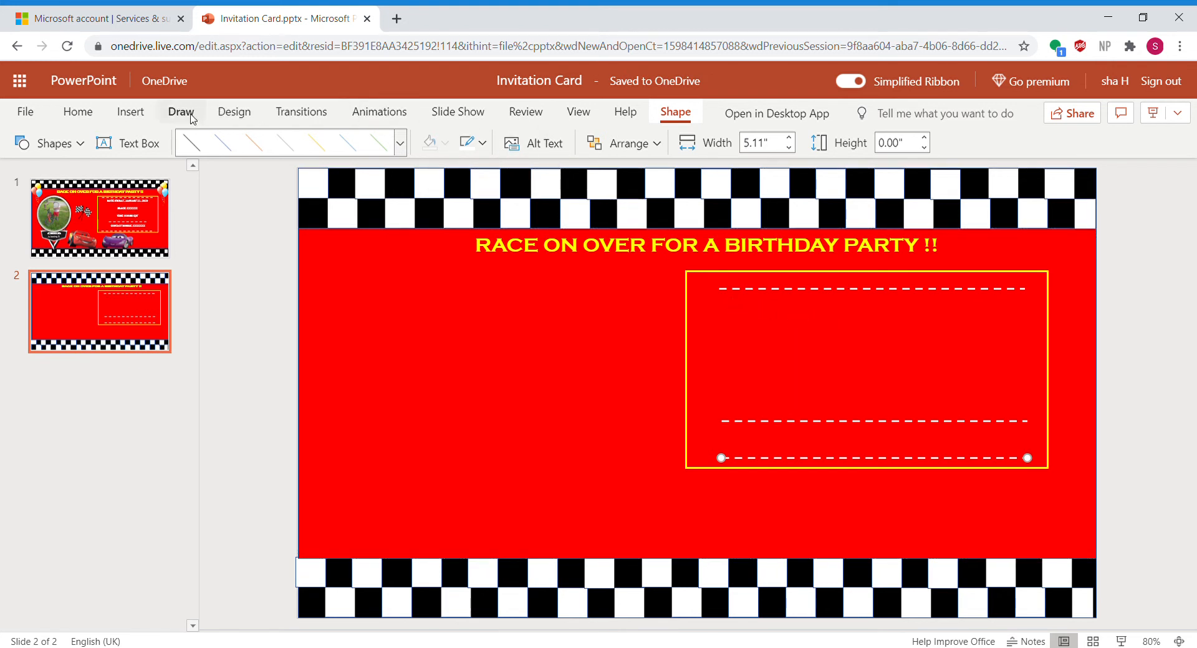
Insert a text box below the frame's upper dashed line reading "DATE : FRIDAY, JANUARY 21 2020" and widen it to about 4.78".
{"action": "left_click", "coordinate": [131, 116]}
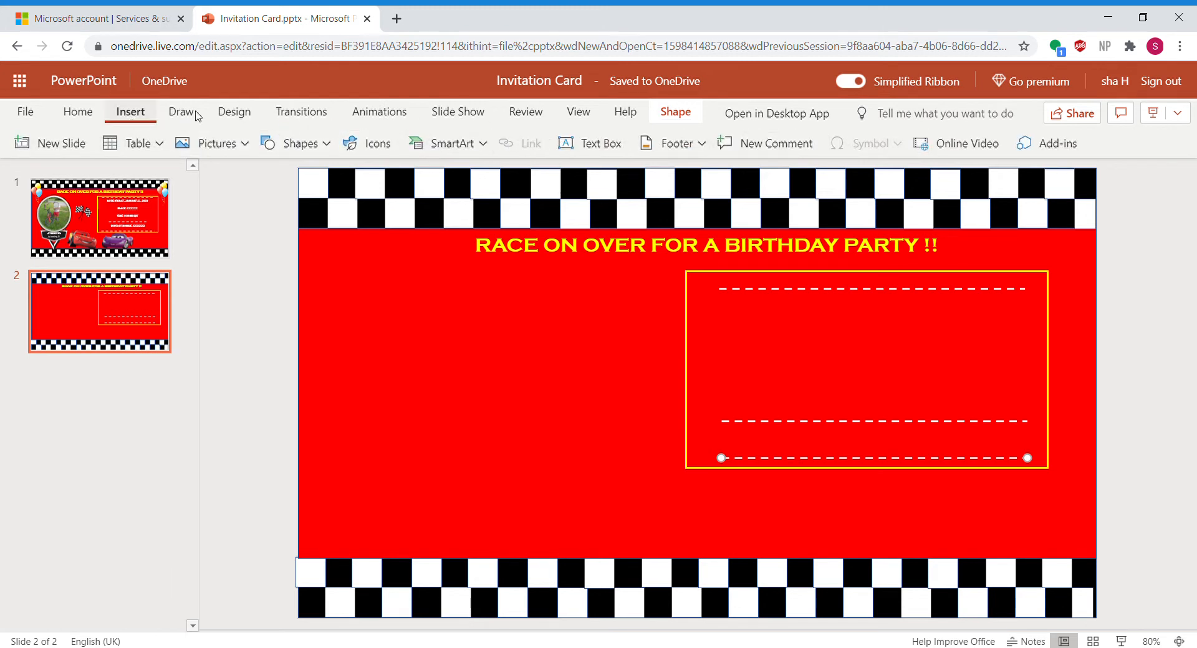
{"action": "left_click", "coordinate": [583, 144]}
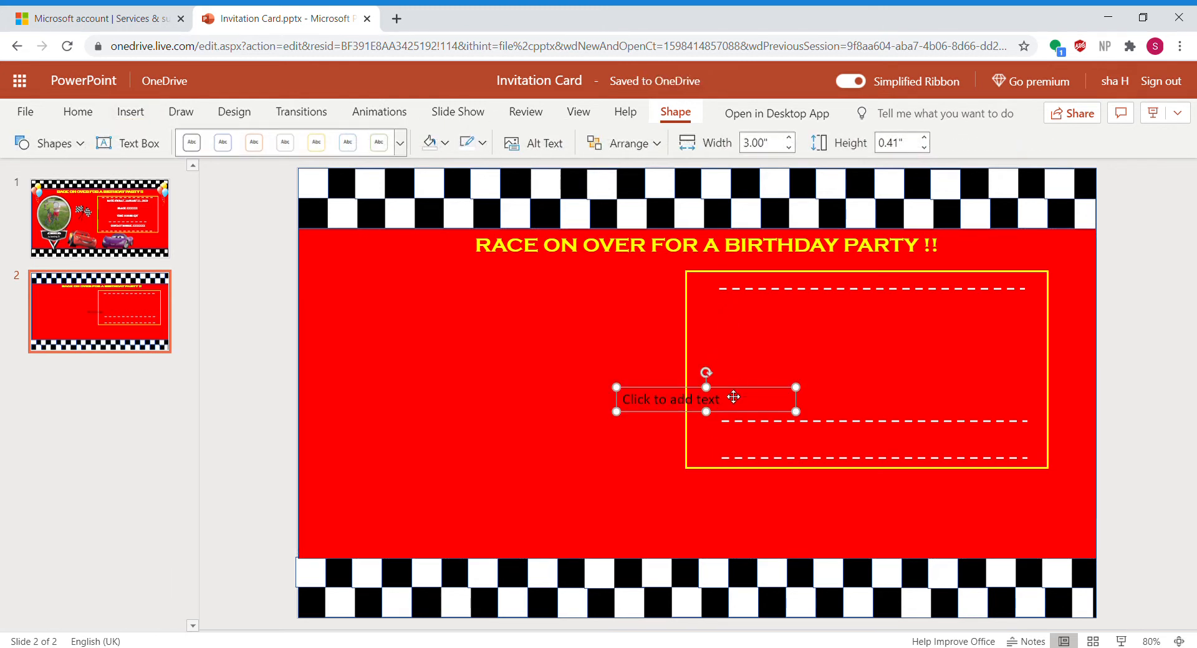
{"action": "left_click_drag", "start_coordinate": [732, 398], "coordinate": [852, 313]}
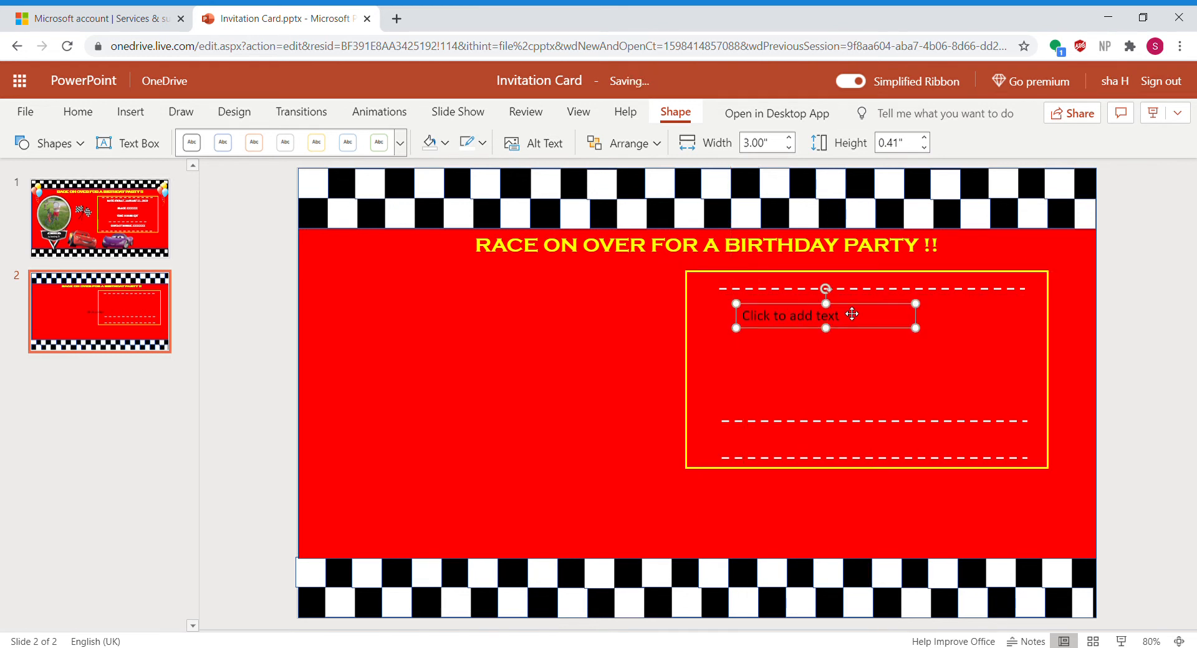
{"action": "left_click", "coordinate": [789, 328]}
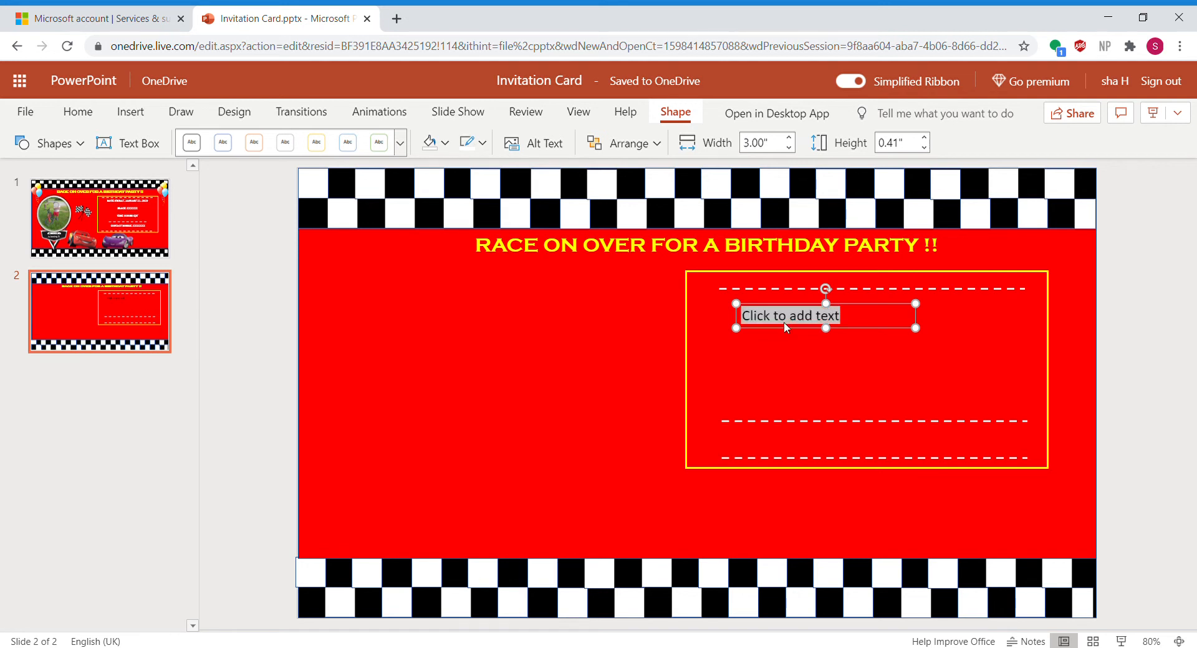
{"action": "type", "text": "DATE"}
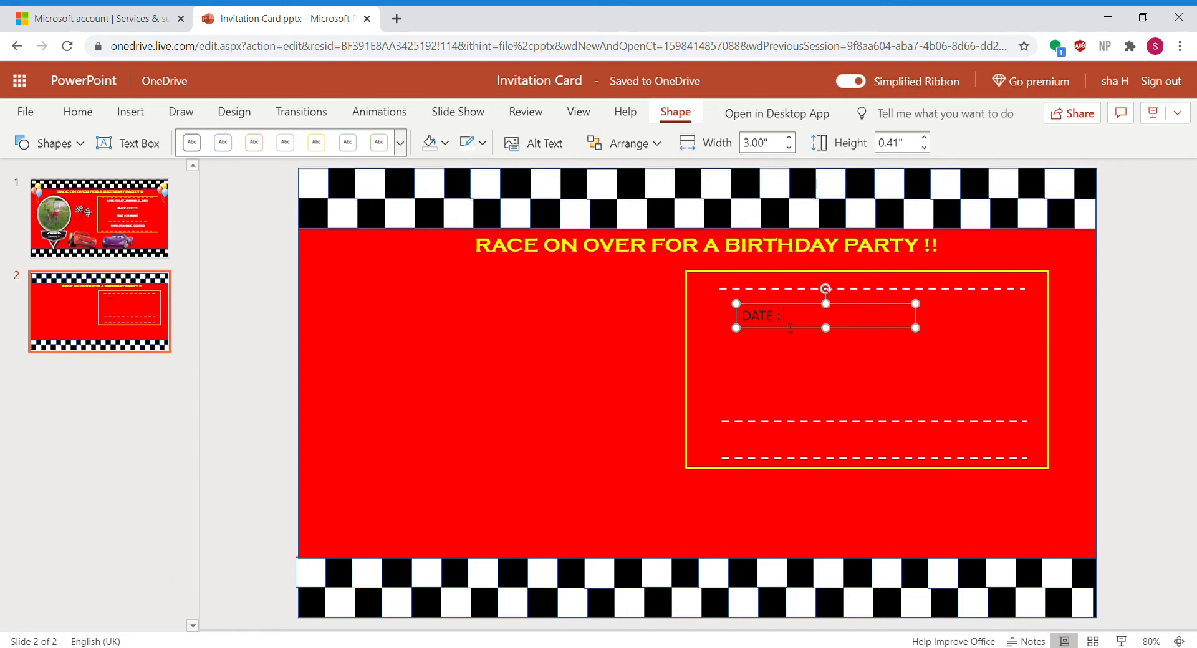
{"action": "type", "text": " : FRIDAY"}
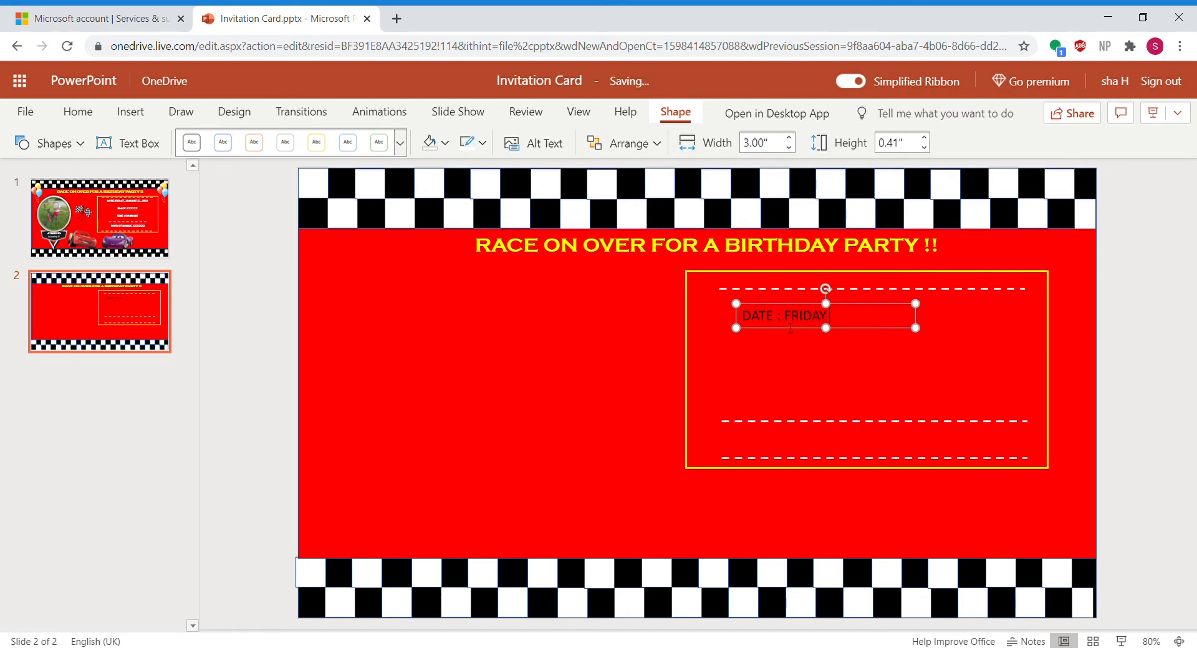
{"action": "type", "text": ", JANUARY 21 2020"}
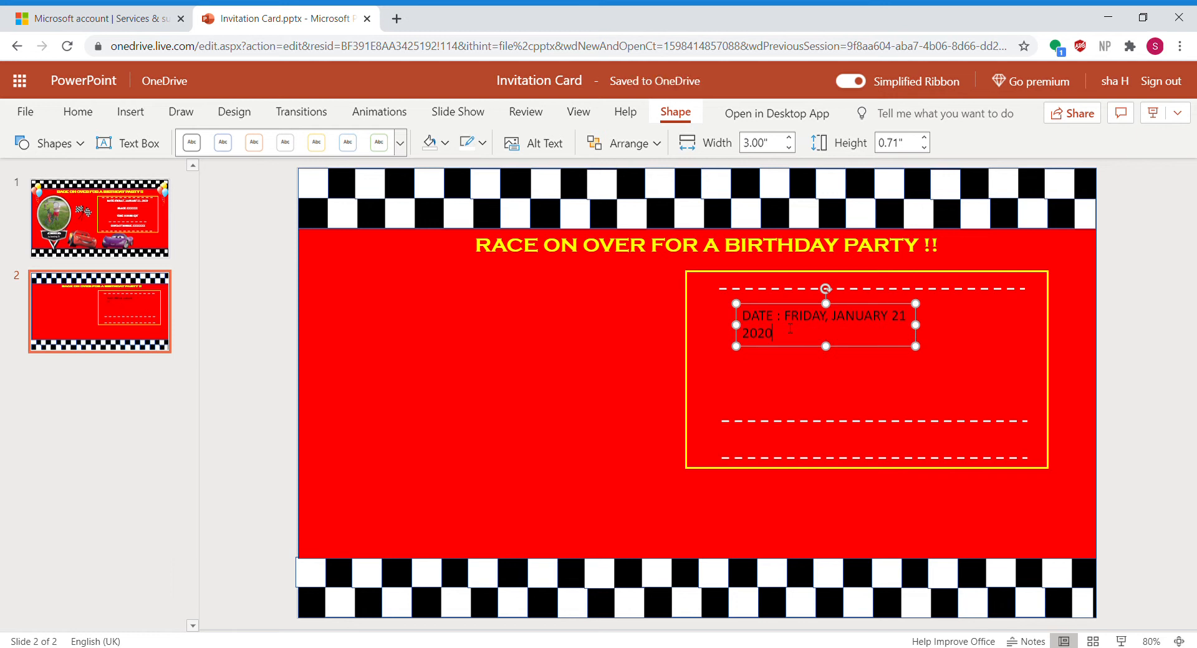
{"action": "left_click_drag", "start_coordinate": [916, 325], "coordinate": [1023, 328]}
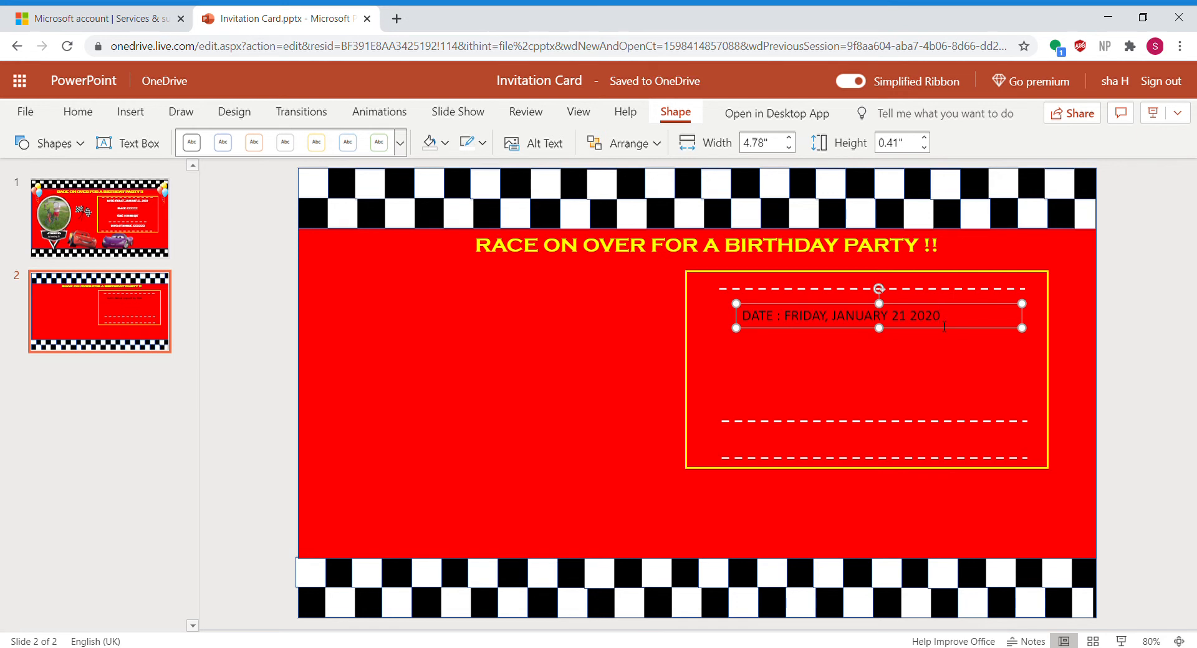
Add the line "PLACE: XXXXXXX" below the date, separated by a blank line.
{"action": "key", "text": "Return"}
{"action": "key", "text": "Return"}
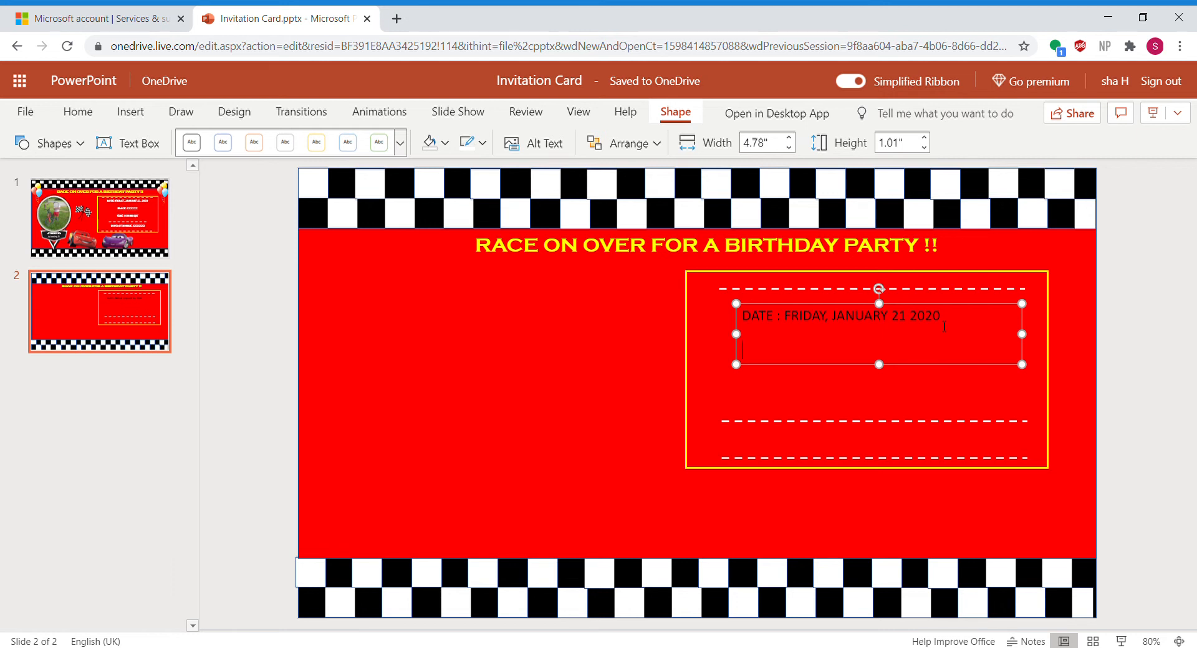
{"action": "type", "text": "PLACE"}
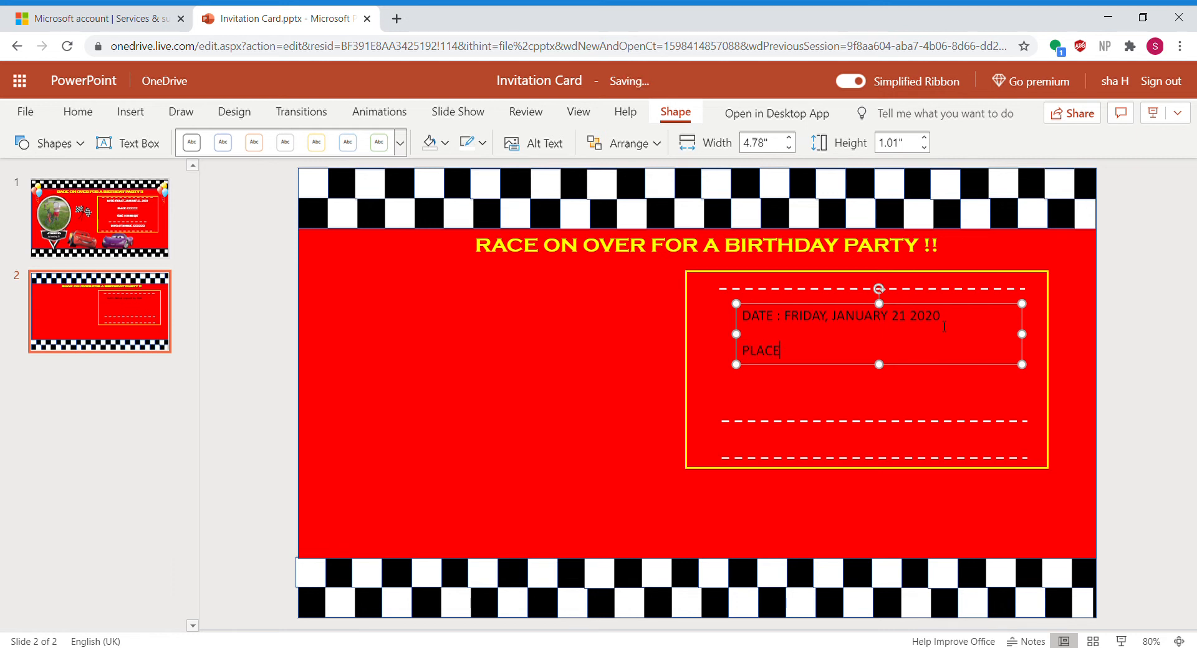
{"action": "type", "text": ": XXXXXXX"}
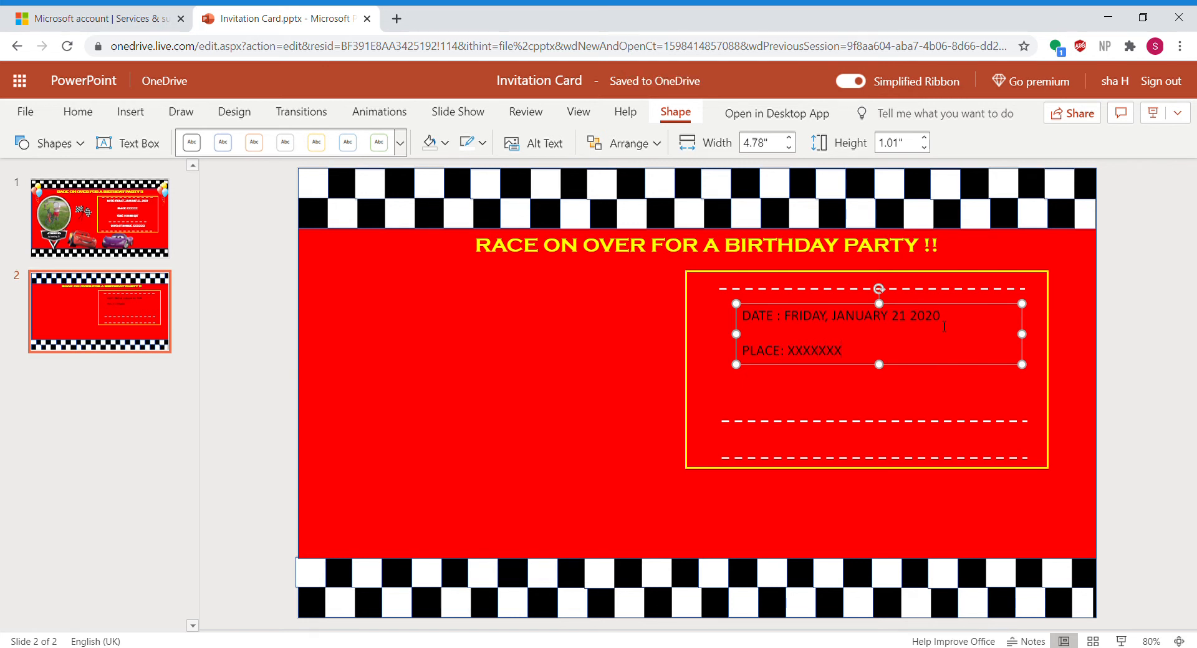
Add the line "TIME: 6:00 PM EST" below the place, separated by a blank line.
{"action": "key", "text": "Return"}
{"action": "key", "text": "Return"}
{"action": "type", "text": "T"}
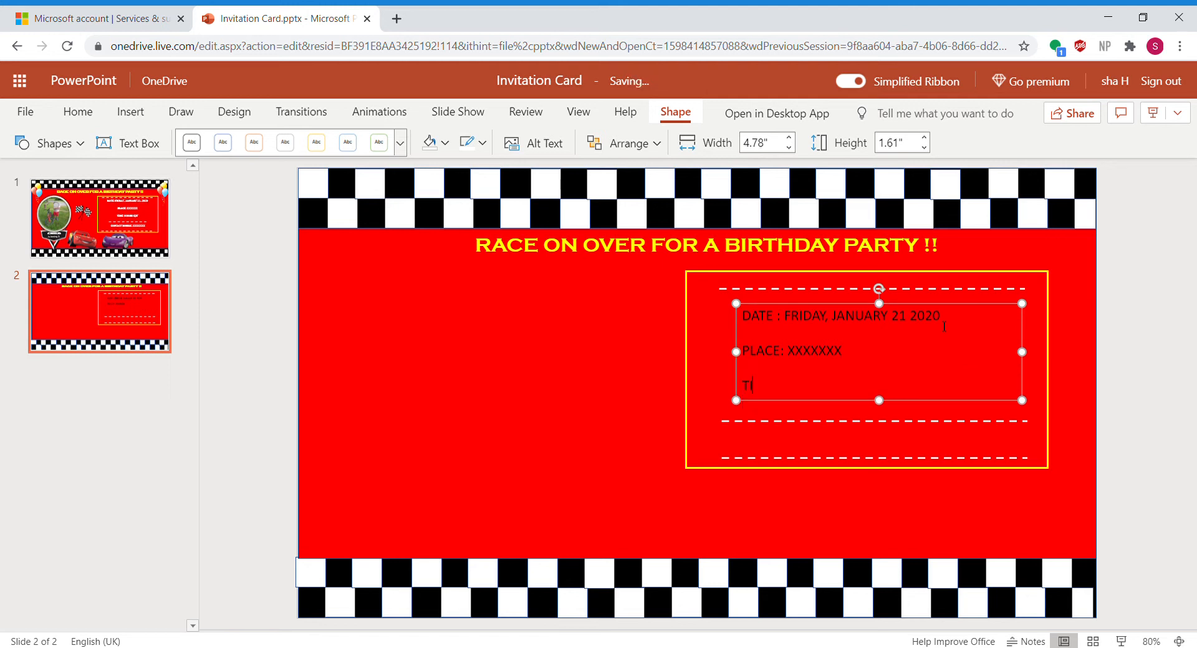
{"action": "type", "text": "IME"}
{"action": "type", "text": ": 55"}
{"action": "key", "text": "BackSpace"}
{"action": "type", "text": "6:00 pm es"}
{"action": "key", "text": "BackSpace"}
{"action": "key", "text": "BackSpace"}
{"action": "key", "text": "BackSpace"}
{"action": "key", "text": "BackSpace"}
{"action": "key", "text": "BackSpace"}
{"action": "type", "text": "PM EST"}
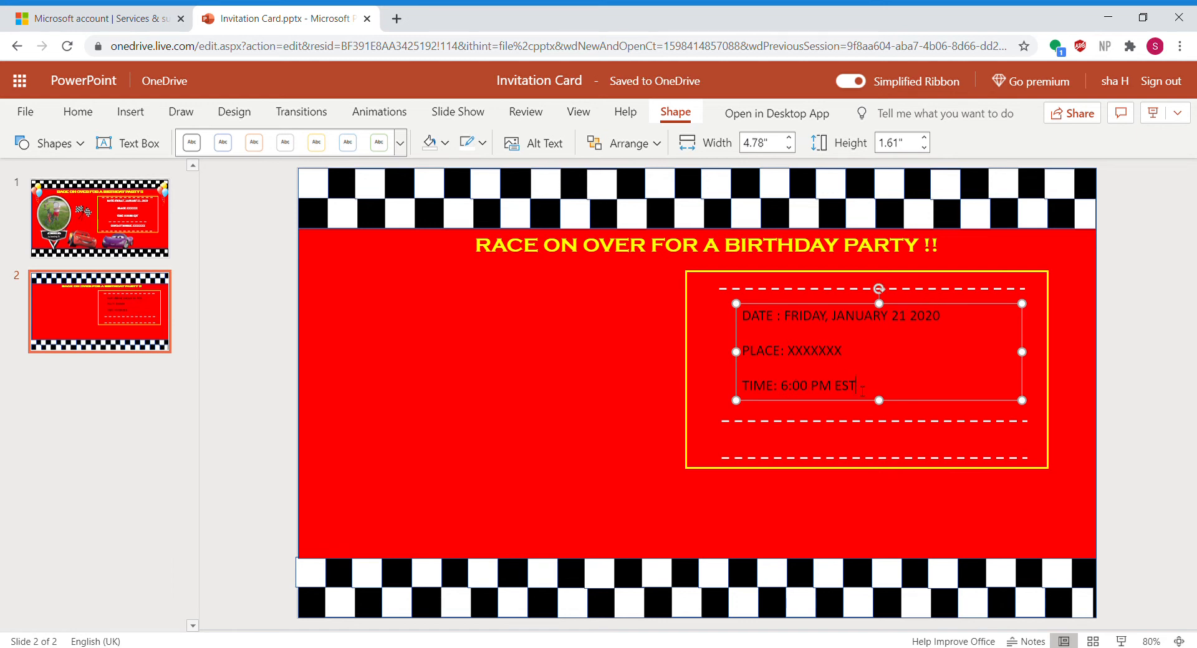
Colour all the text in the date, place and time box white and make it bold.
{"action": "key", "text": "ctrl+a"}
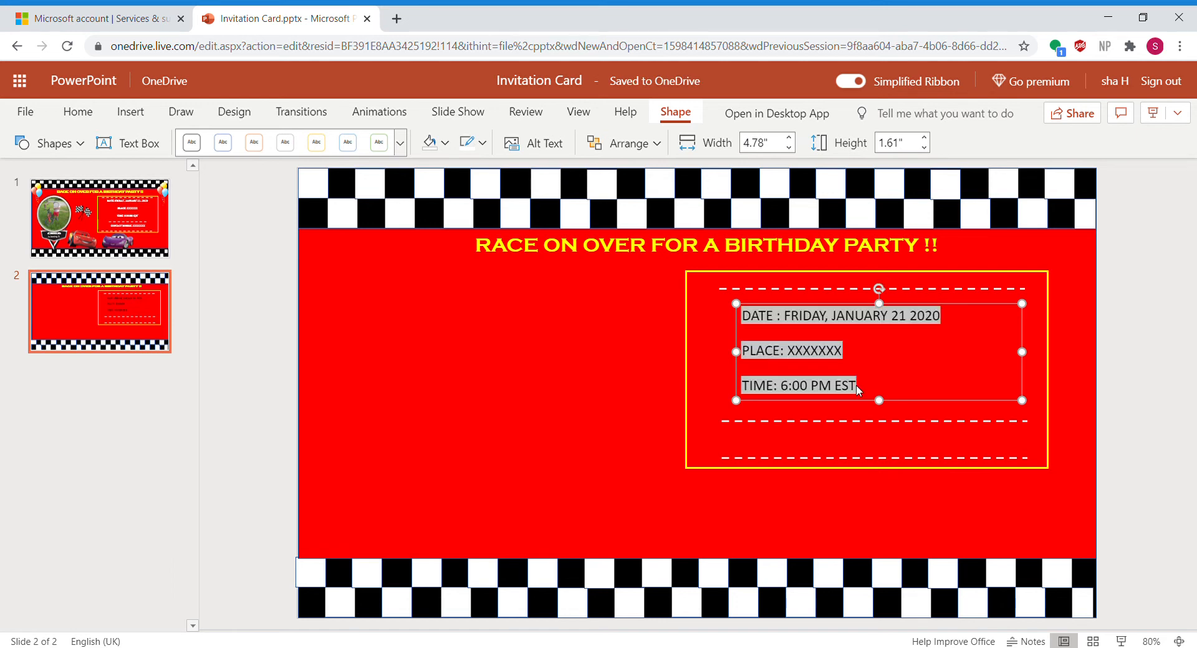
{"action": "left_click", "coordinate": [856, 385]}
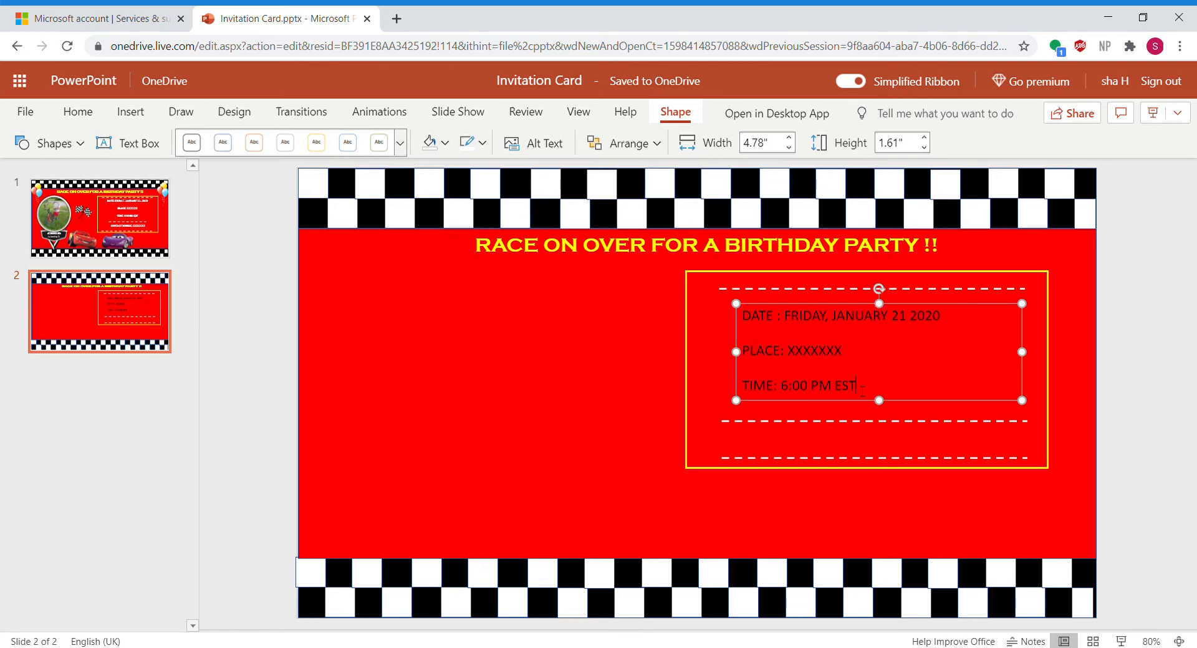
{"action": "key", "text": "ctrl+a"}
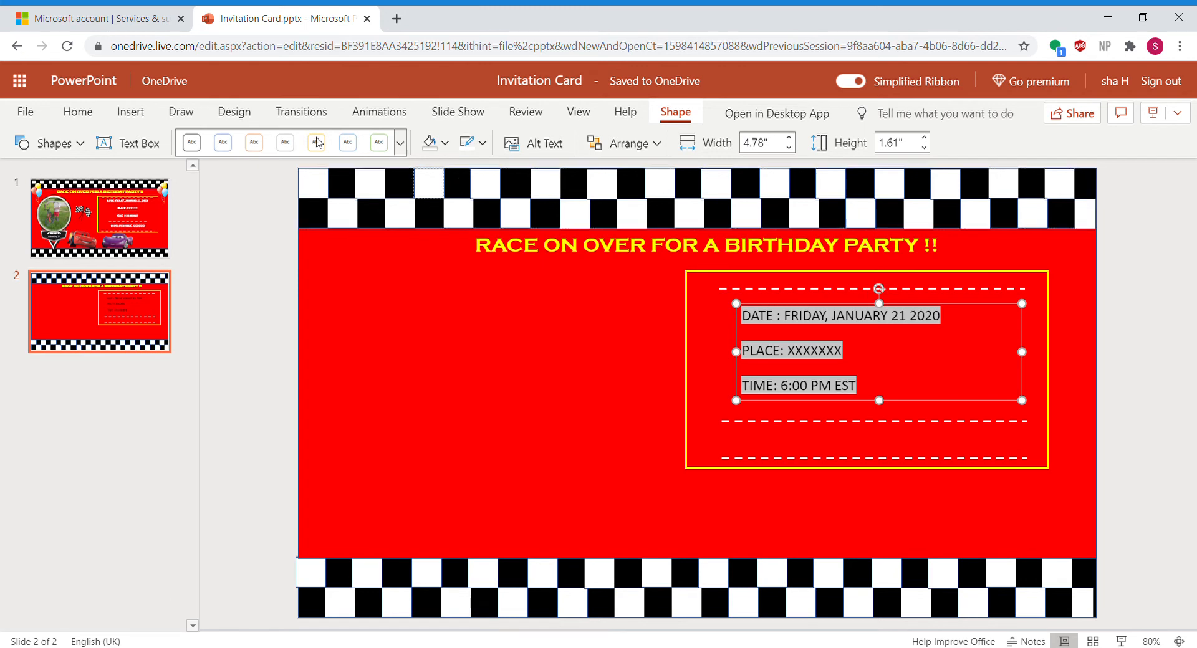
{"action": "left_click", "coordinate": [85, 115]}
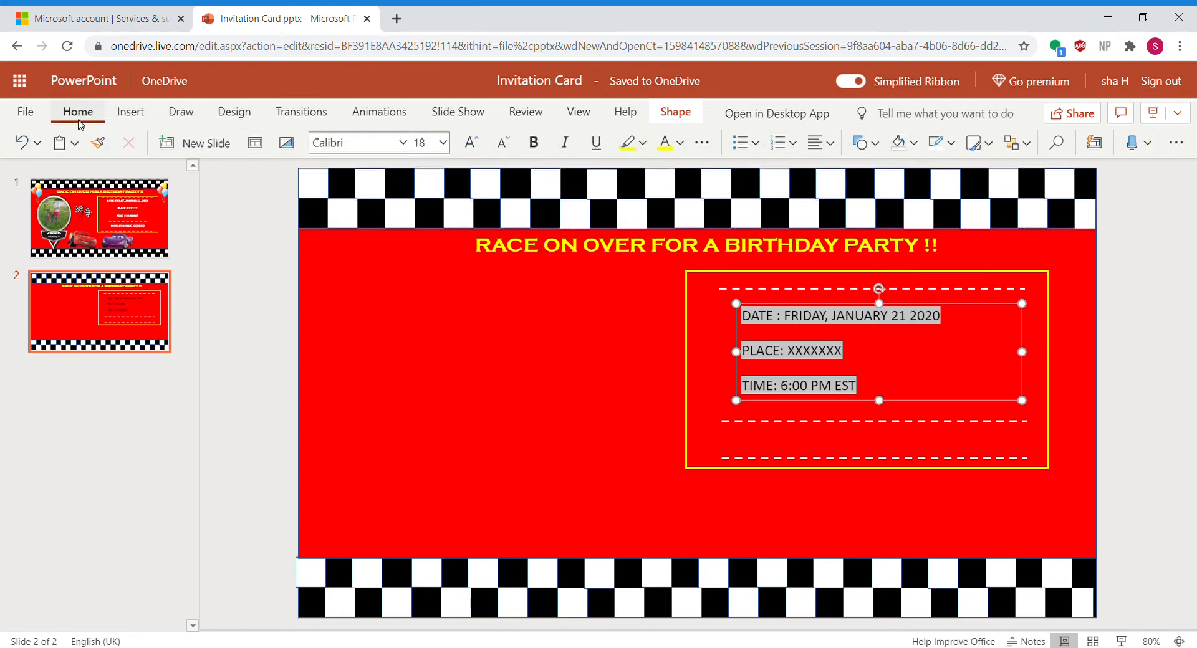
{"action": "left_click", "coordinate": [681, 145]}
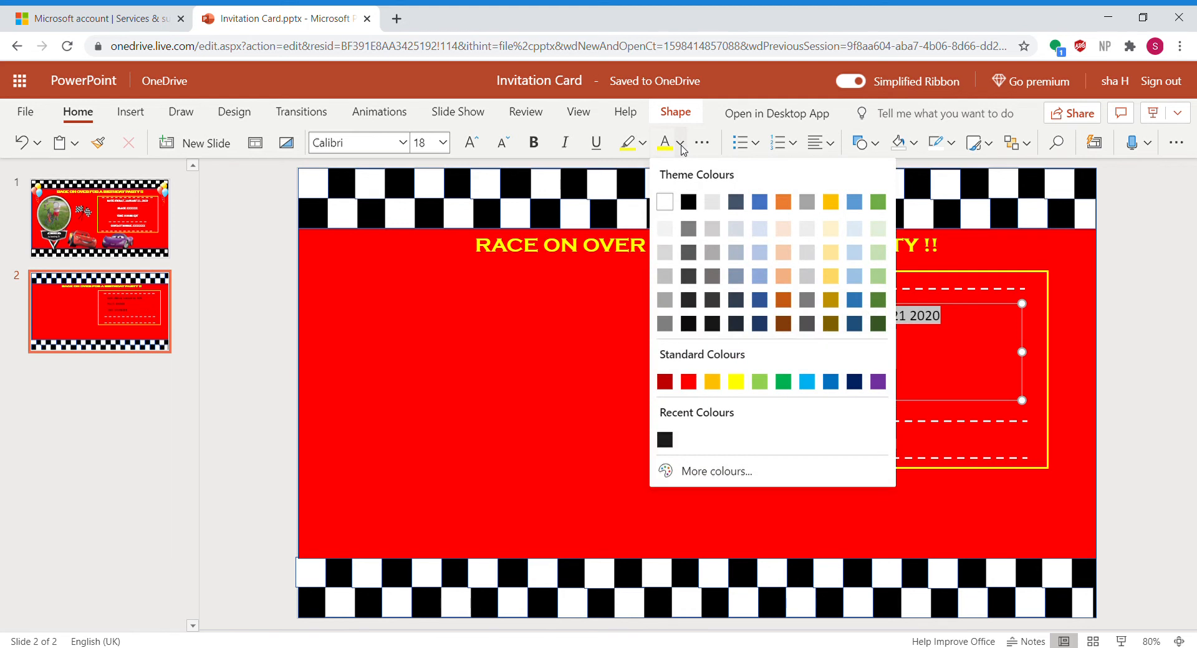
{"action": "left_click", "coordinate": [675, 204]}
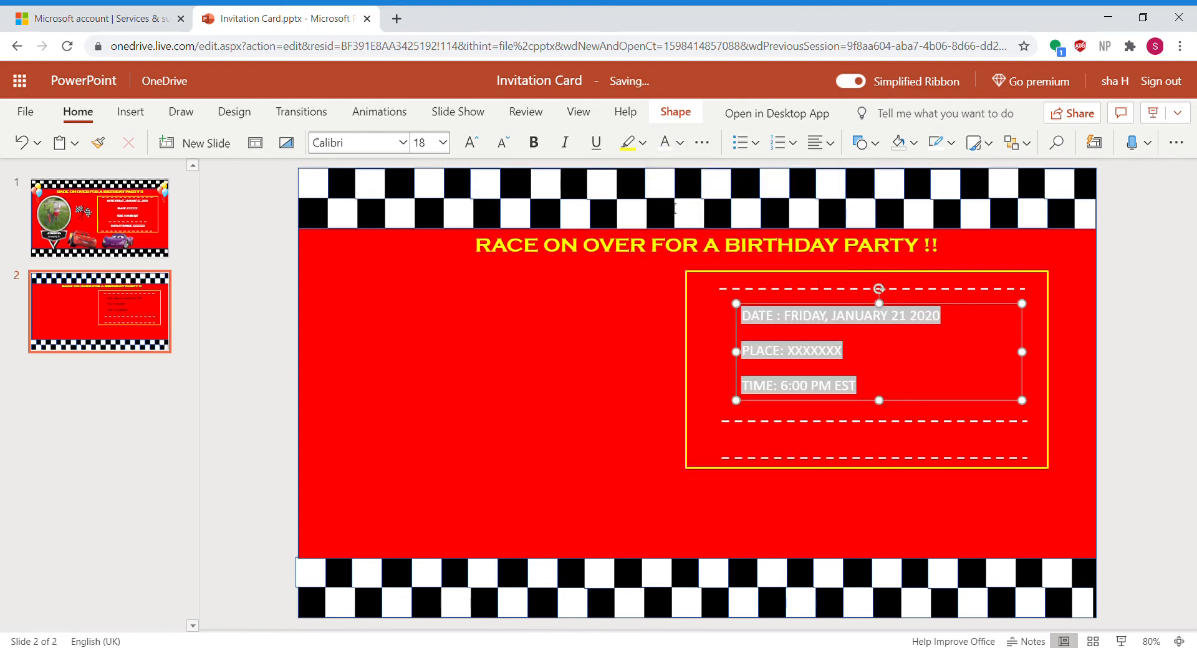
{"action": "left_click", "coordinate": [535, 148]}
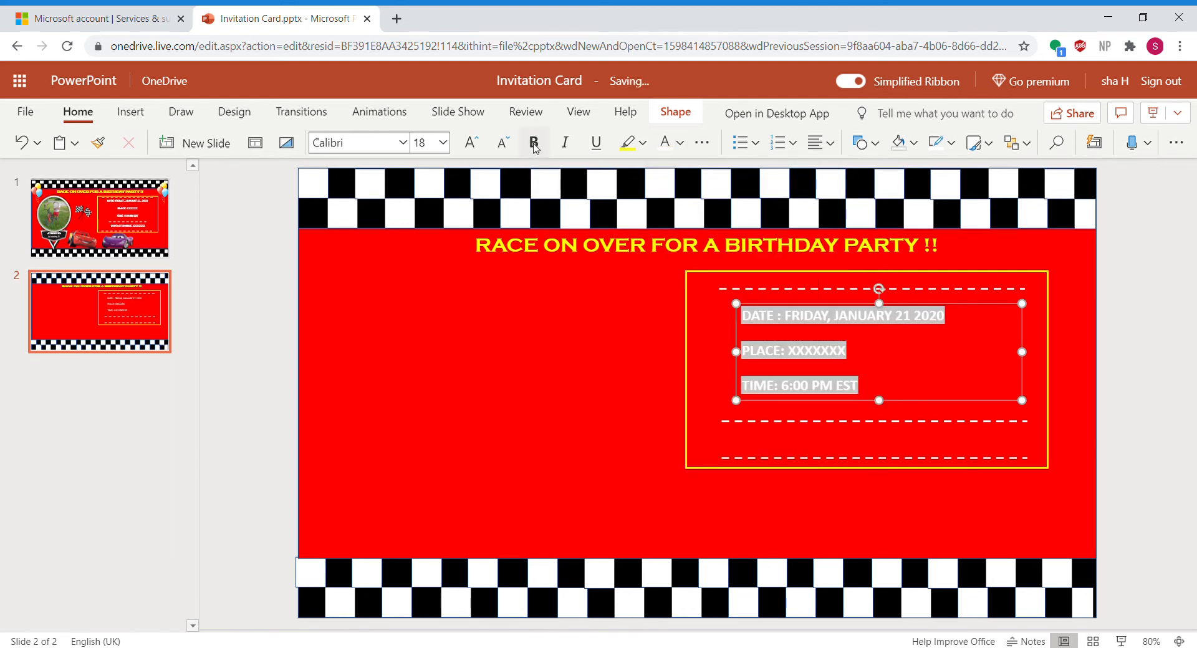
Set the date, place and time text to the Algerian font at size 18.
{"action": "left_click", "coordinate": [405, 143]}
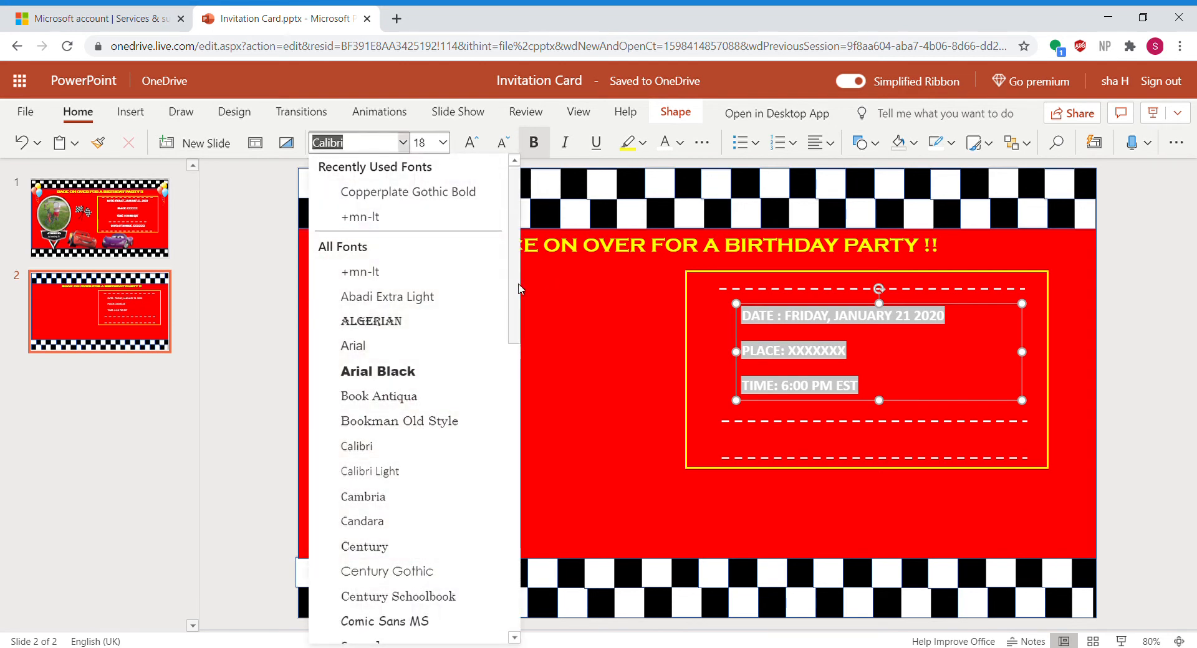
{"action": "left_click", "coordinate": [422, 323]}
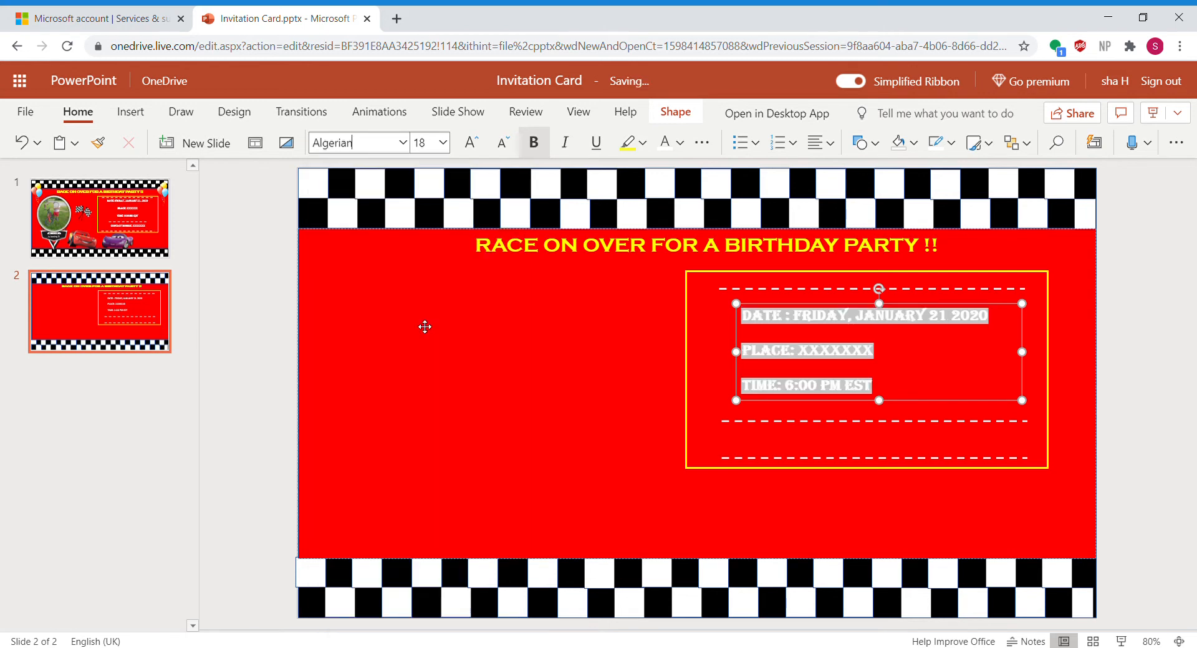
{"action": "left_click", "coordinate": [444, 144]}
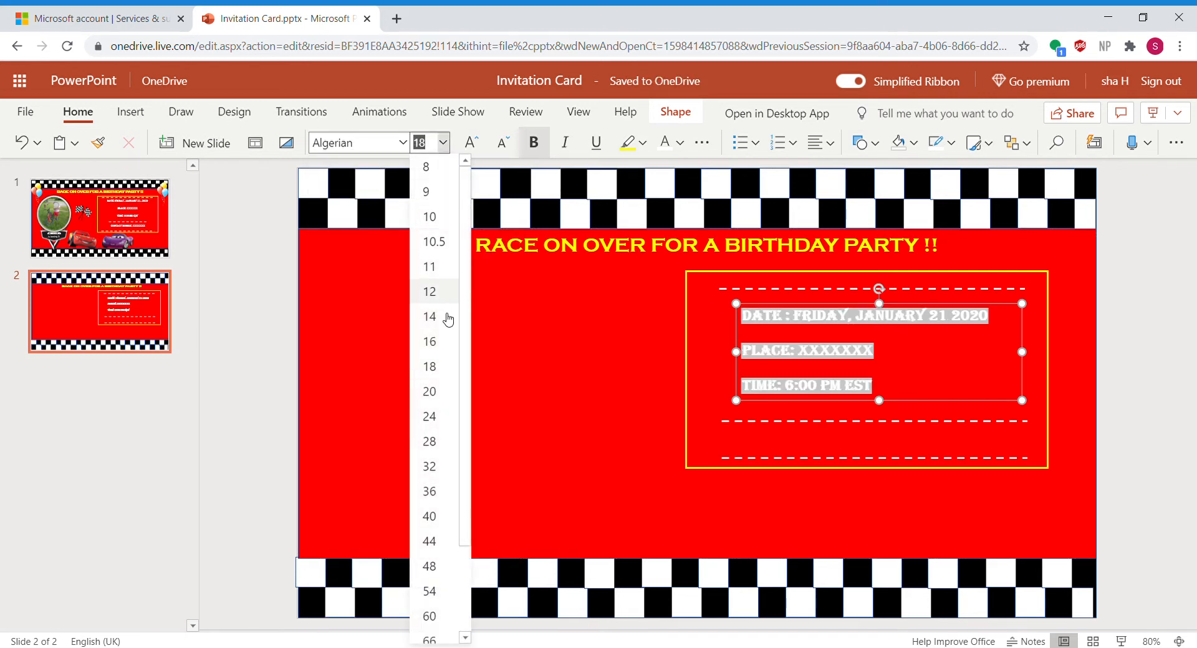
{"action": "left_click", "coordinate": [436, 369]}
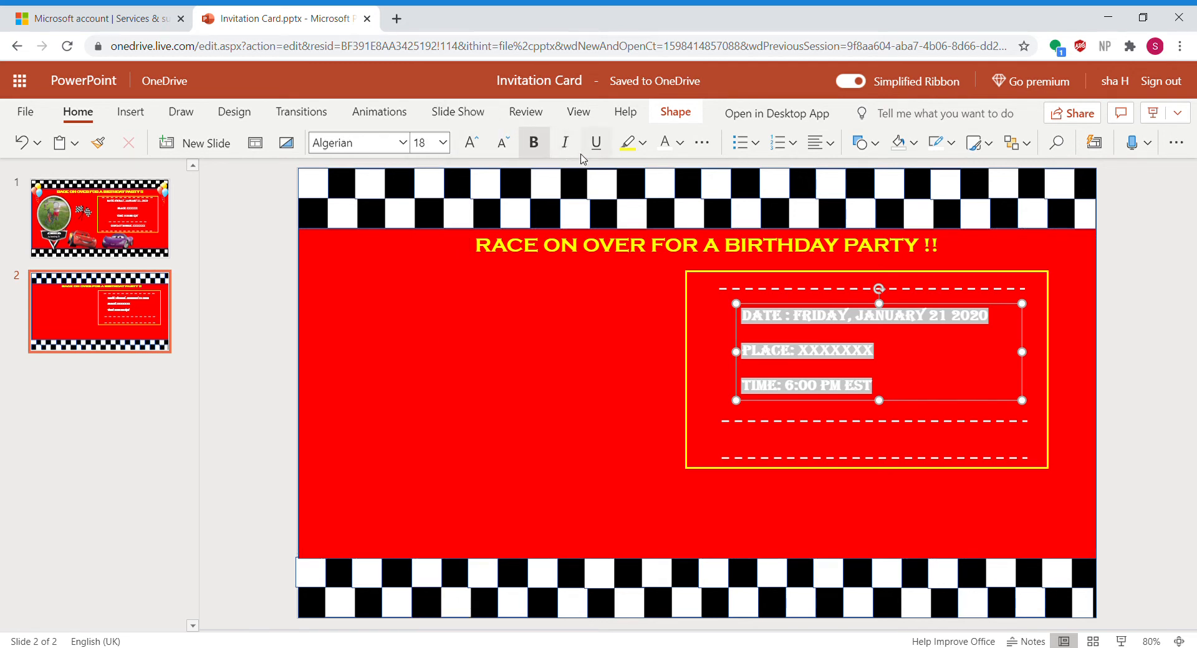
Centre-align the date, place and time lines and nudge their text box slightly left within the frame.
{"action": "left_click", "coordinate": [819, 155]}
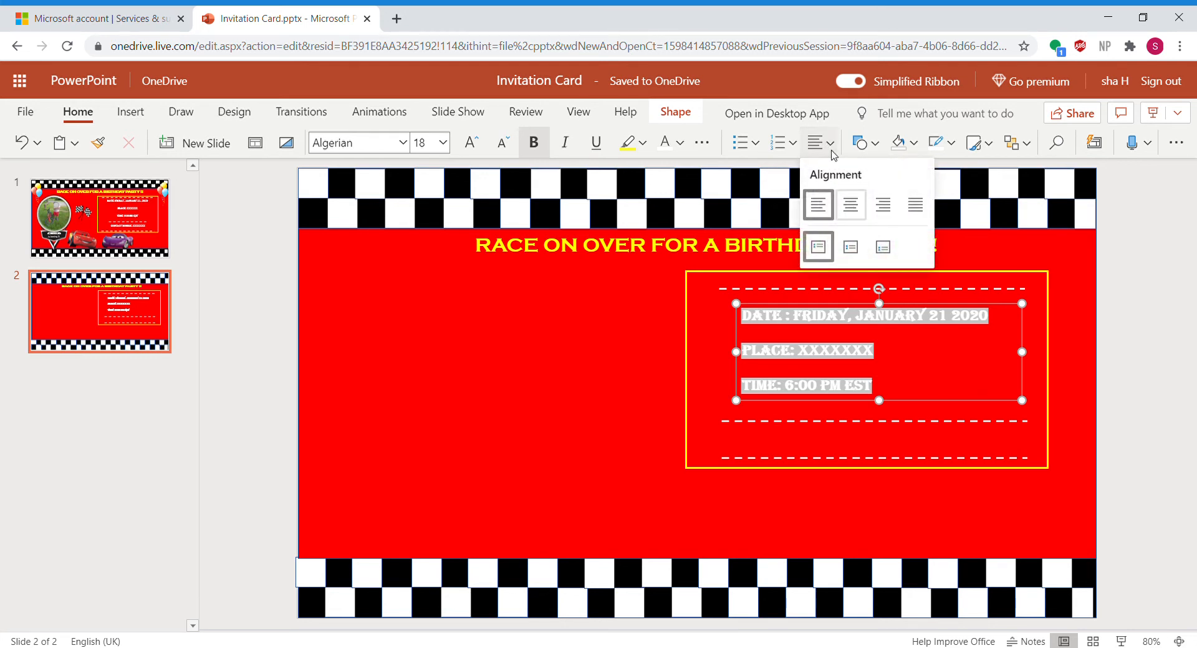
{"action": "left_click", "coordinate": [853, 207]}
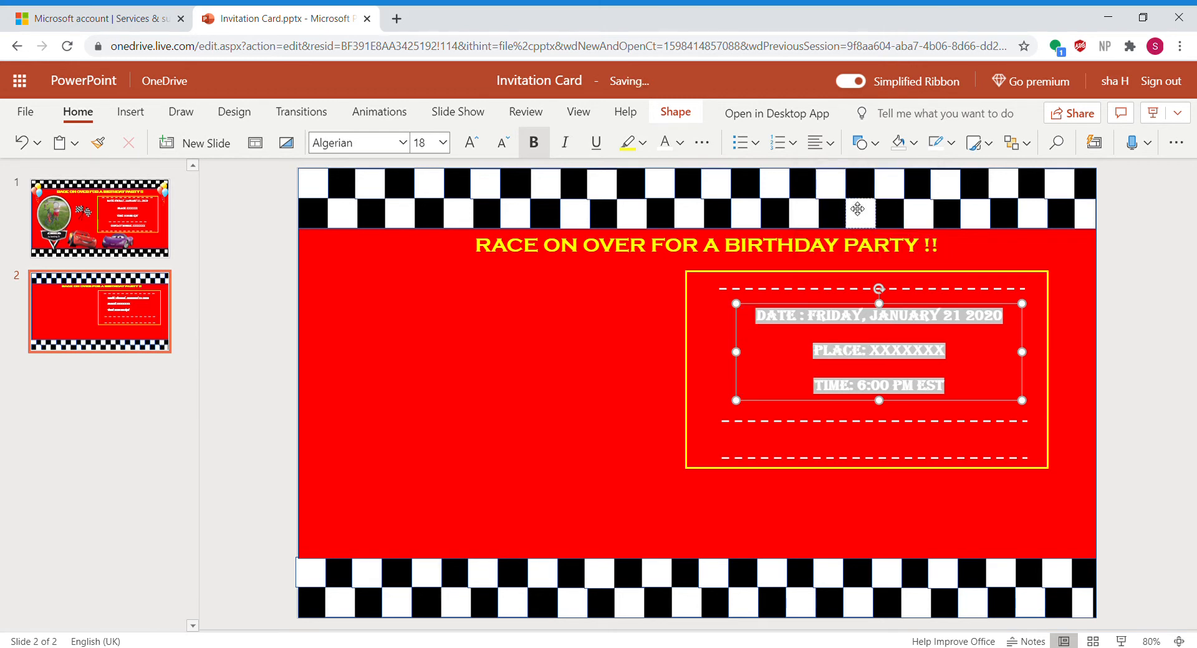
{"action": "left_click", "coordinate": [880, 409]}
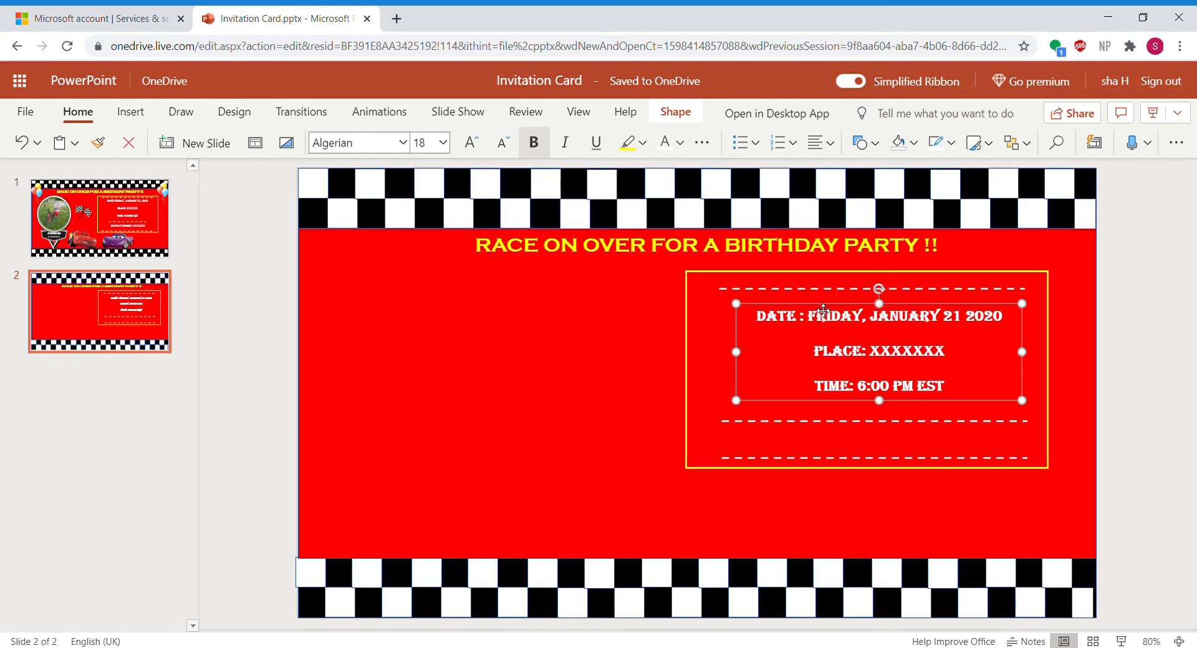
{"action": "left_click_drag", "start_coordinate": [823, 311], "coordinate": [818, 310]}
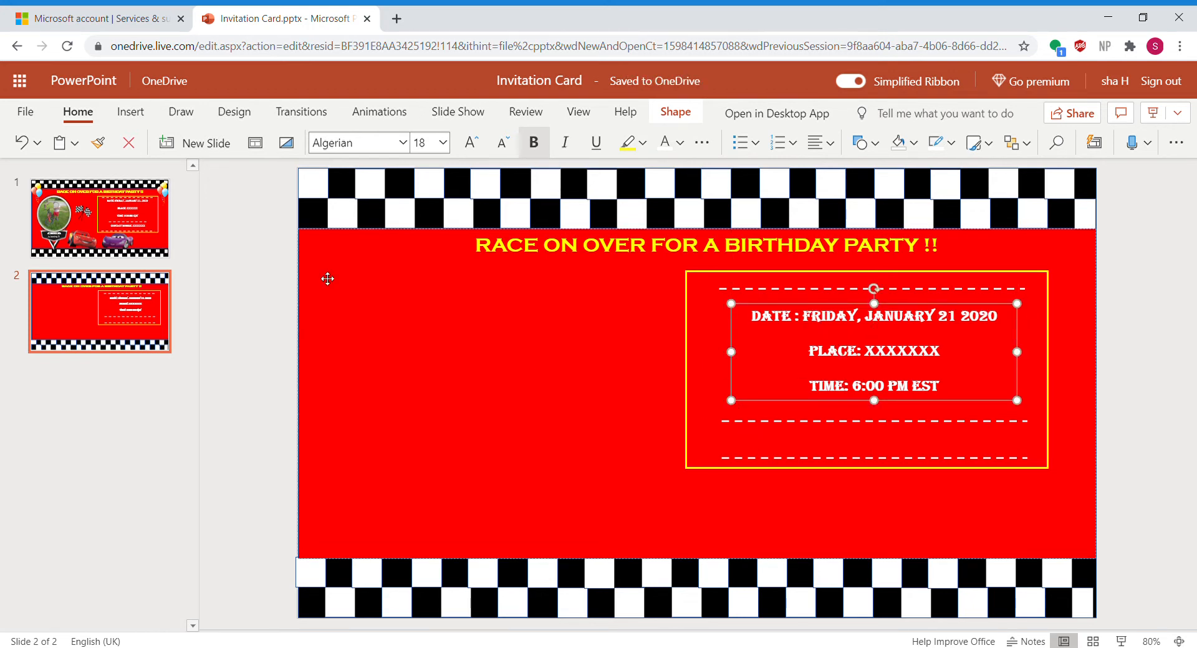
Add a text box between the two lower dashed lines reading "CONTACT MOBILE NUM : XXXX" and widen it to about 4.29".
{"action": "left_click", "coordinate": [140, 115]}
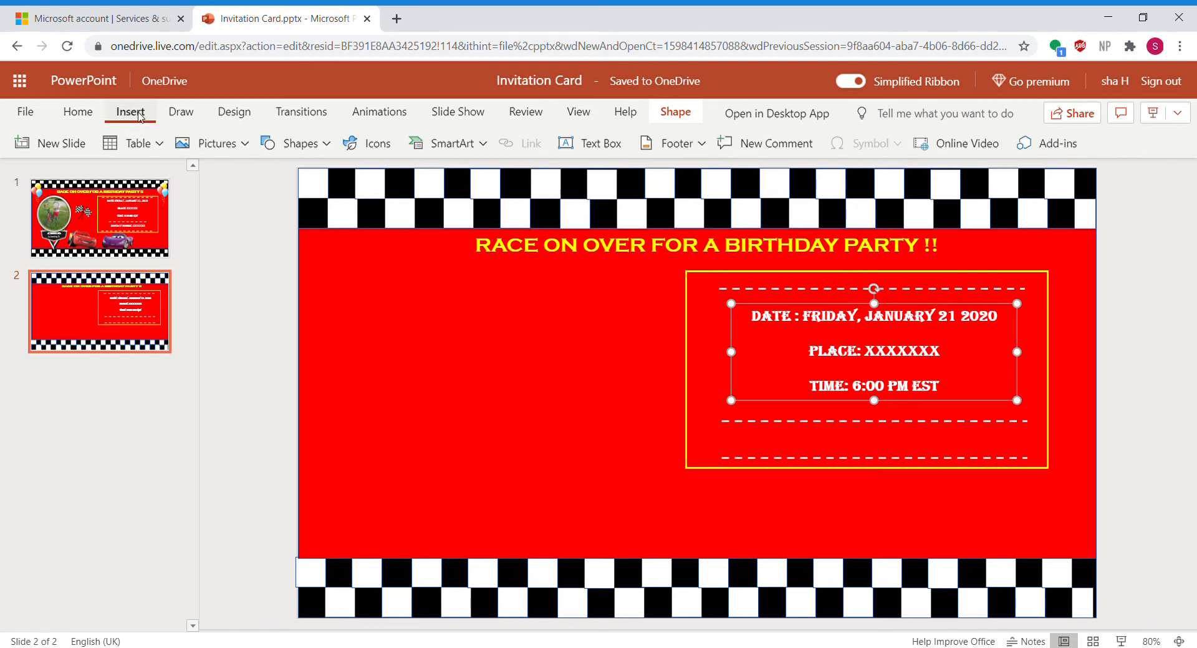
{"action": "left_click", "coordinate": [586, 145]}
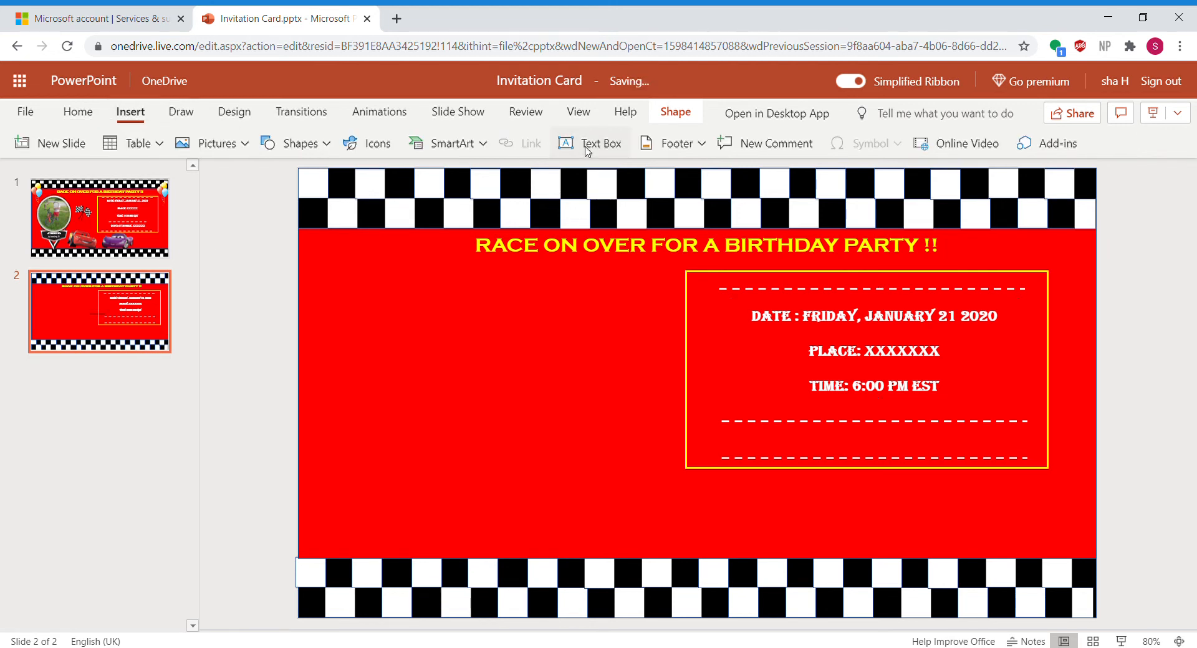
{"action": "left_click_drag", "start_coordinate": [754, 409], "coordinate": [878, 438]}
{"action": "triple_click", "coordinate": [820, 443]}
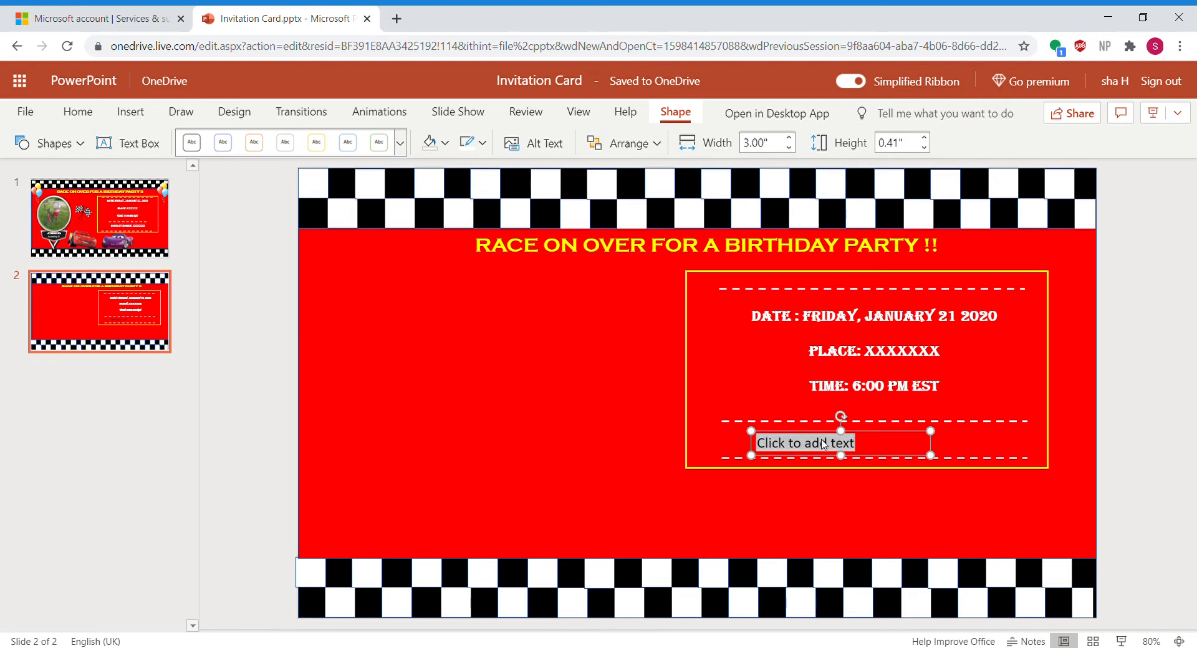
{"action": "type", "text": "CONTENT"}
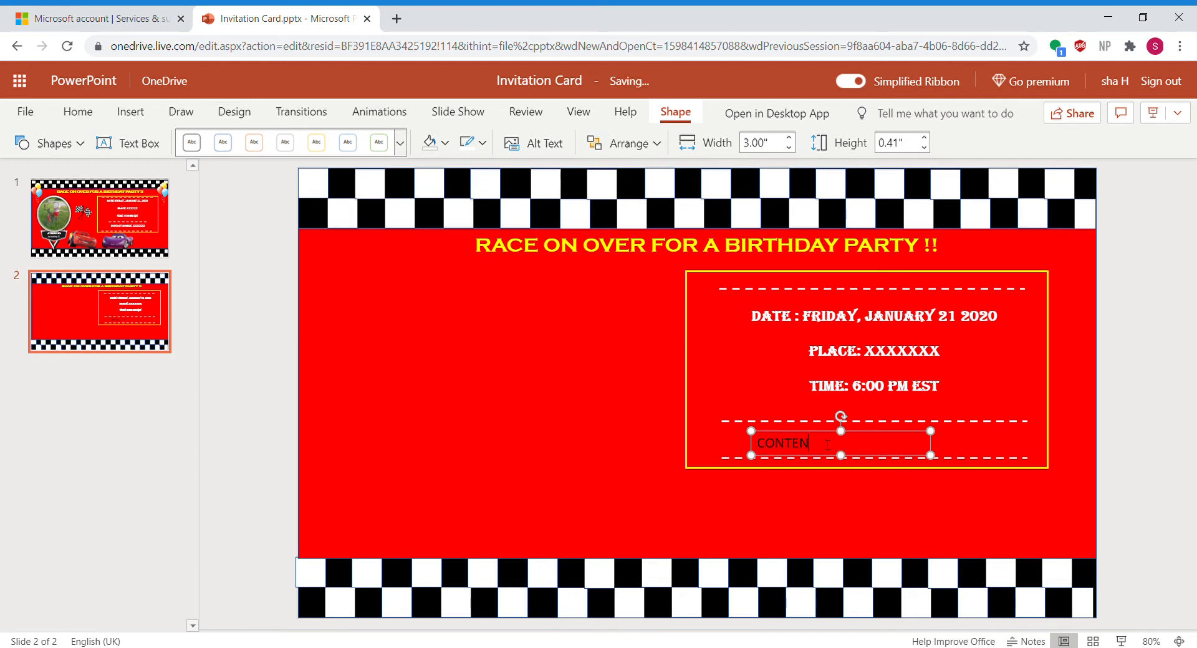
{"action": "key", "text": "BackSpace"}
{"action": "key", "text": "BackSpace"}
{"action": "type", "text": "ACT MOBILE NUM : XXXX"}
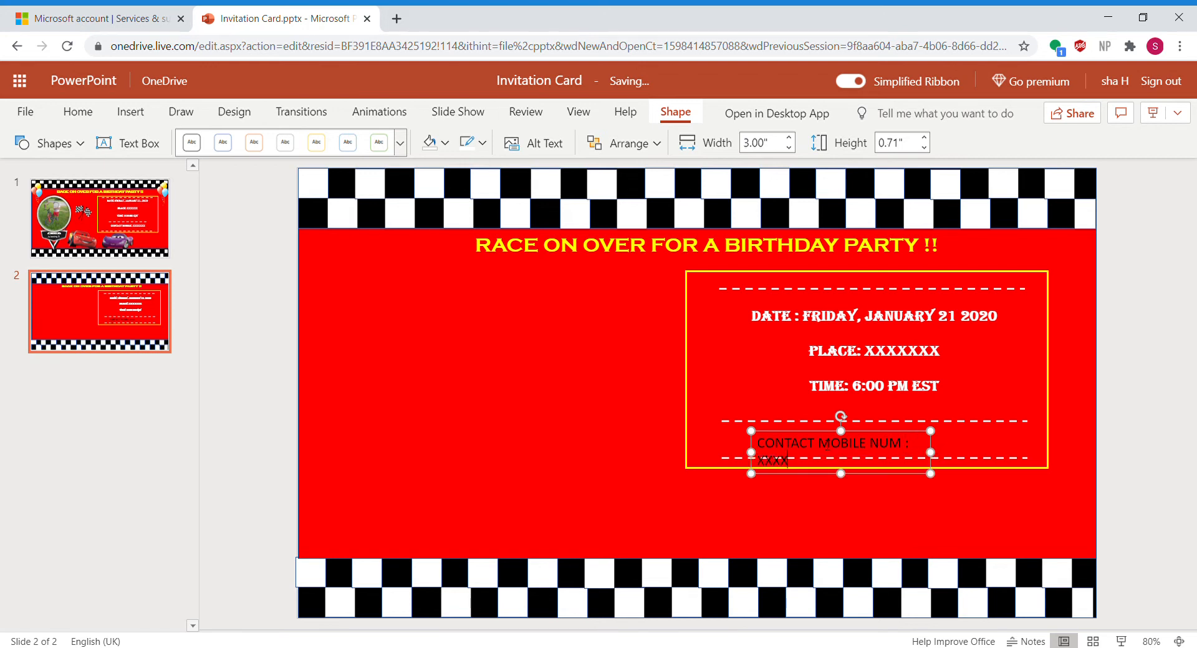
{"action": "left_click_drag", "start_coordinate": [934, 456], "coordinate": [1008, 455]}
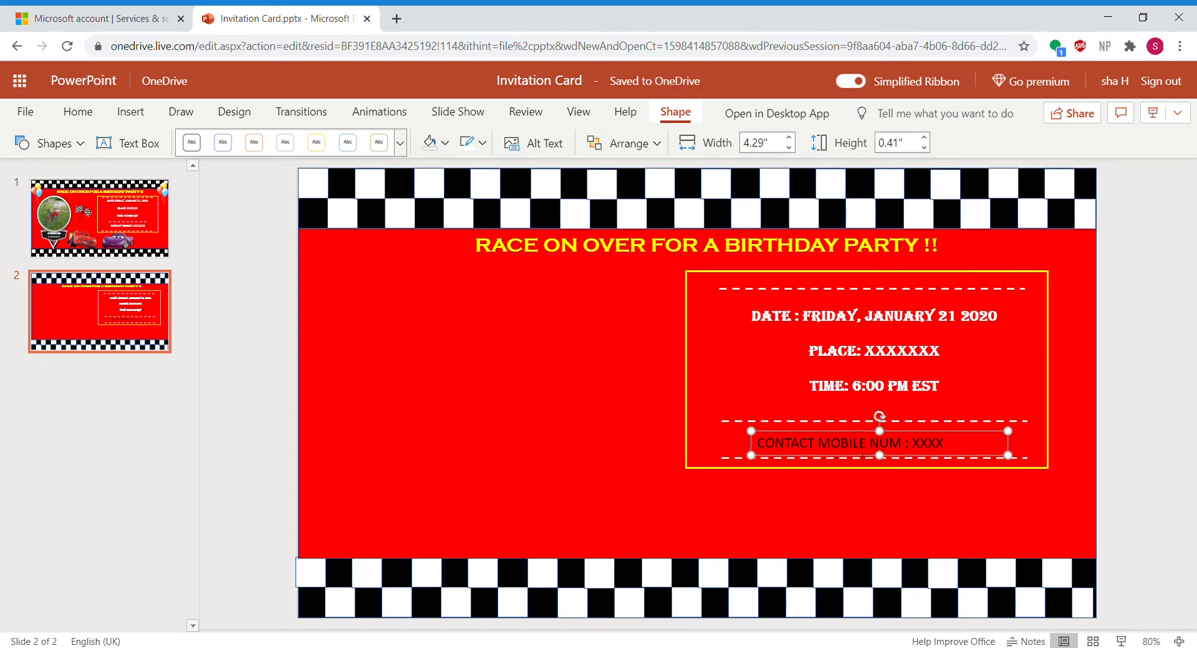
Colour the contact mobile number line white and centre-align it within its text box.
{"action": "key", "text": "ctrl+a"}
{"action": "left_click", "coordinate": [864, 443]}
{"action": "mouse_move", "coordinate": [764, 444]}
{"action": "left_mouse_down"}
{"action": "mouse_move", "coordinate": [890, 445]}
{"action": "mouse_move", "coordinate": [757, 452]}
{"action": "left_mouse_up"}
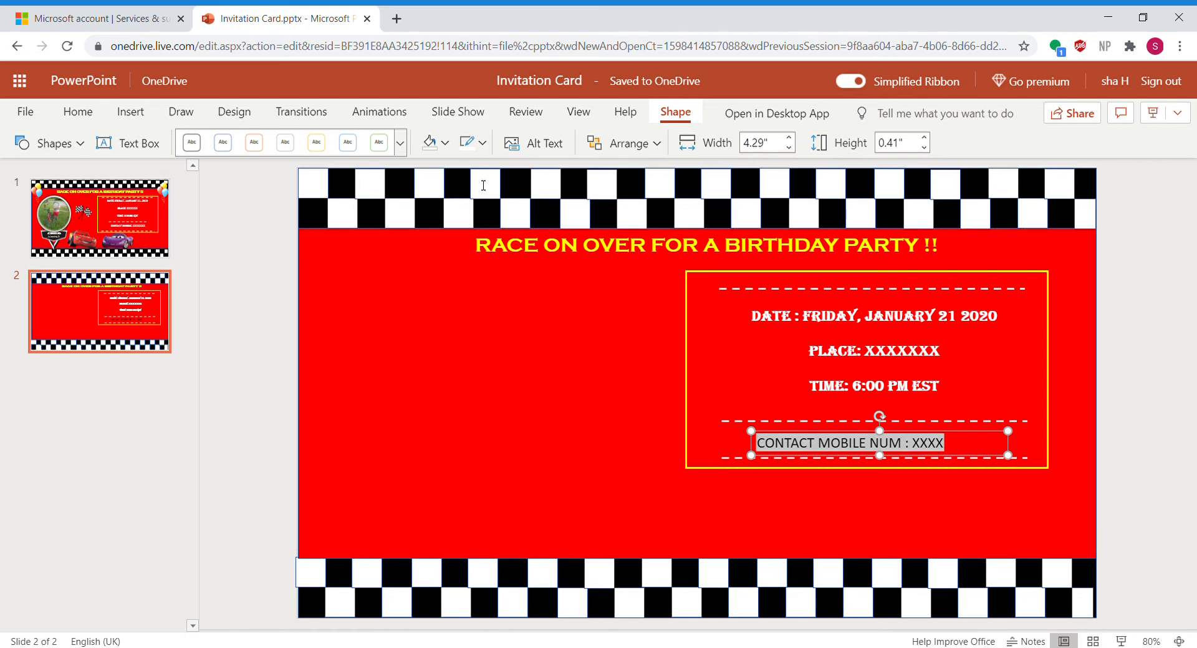
{"action": "left_click", "coordinate": [77, 112]}
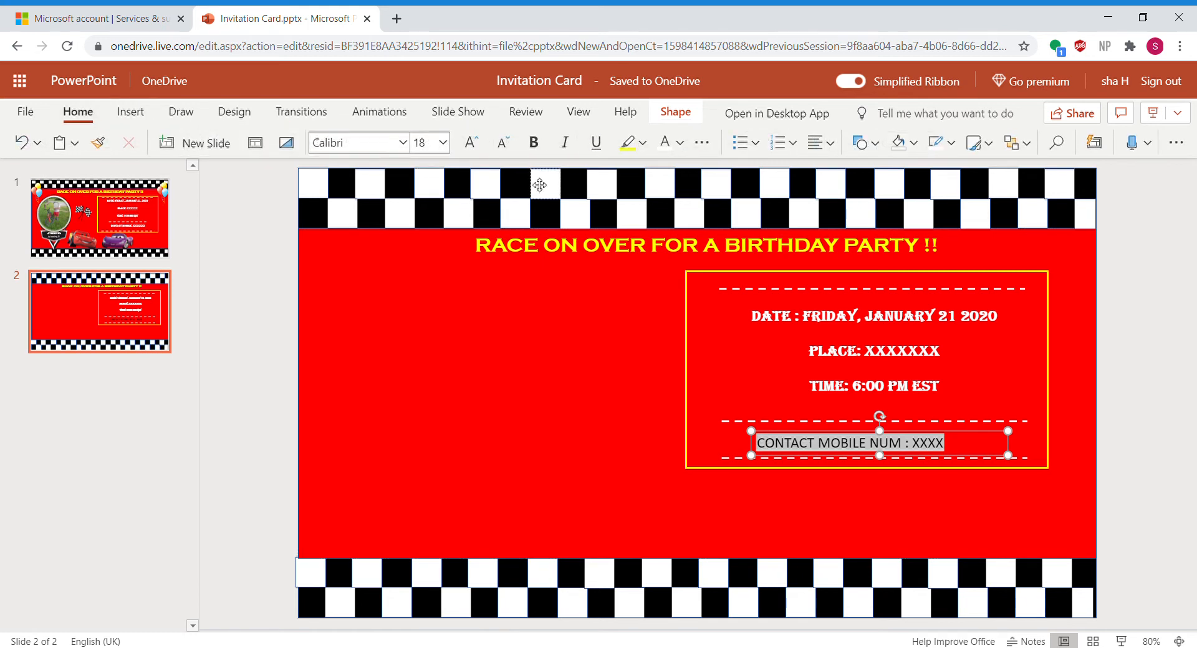
{"action": "left_click", "coordinate": [665, 144]}
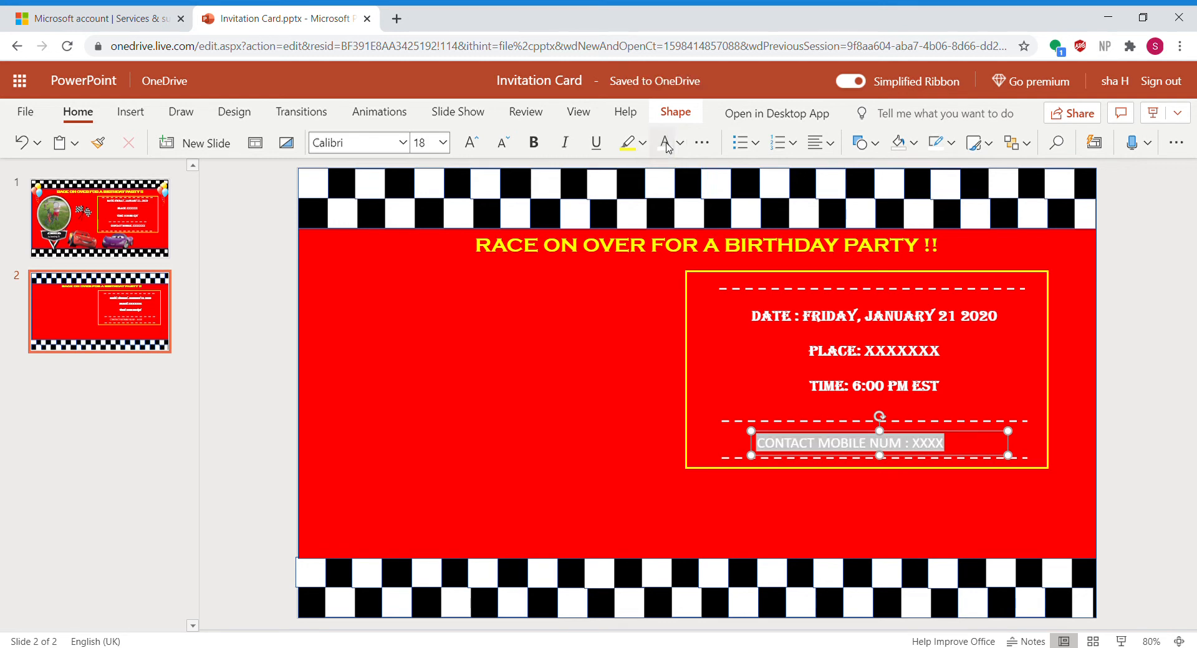
{"action": "left_click", "coordinate": [818, 147]}
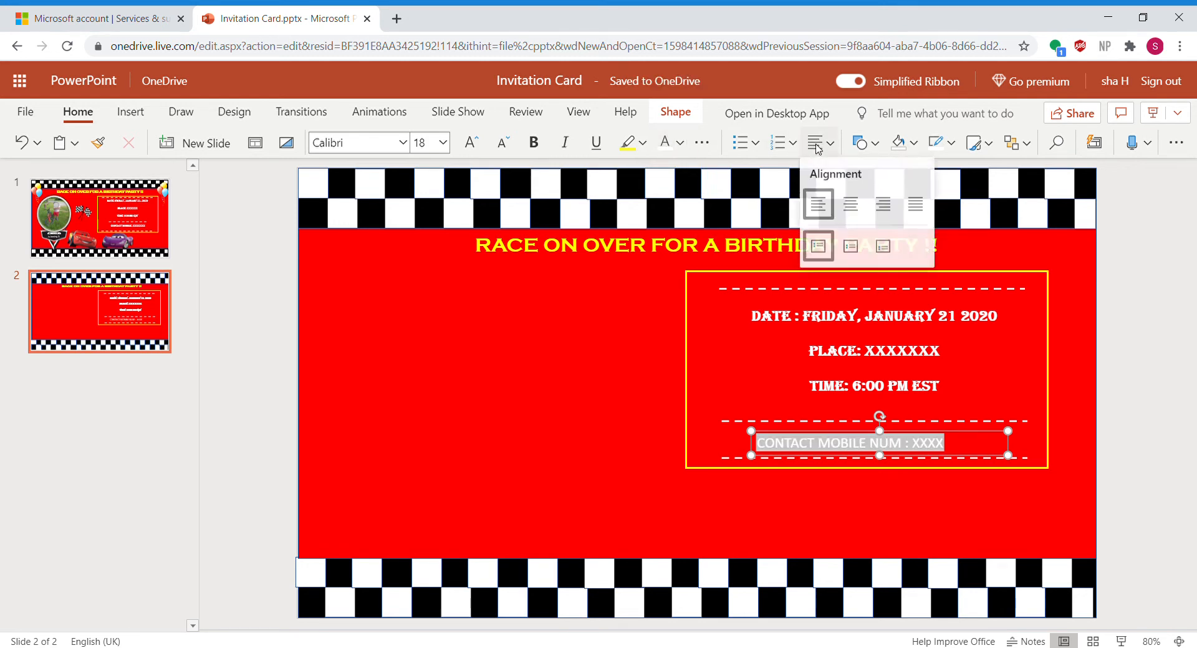
{"action": "left_click", "coordinate": [850, 202]}
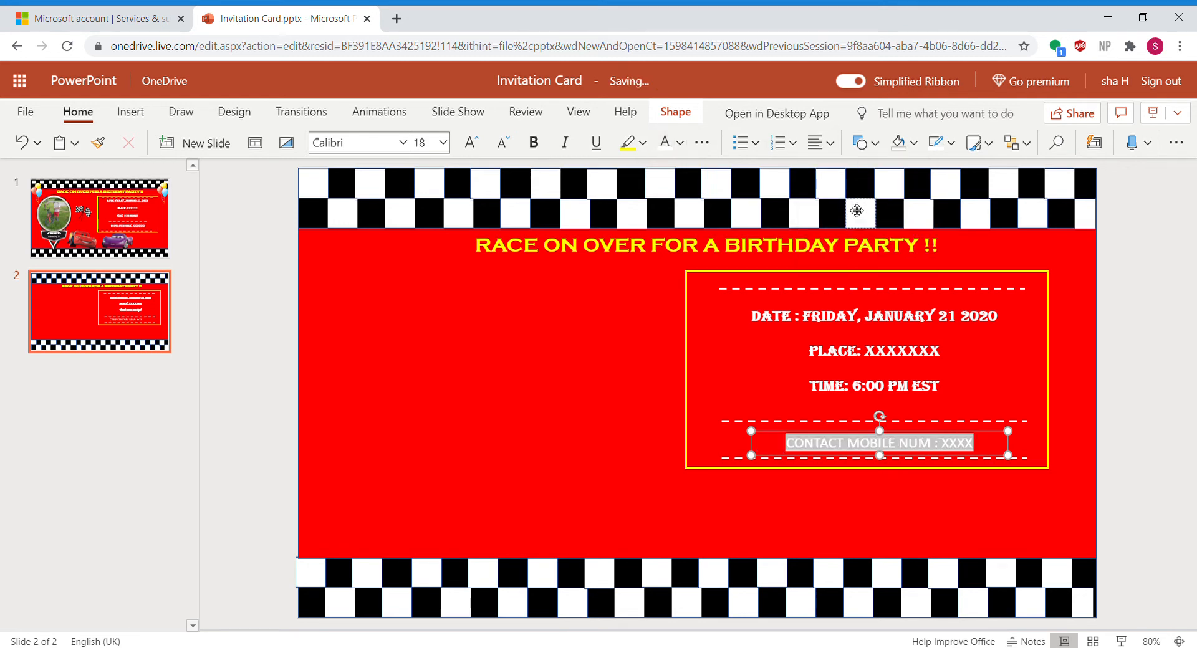
Set the contact mobile number line to the Algerian font.
{"action": "left_click", "coordinate": [401, 149]}
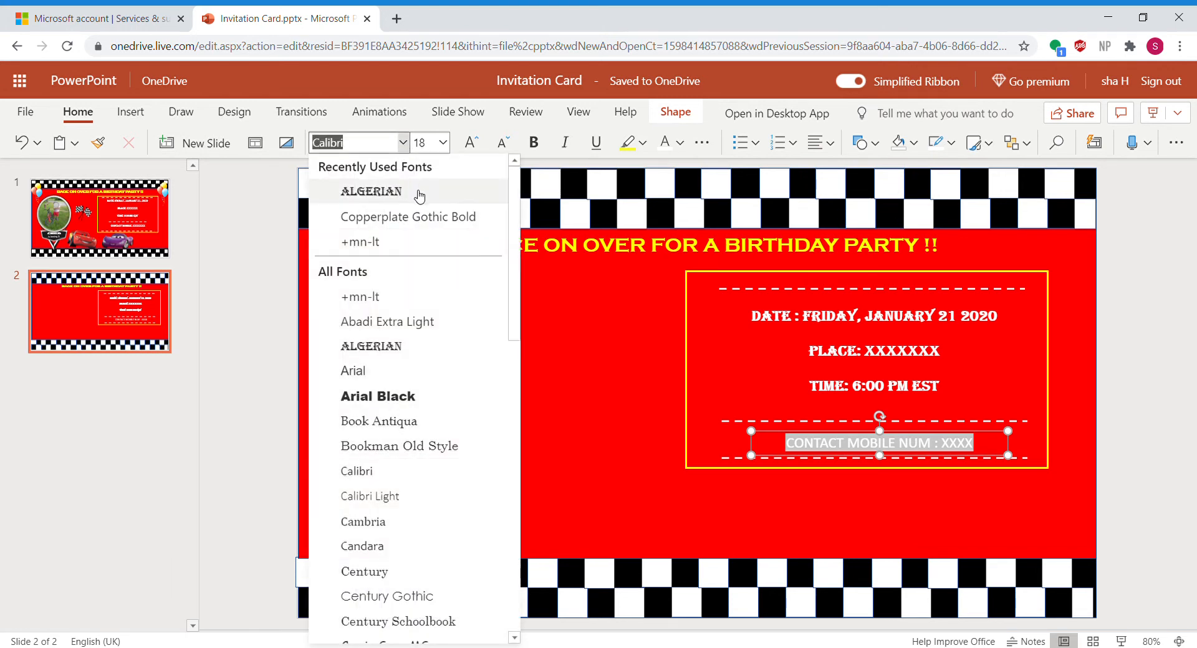
{"action": "left_click", "coordinate": [386, 193]}
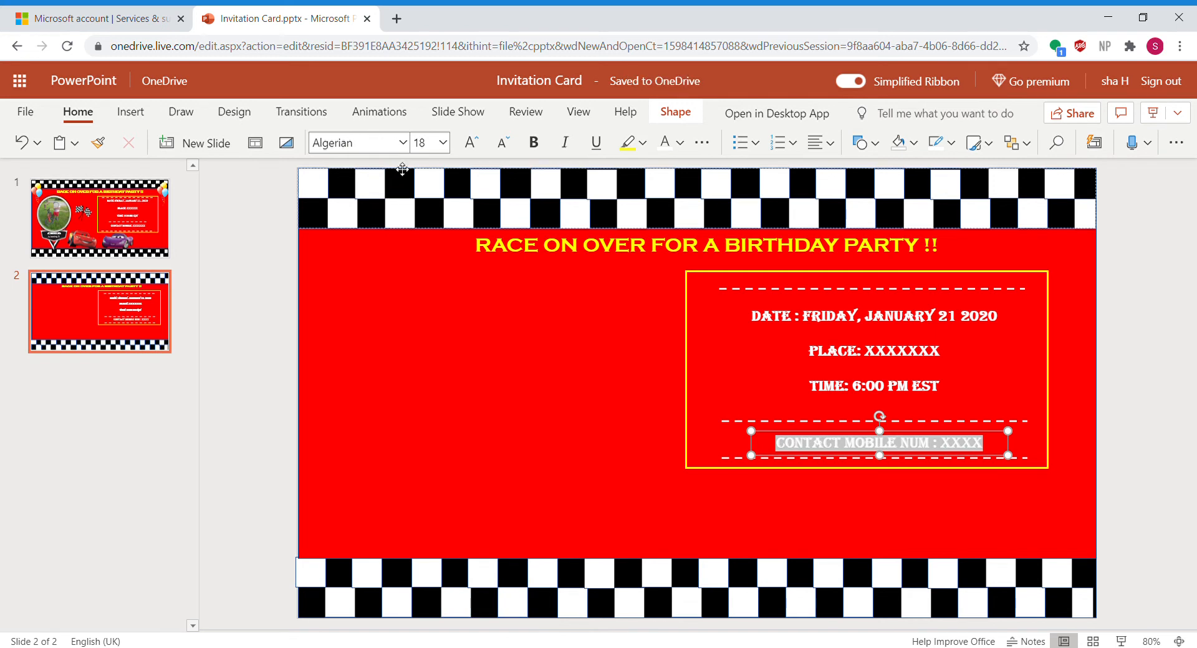
{"action": "left_click", "coordinate": [264, 403]}
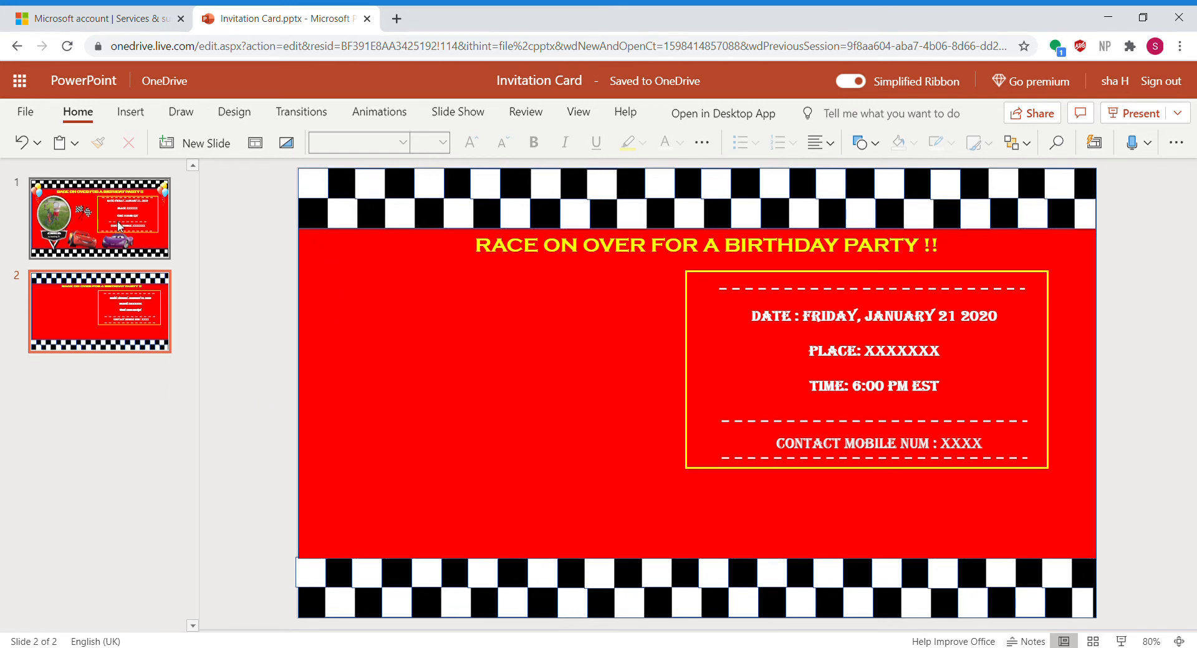
Paste the balloons picture onto slide 2 and place one copy over each upper corner of the card.
{"action": "left_click", "coordinate": [57, 231]}
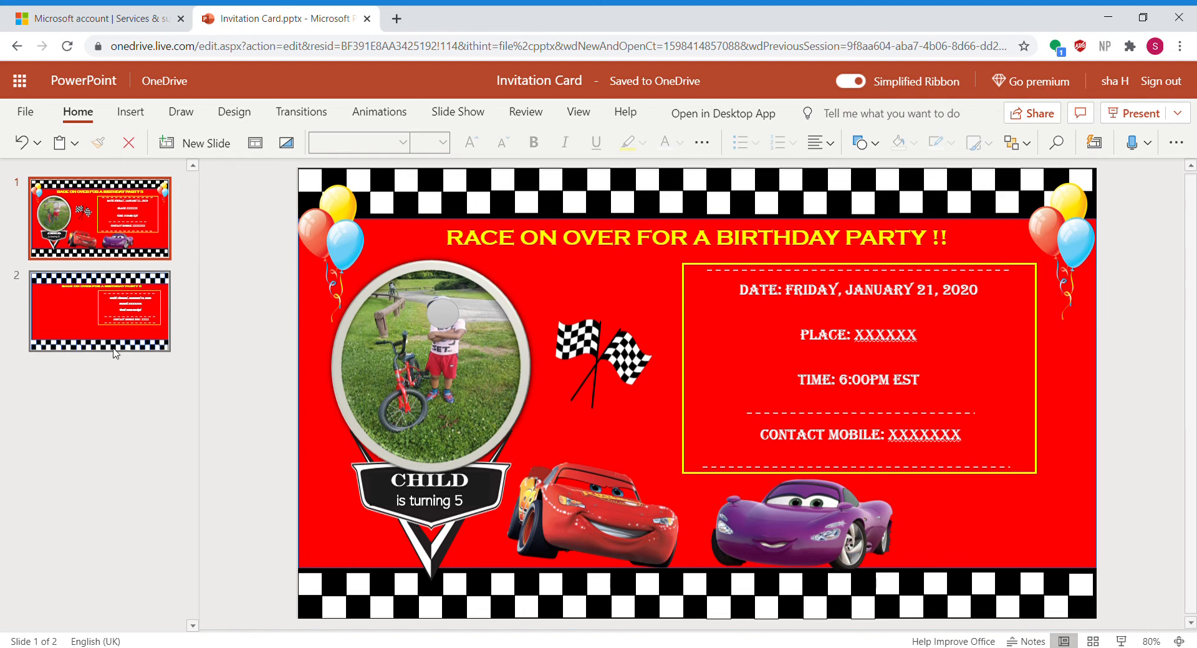
{"action": "left_click", "coordinate": [62, 315]}
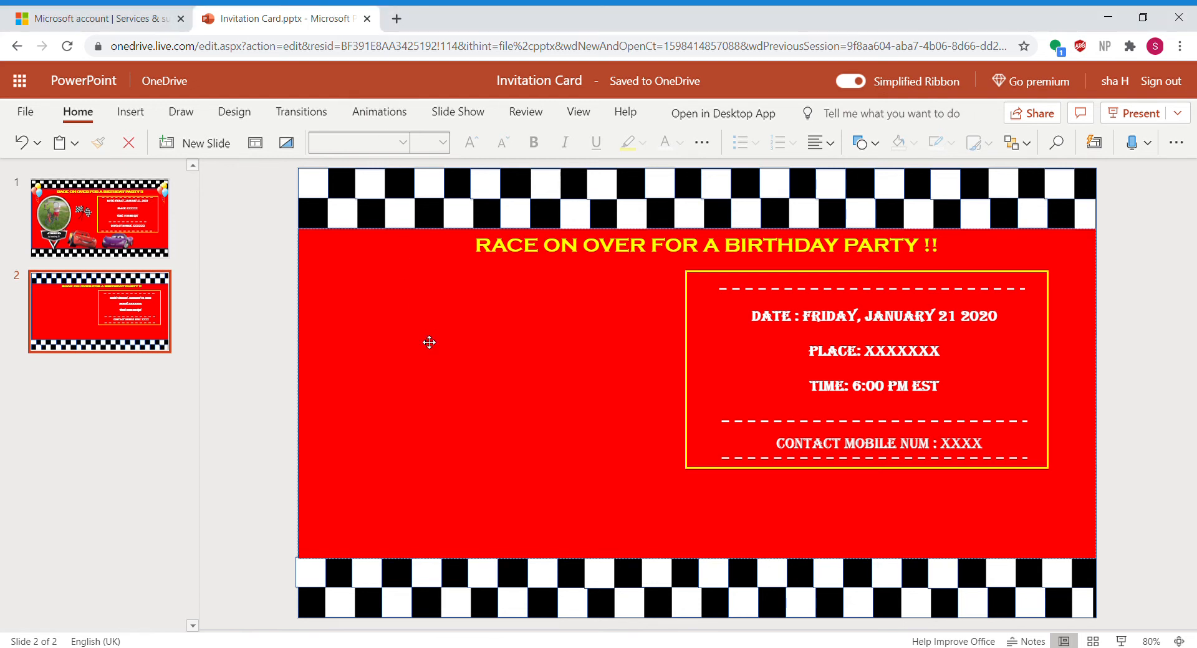
{"action": "key", "text": "ctrl+v"}
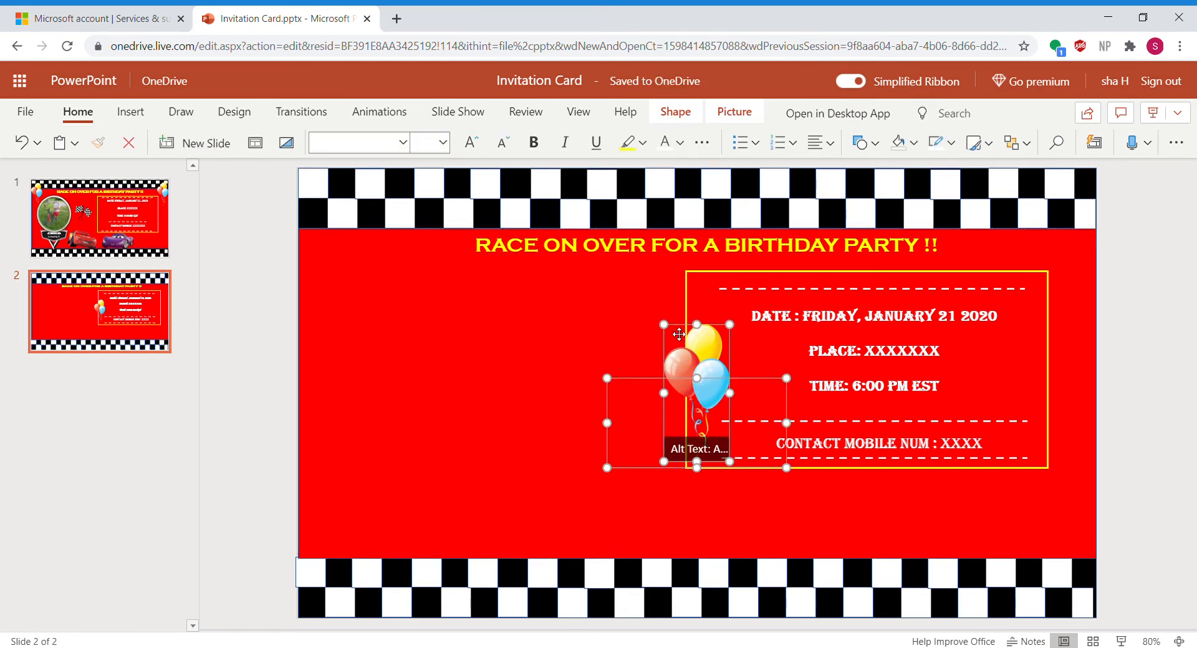
{"action": "left_click_drag", "start_coordinate": [679, 335], "coordinate": [320, 208]}
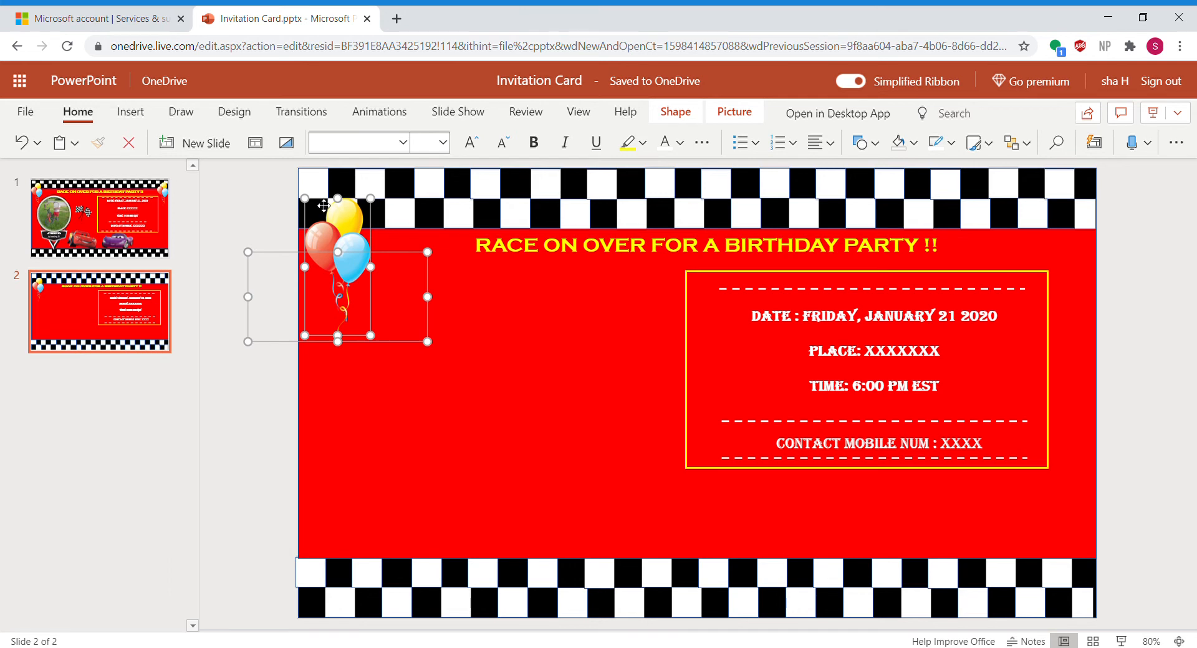
{"action": "key", "text": "Up"}
{"action": "key", "text": "Up"}
{"action": "key", "text": "Up"}
{"action": "key", "text": "Up"}
{"action": "key", "text": "Up"}
{"action": "key", "text": "Up"}
{"action": "key", "text": "Up"}
{"action": "key", "text": "Up"}
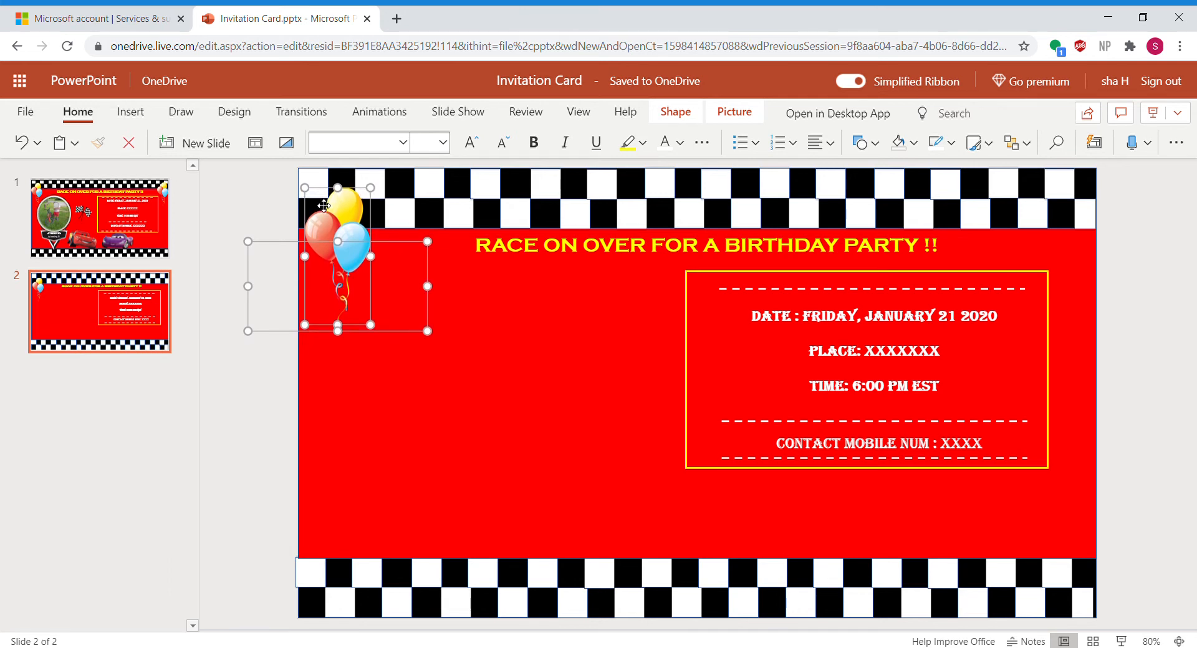
{"action": "left_click_drag", "start_coordinate": [323, 205], "coordinate": [333, 225]}
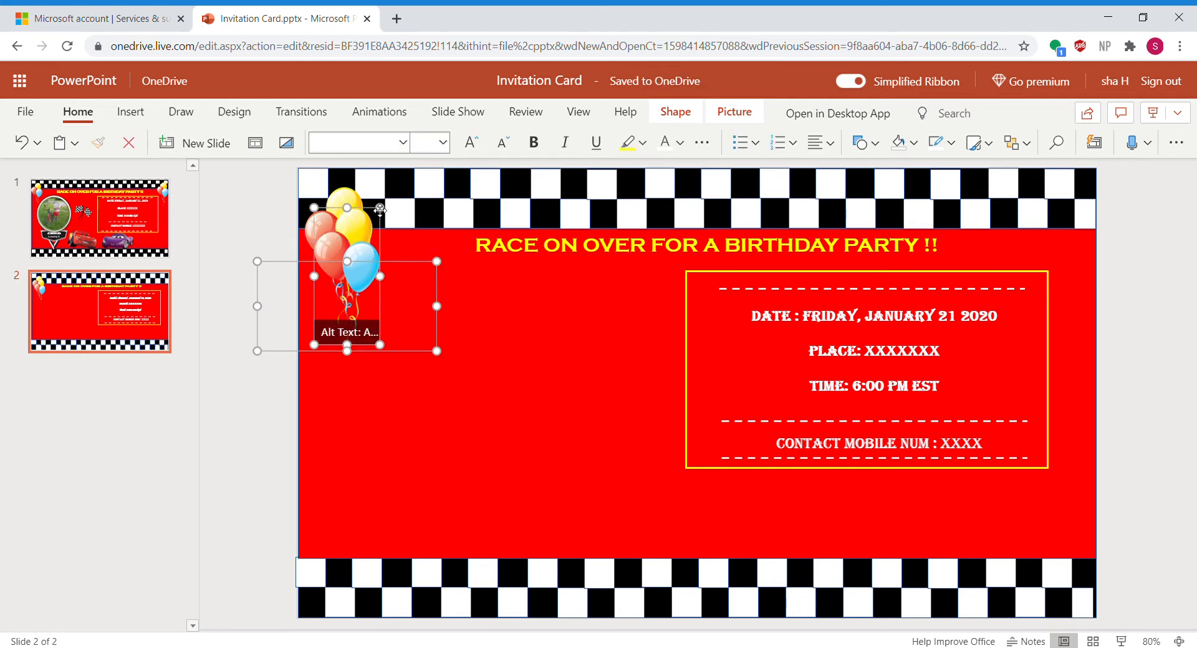
{"action": "left_click_drag", "start_coordinate": [382, 215], "coordinate": [1103, 192]}
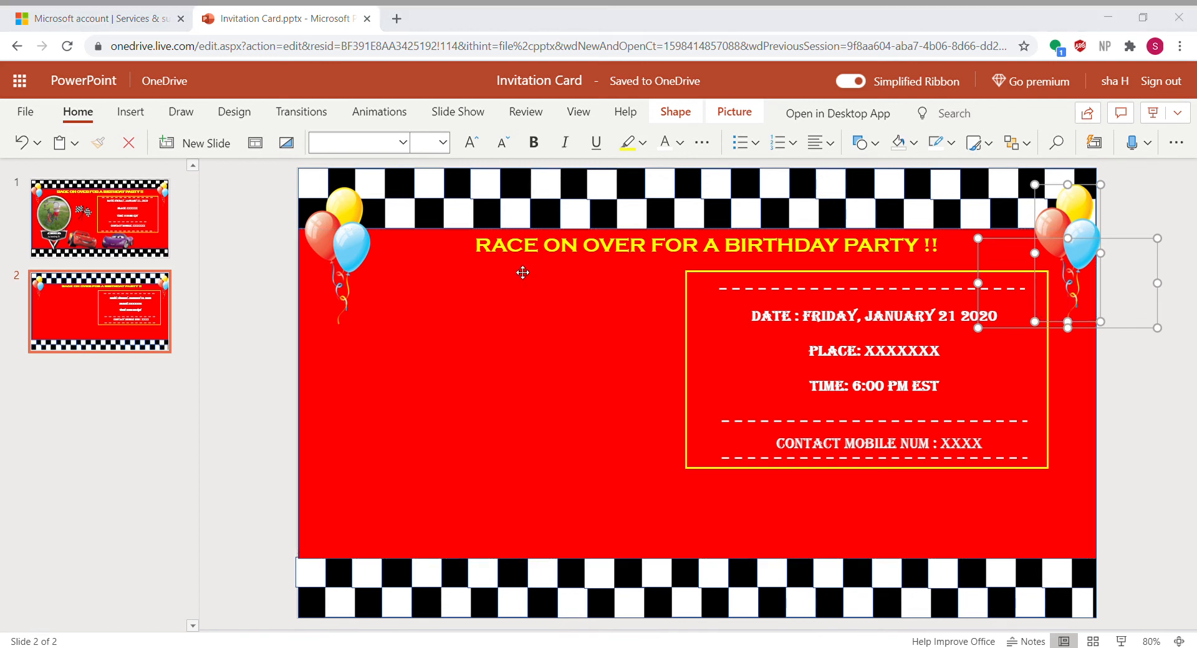
Paste the crossed checkered flags picture and place it just left of the yellow details frame.
{"action": "left_click", "coordinate": [588, 396]}
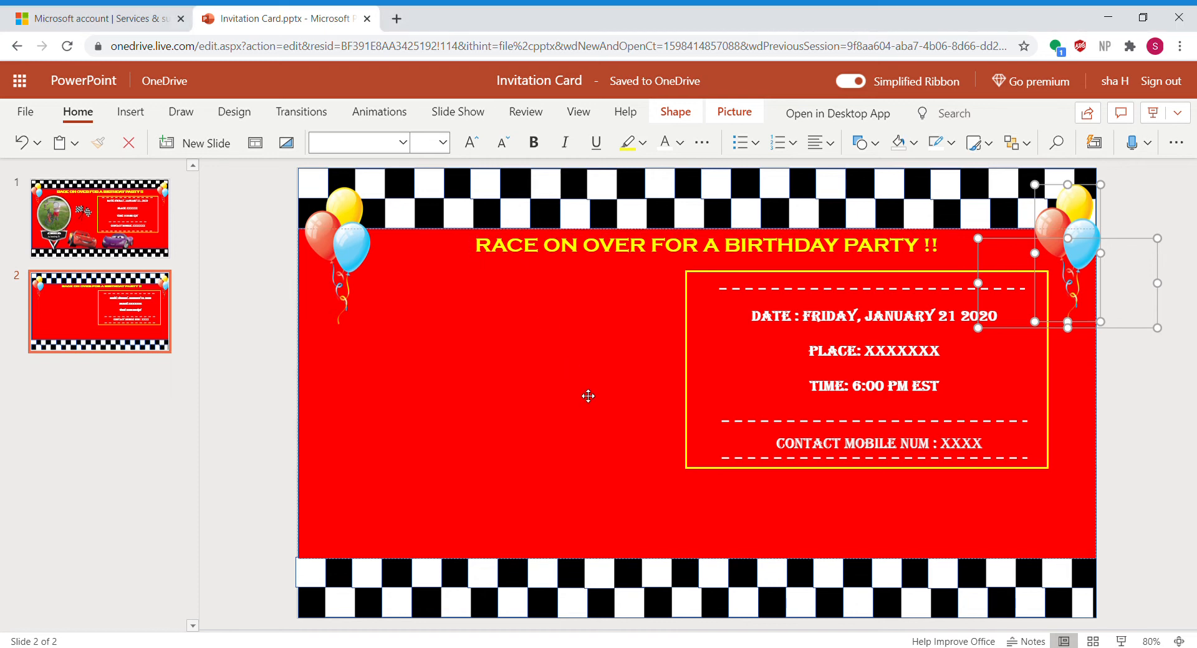
{"action": "key", "text": "ctrl+v"}
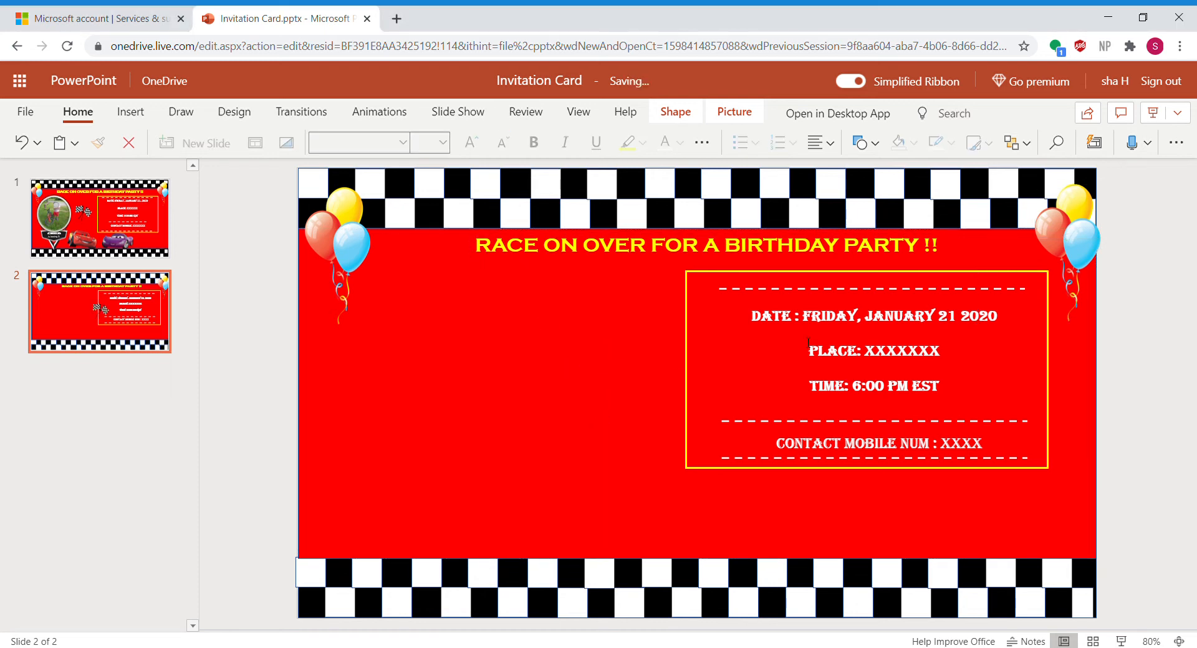
{"action": "left_click_drag", "start_coordinate": [672, 340], "coordinate": [591, 314]}
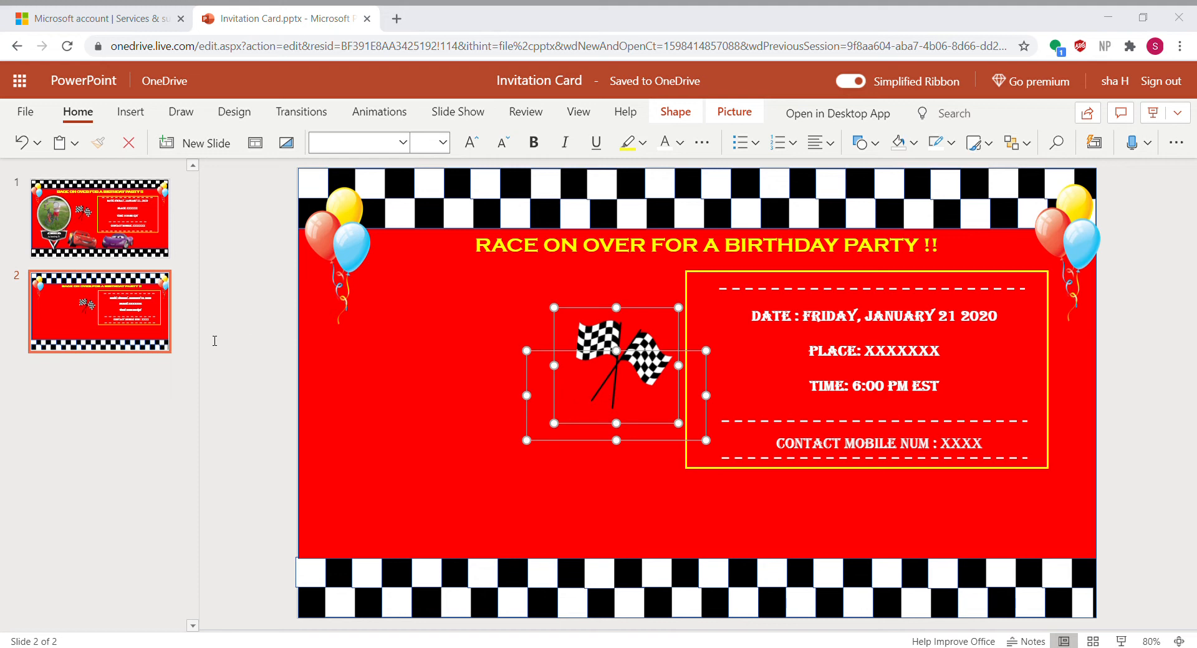
{"action": "left_click", "coordinate": [200, 170]}
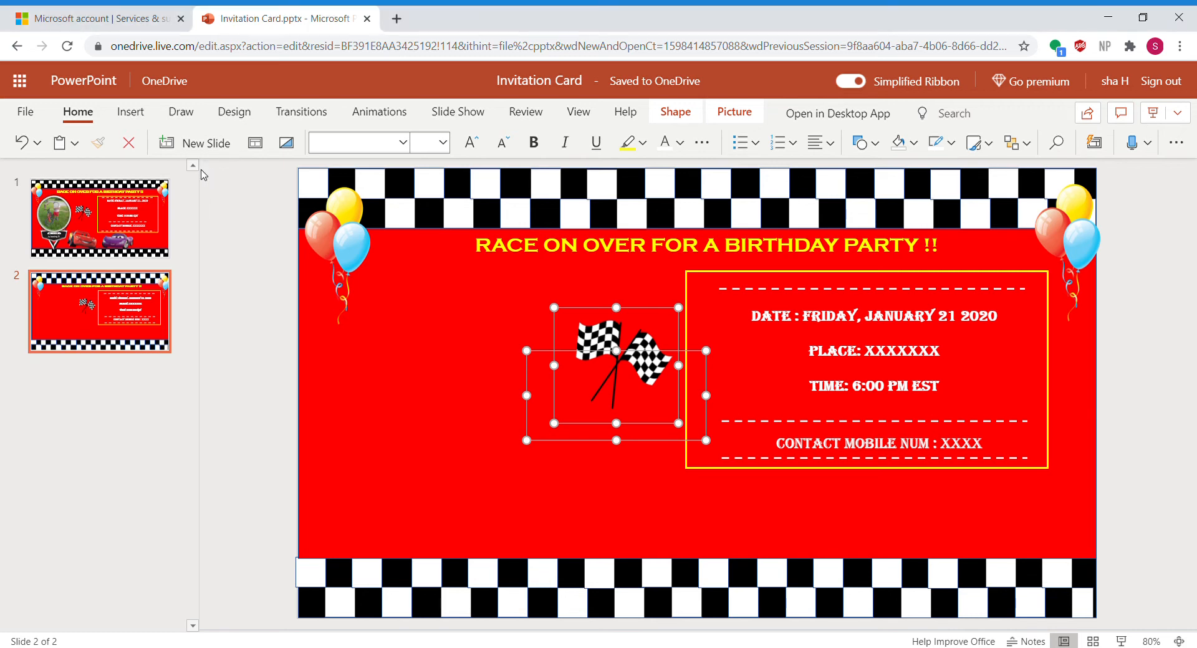
{"action": "key", "text": "ctrl+v"}
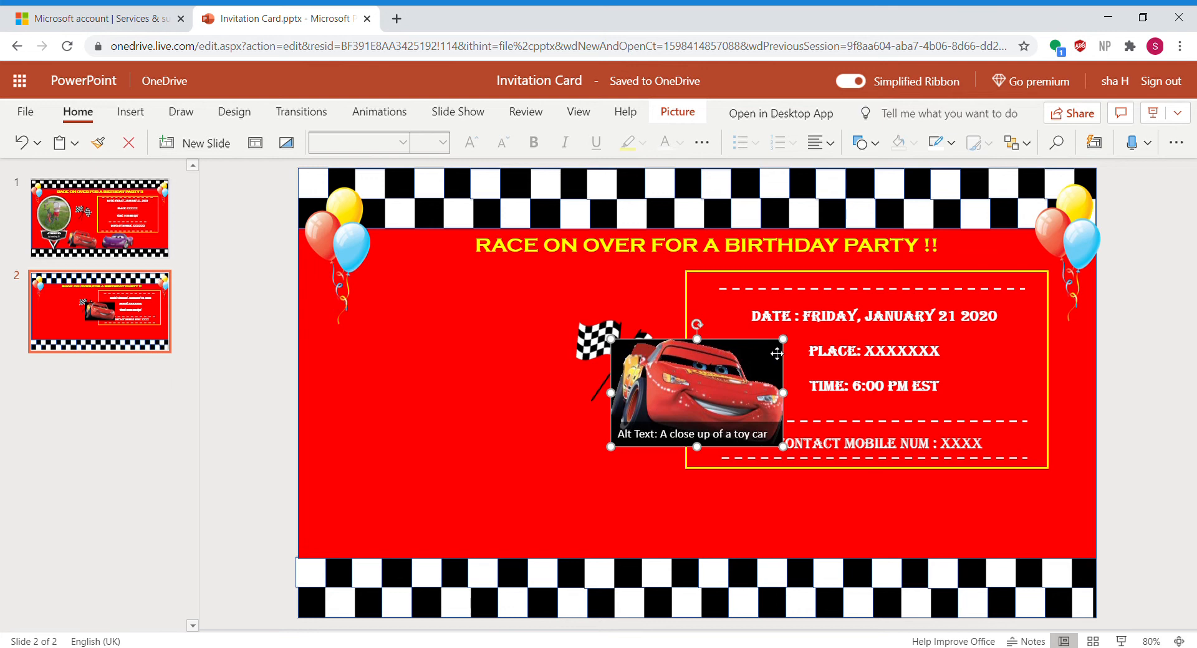
{"action": "left_click_drag", "start_coordinate": [770, 352], "coordinate": [667, 470]}
{"action": "key", "text": "Delete"}
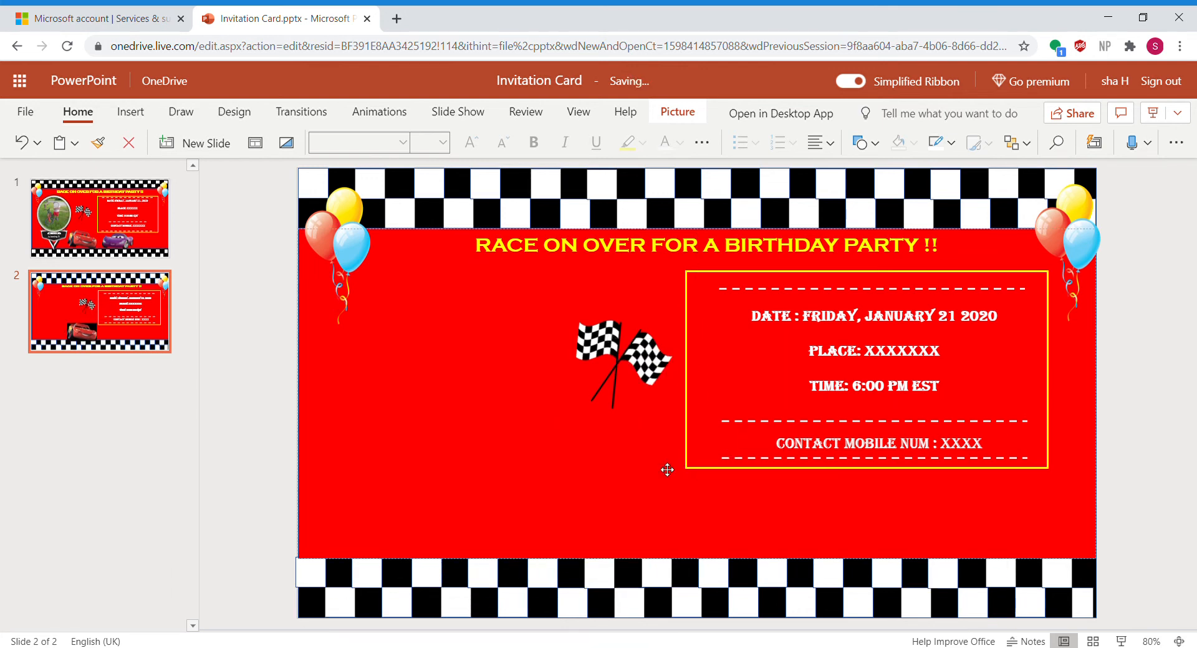
{"action": "left_click", "coordinate": [235, 178]}
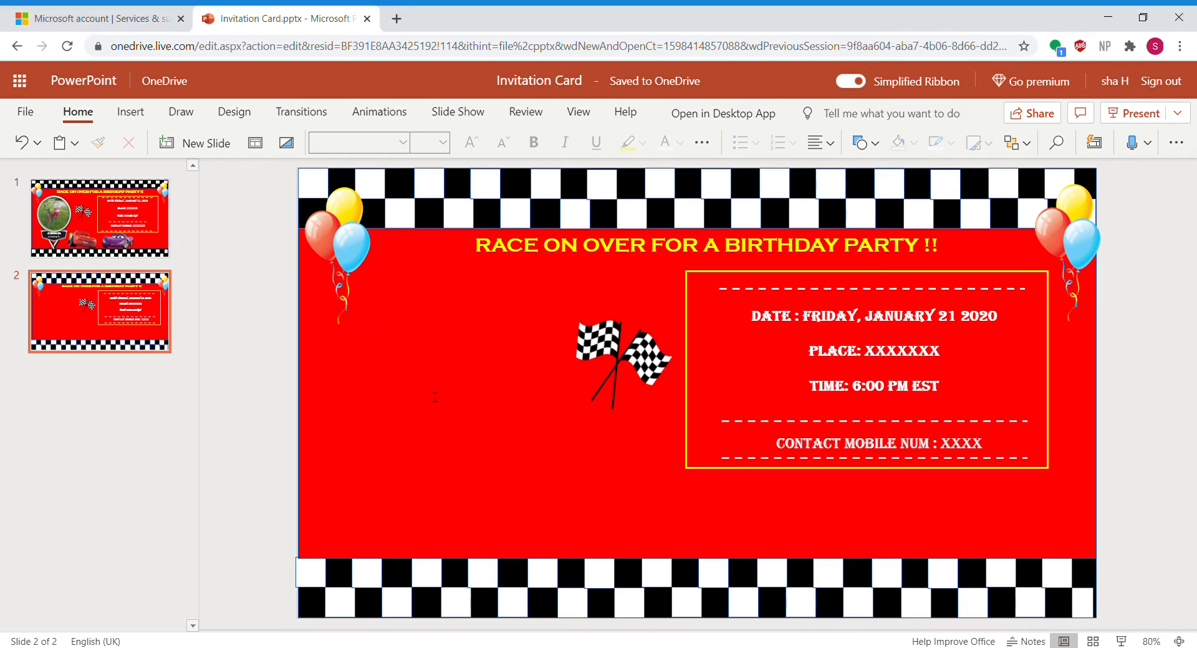
Paste the red and purple car pictures without backgrounds and place them side by side just above the lower checkerboard band.
{"action": "key", "text": "ctrl+z"}
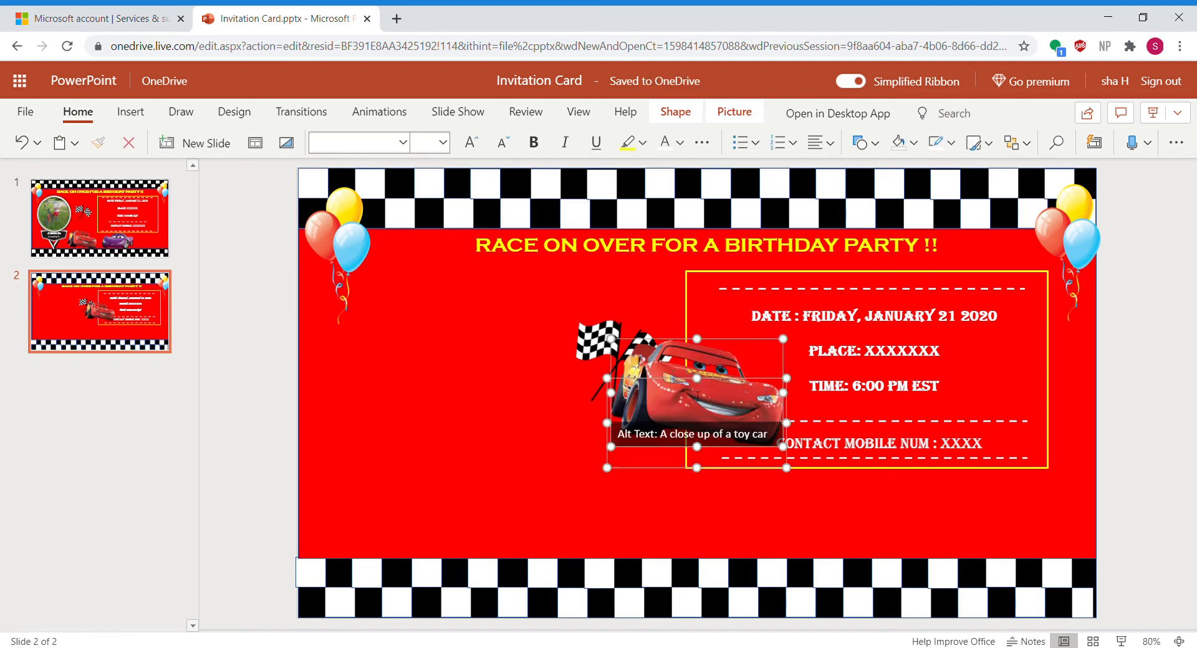
{"action": "left_click_drag", "start_coordinate": [716, 346], "coordinate": [644, 457]}
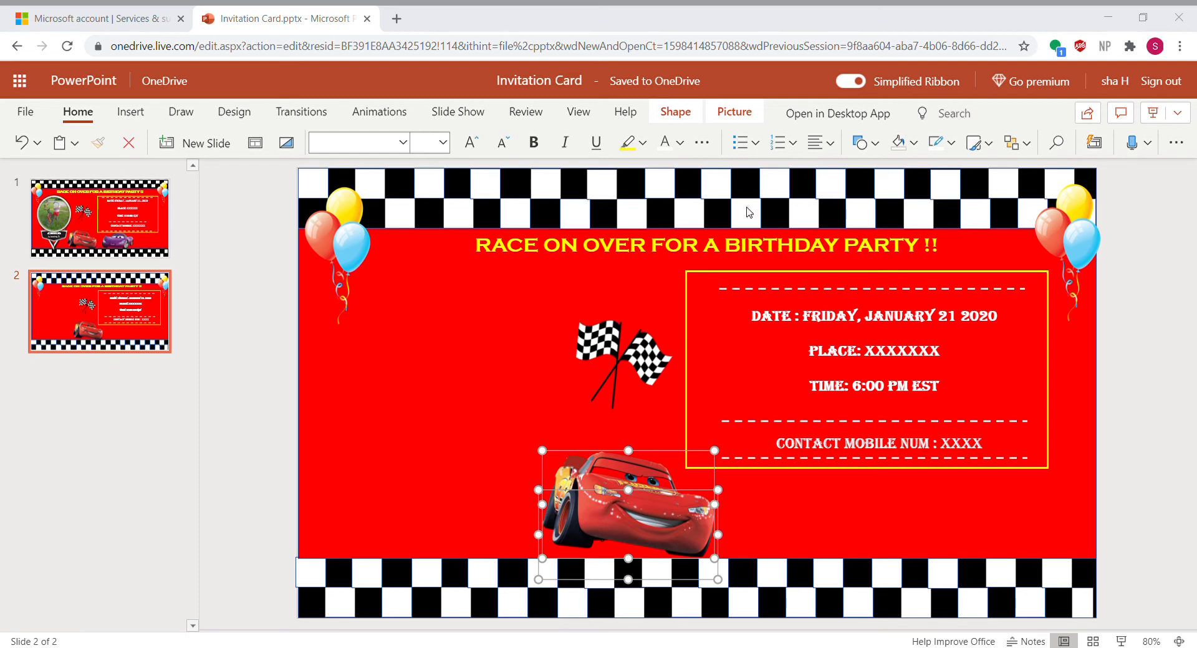
{"action": "key", "text": "ctrl+v"}
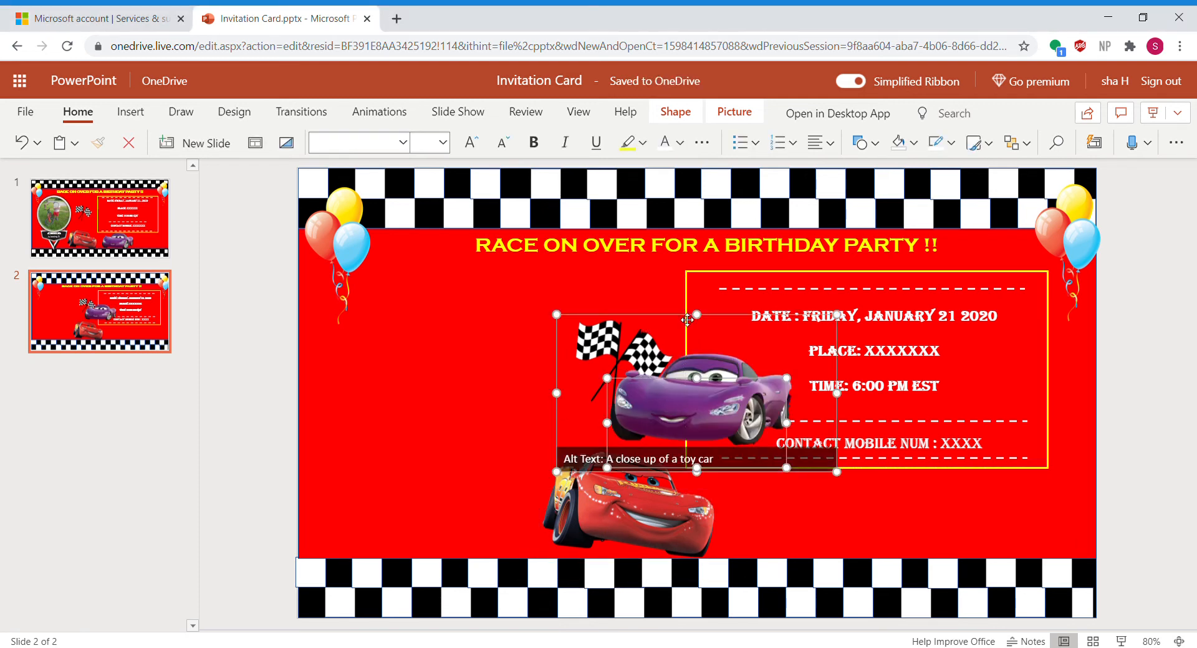
{"action": "left_click_drag", "start_coordinate": [687, 320], "coordinate": [831, 438]}
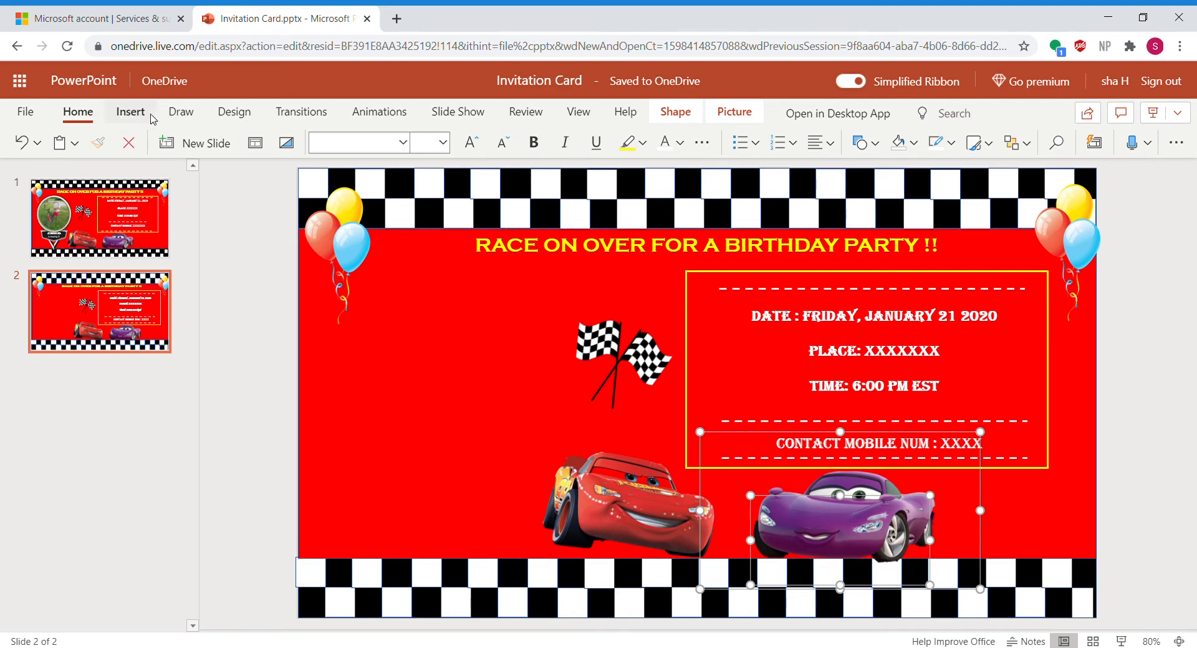
Insert an oval in the empty red area left of the flags and resize it to about 2.45" wide by 2.91" high.
{"action": "left_click", "coordinate": [127, 114]}
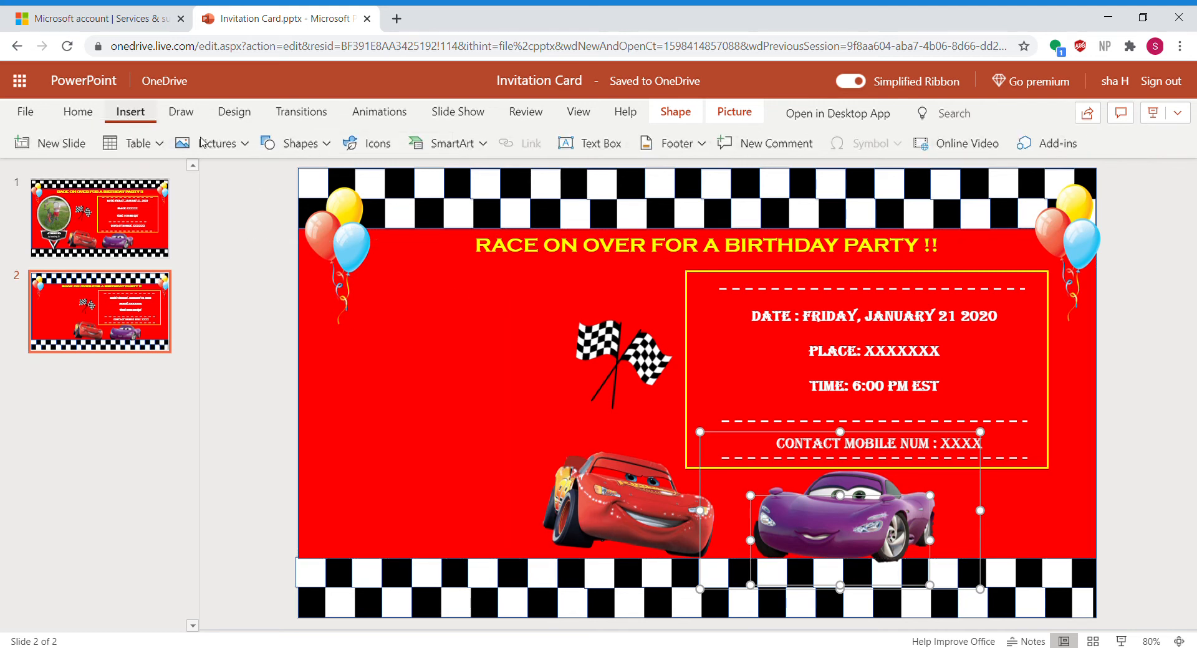
{"action": "left_click", "coordinate": [323, 147]}
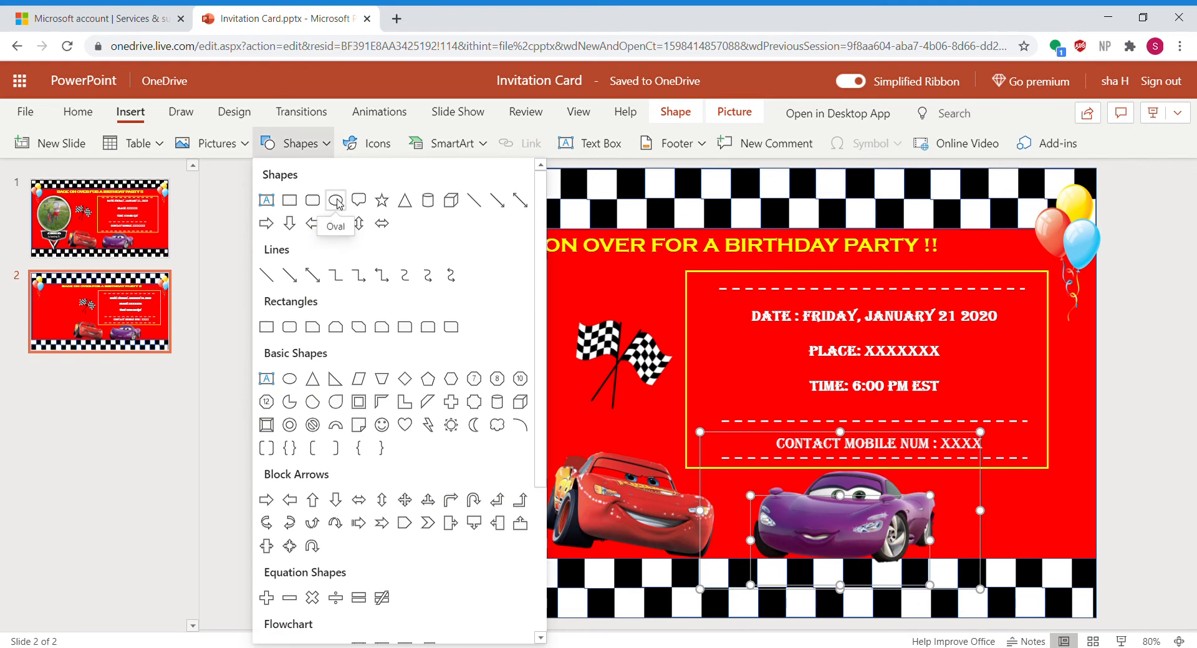
{"action": "left_click", "coordinate": [337, 204]}
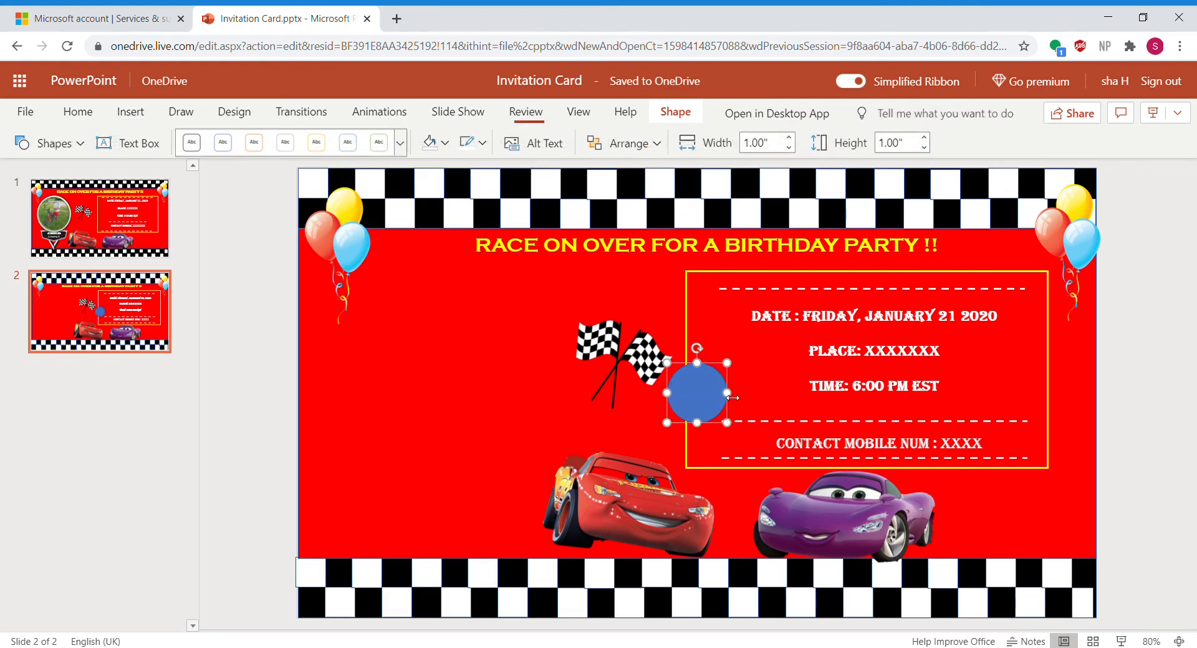
{"action": "left_click_drag", "start_coordinate": [715, 383], "coordinate": [410, 299]}
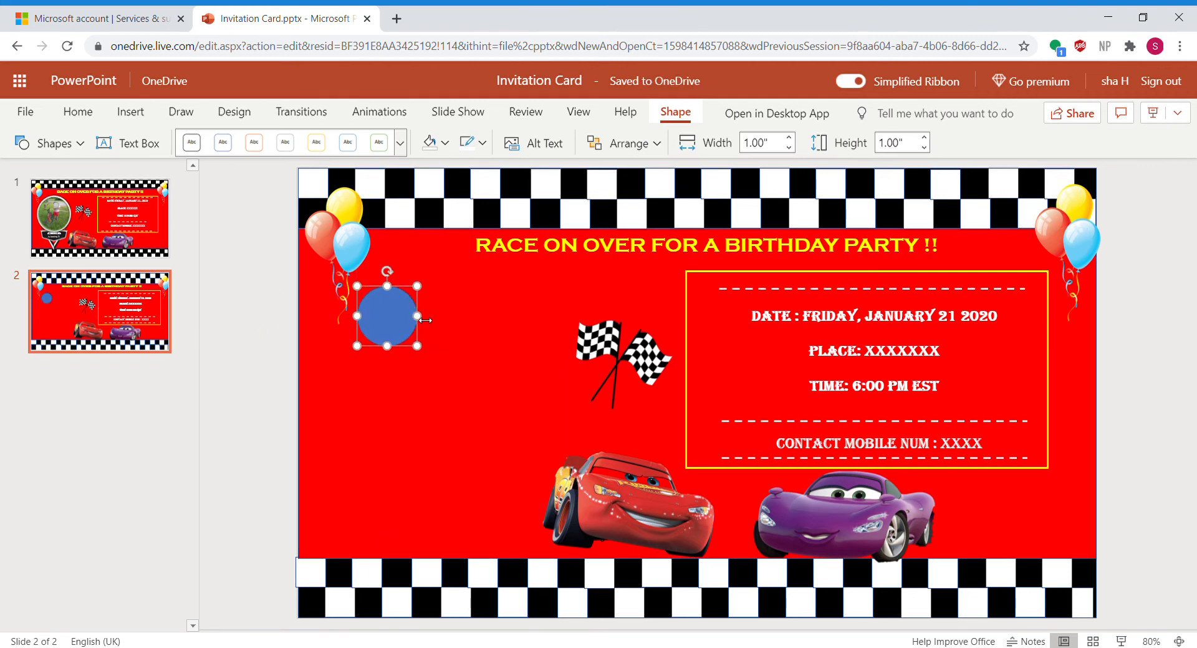
{"action": "left_click_drag", "start_coordinate": [389, 353], "coordinate": [390, 450]}
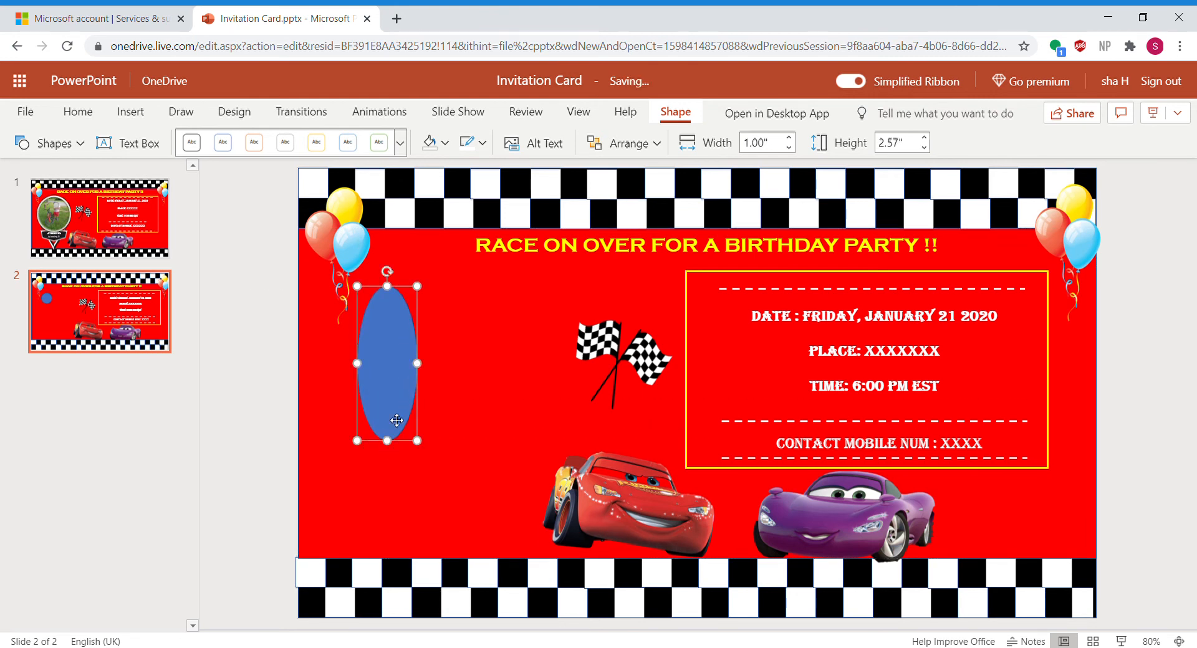
{"action": "left_click_drag", "start_coordinate": [418, 365], "coordinate": [501, 363]}
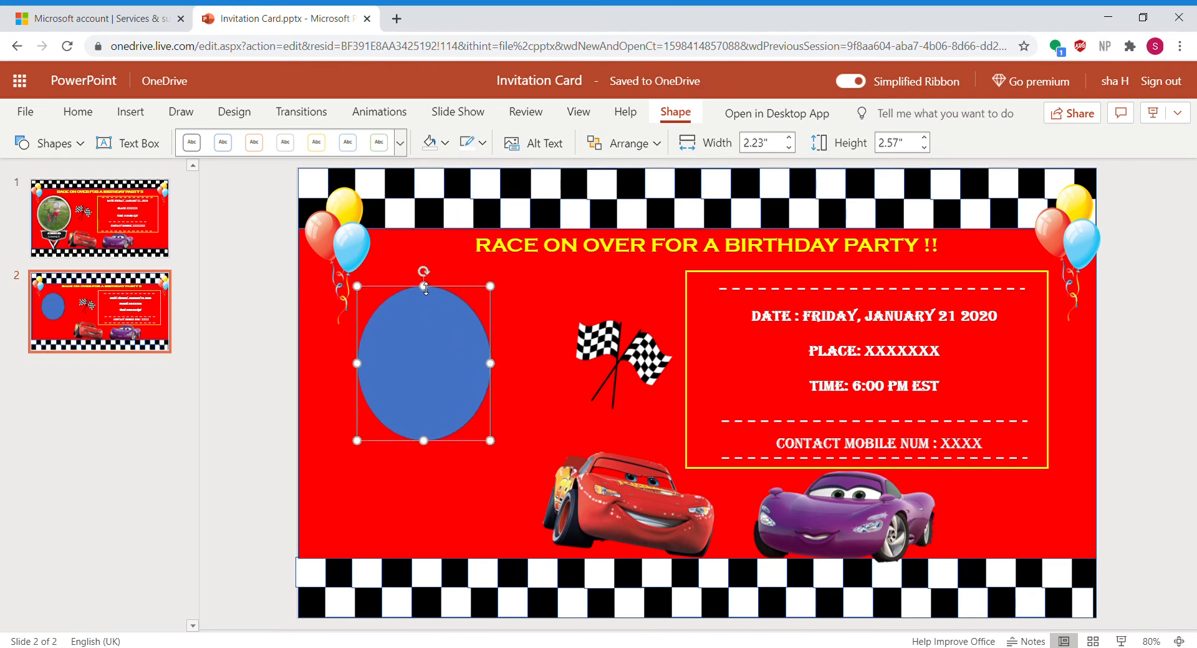
{"action": "left_click_drag", "start_coordinate": [426, 288], "coordinate": [425, 267]}
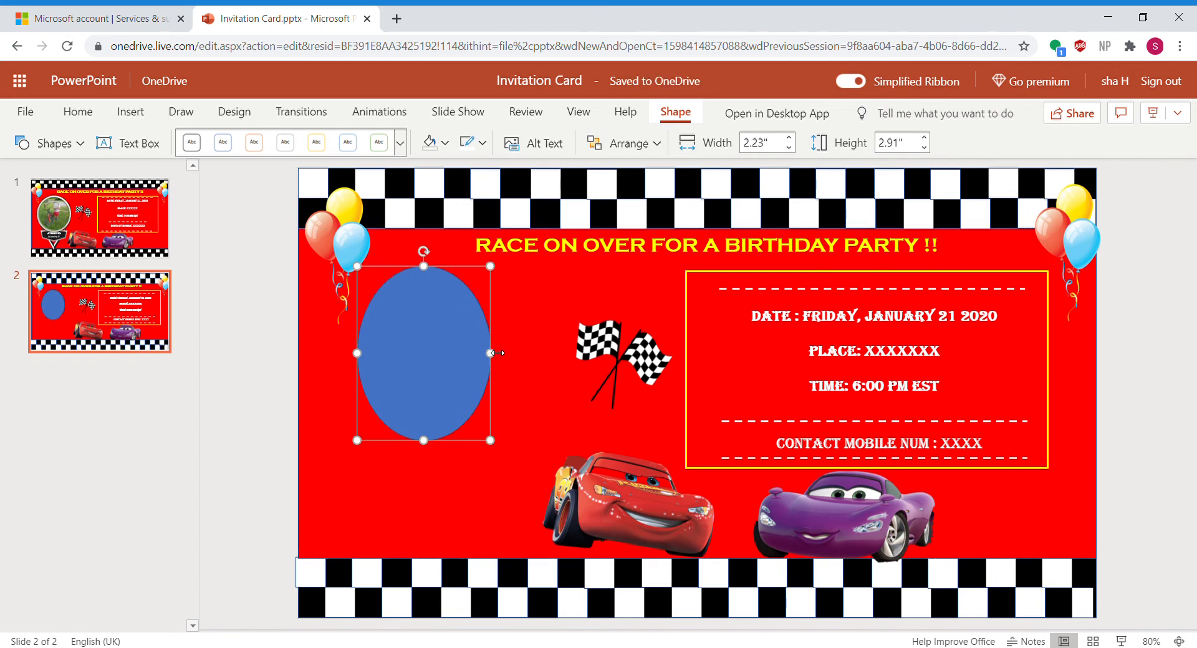
{"action": "left_click_drag", "start_coordinate": [490, 353], "coordinate": [504, 354]}
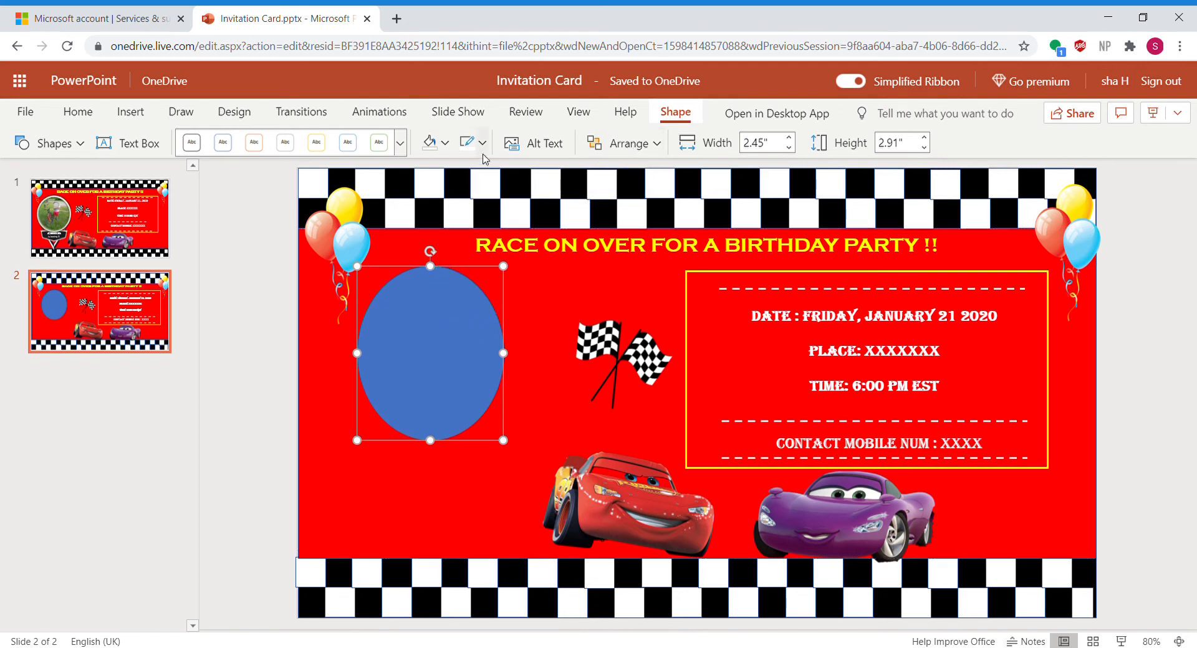
Remove the oval's fill and change its outline colour to the light grey theme colour.
{"action": "left_click", "coordinate": [446, 140]}
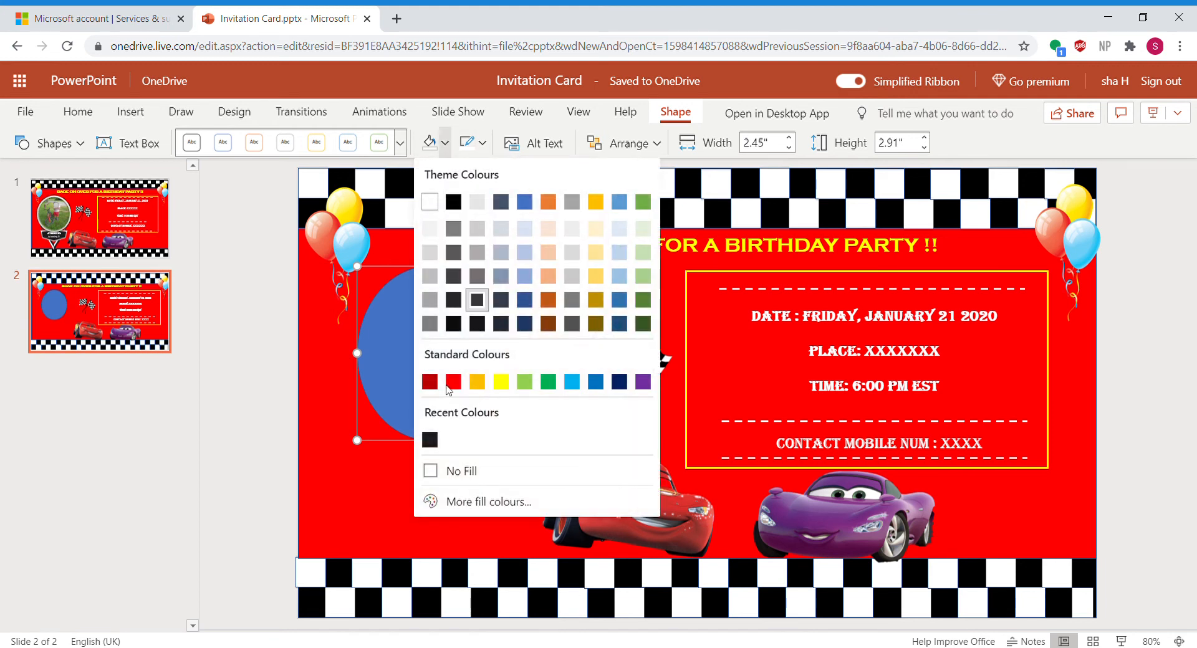
{"action": "left_click", "coordinate": [454, 473]}
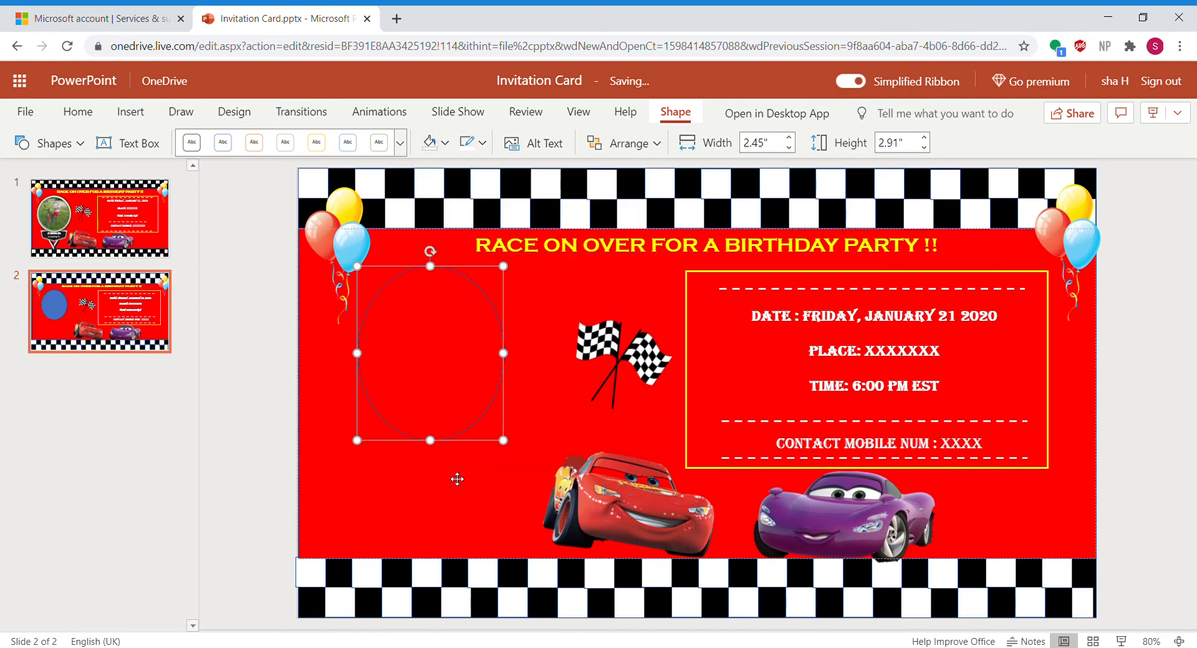
{"action": "left_click", "coordinate": [484, 144]}
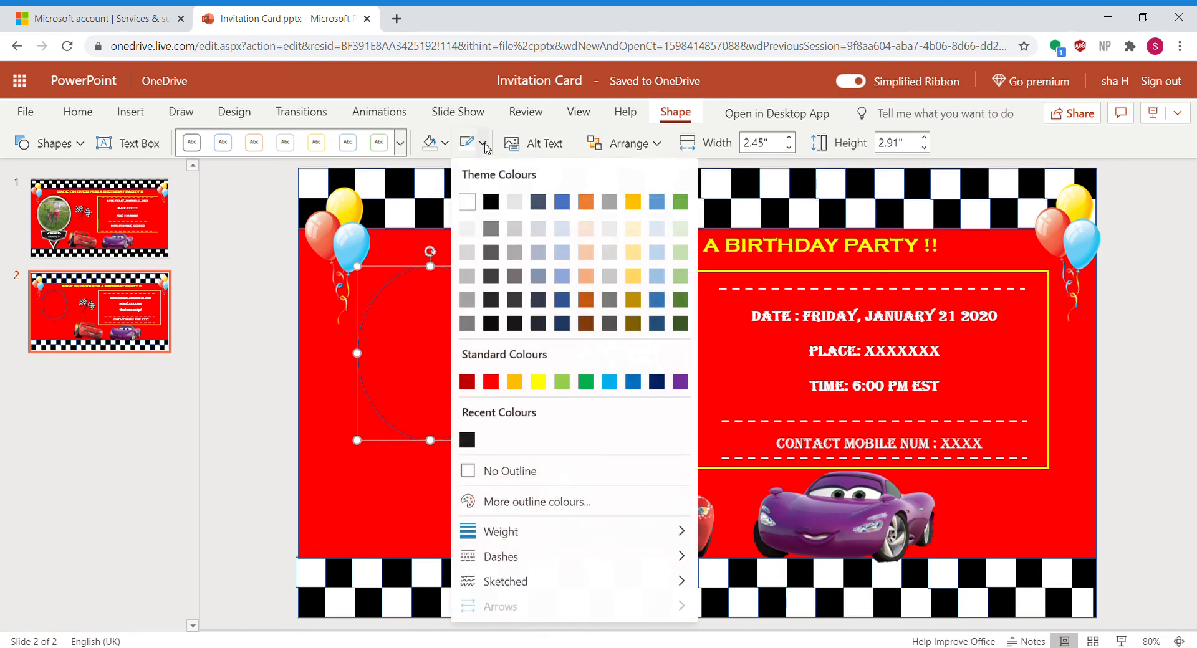
{"action": "left_click", "coordinate": [467, 202]}
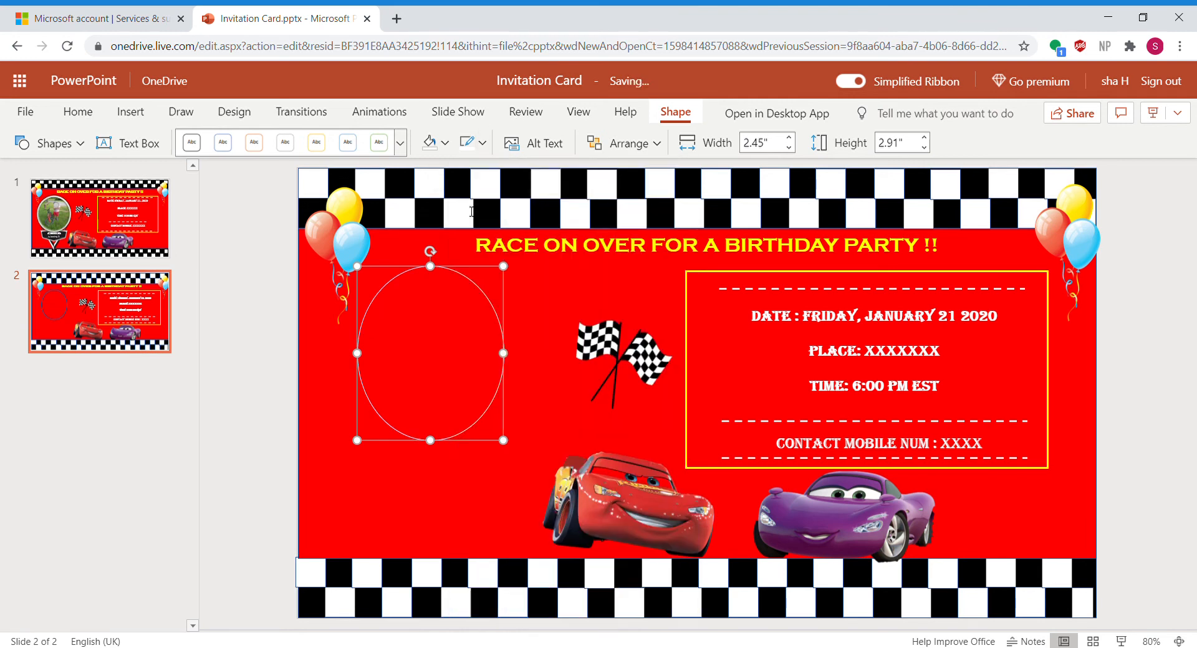
{"action": "left_click", "coordinate": [483, 148]}
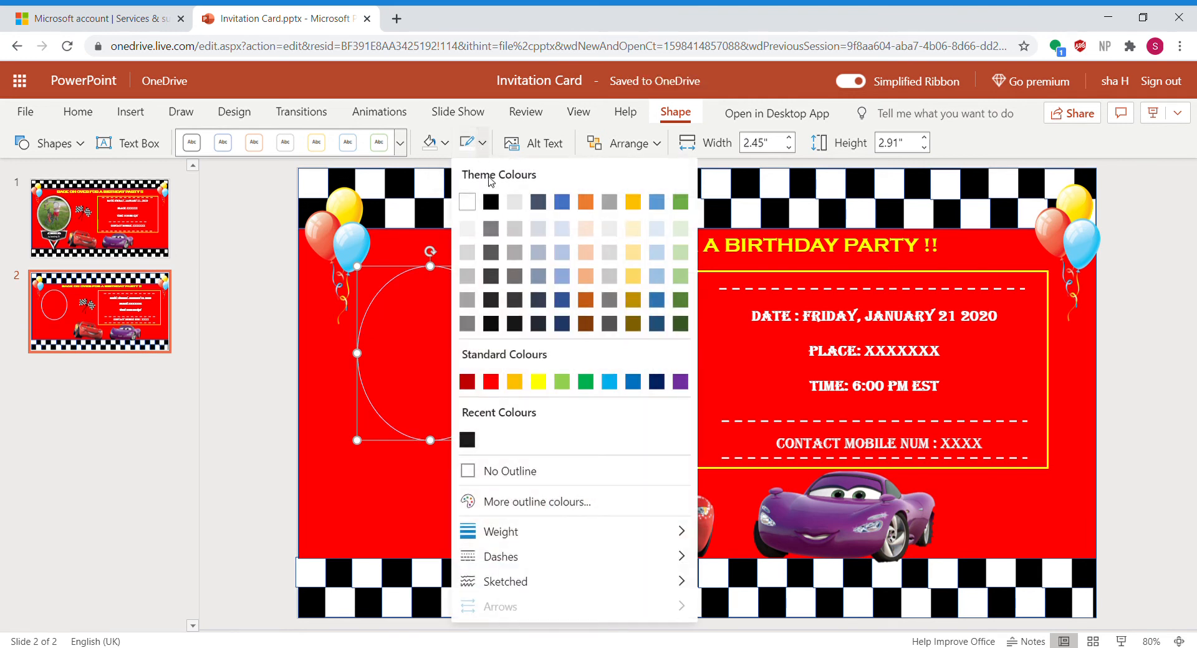
{"action": "left_click", "coordinate": [515, 206]}
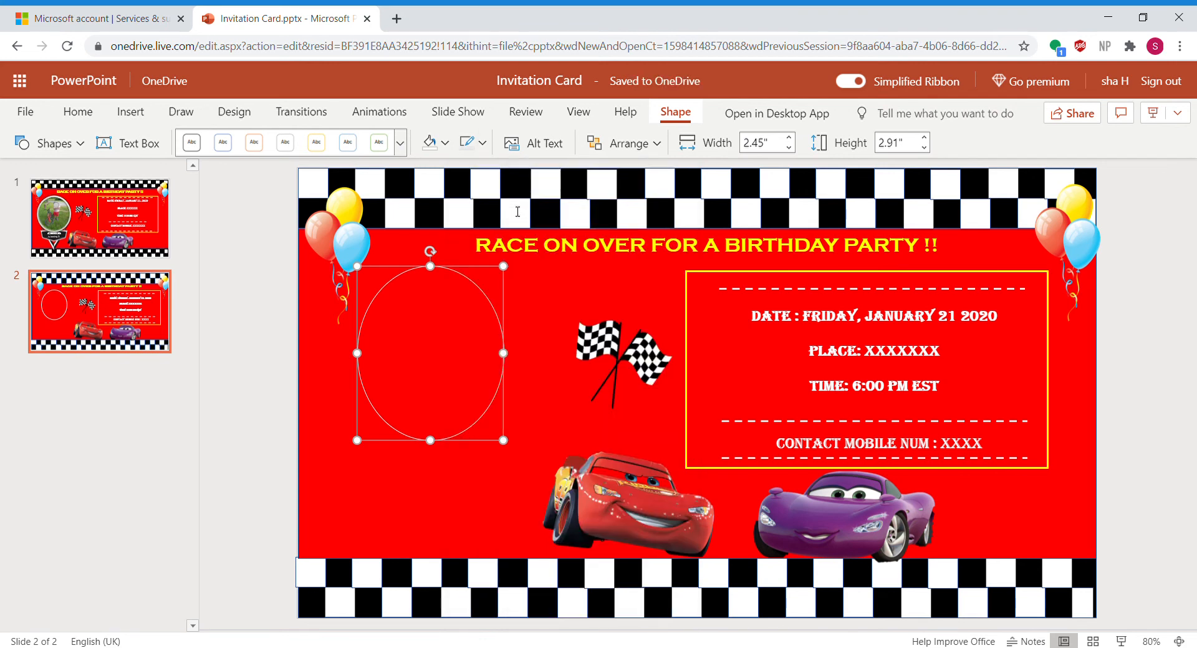
Thicken the oval's outline to a weight of 4½ pt.
{"action": "left_click", "coordinate": [482, 148]}
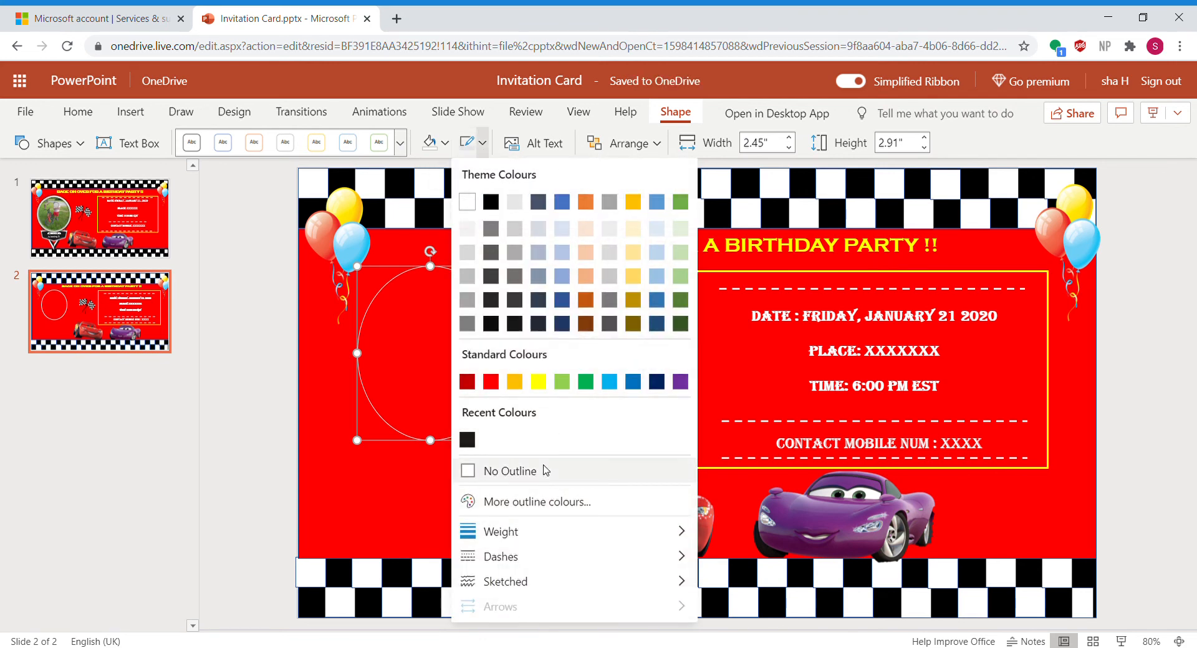
{"action": "mouse_move", "coordinate": [599, 530]}
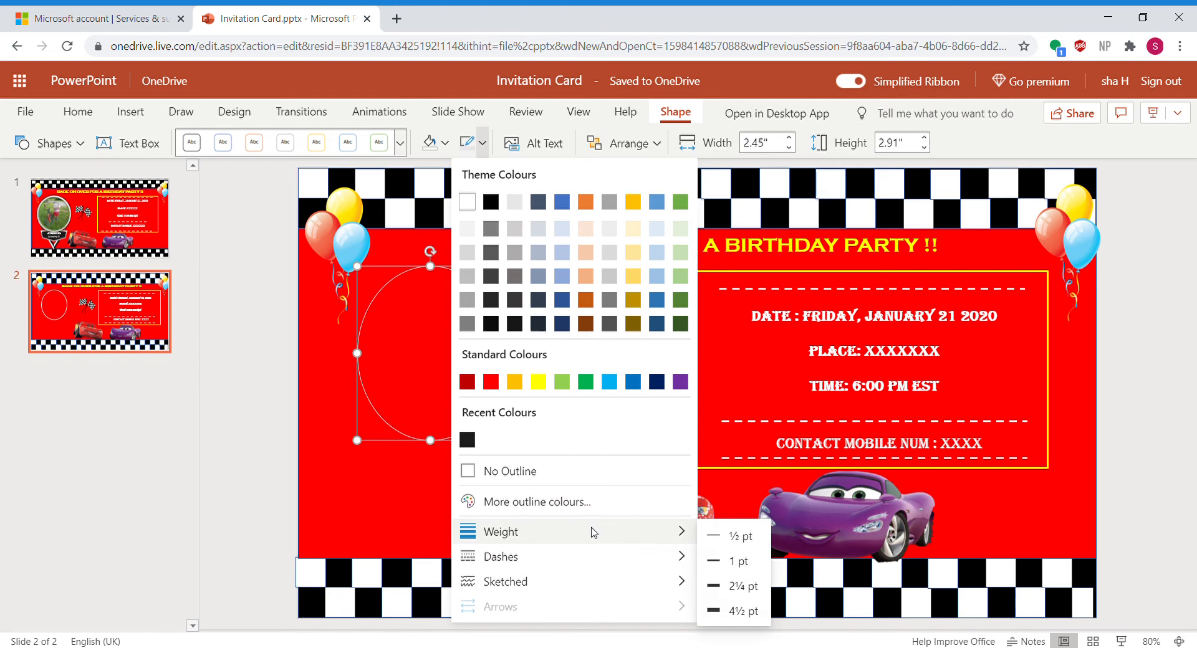
{"action": "left_click", "coordinate": [739, 587]}
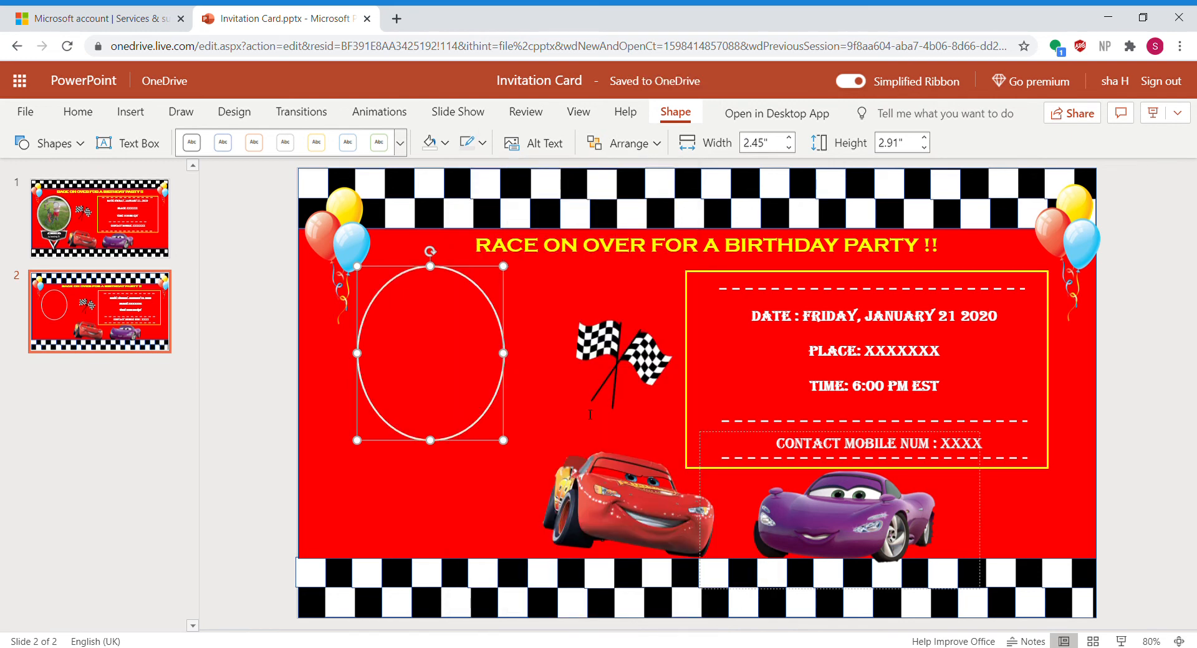
{"action": "left_click", "coordinate": [484, 145]}
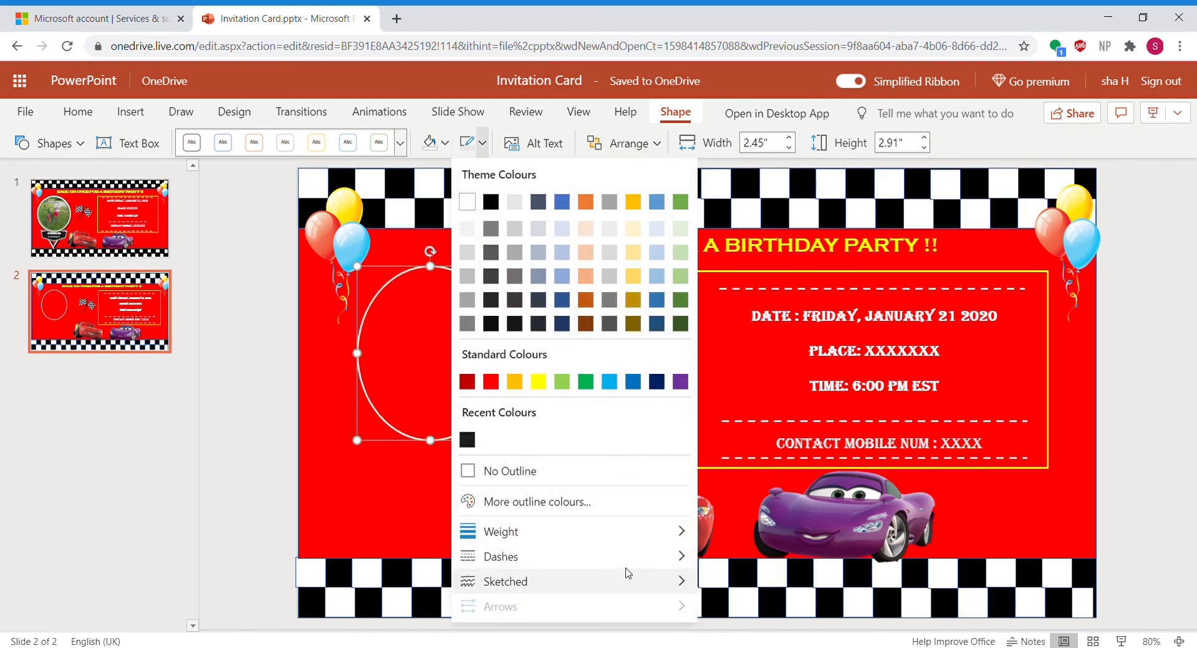
{"action": "mouse_move", "coordinate": [633, 532]}
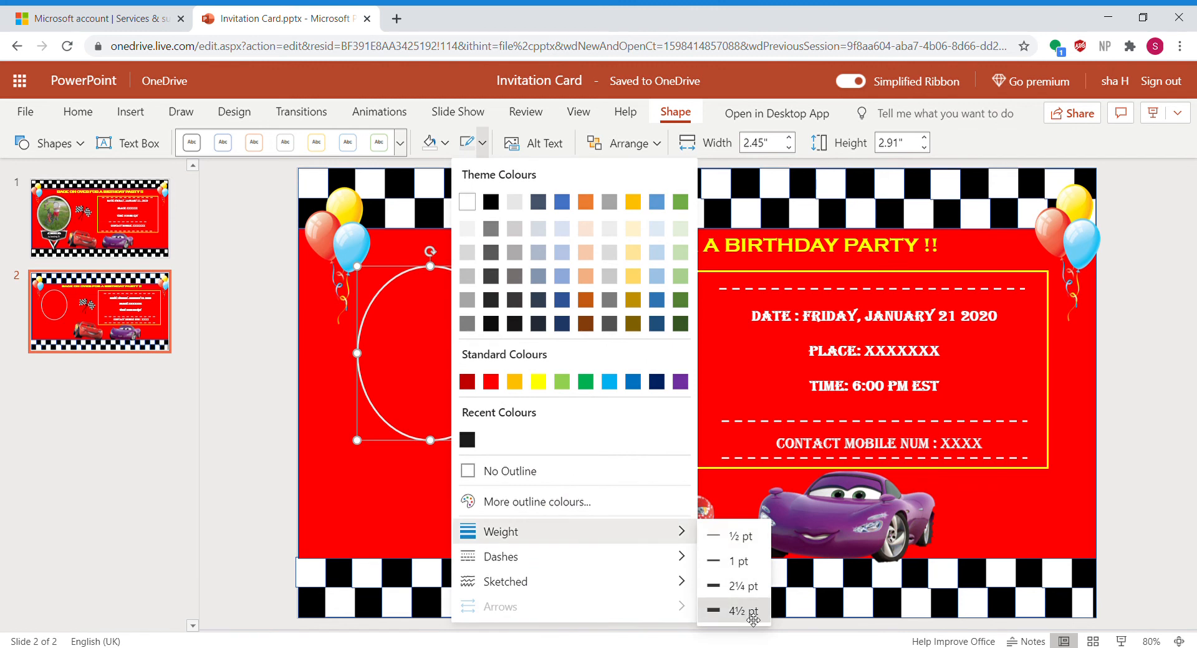
{"action": "left_click", "coordinate": [742, 611]}
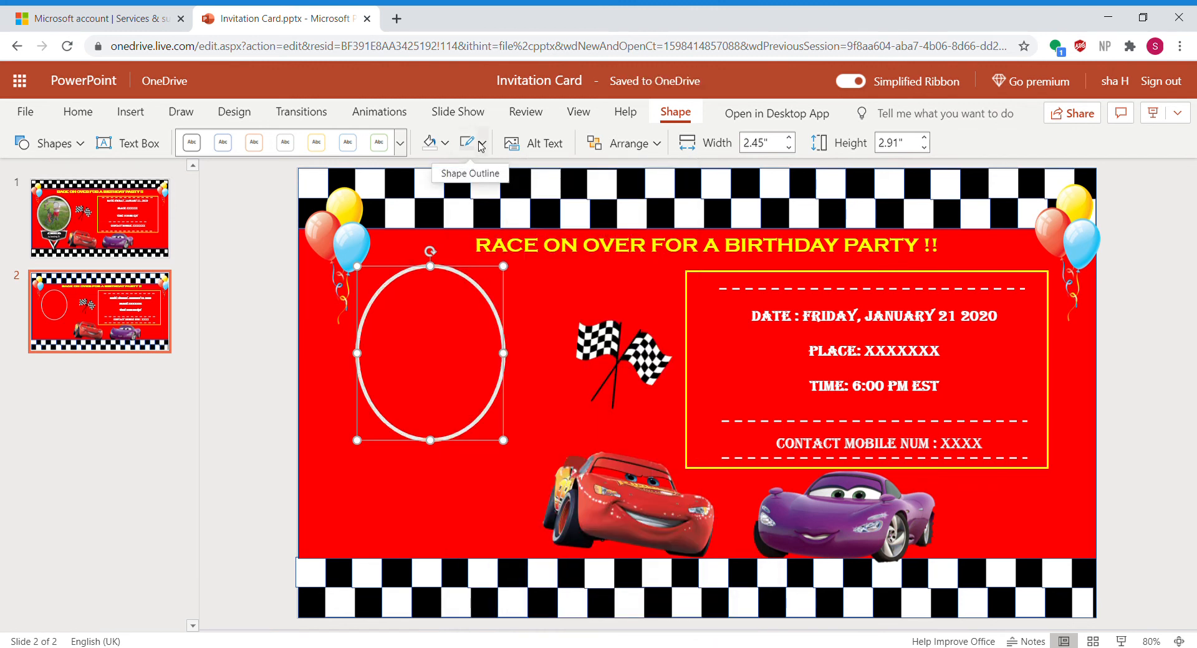
{"action": "left_click", "coordinate": [481, 145]}
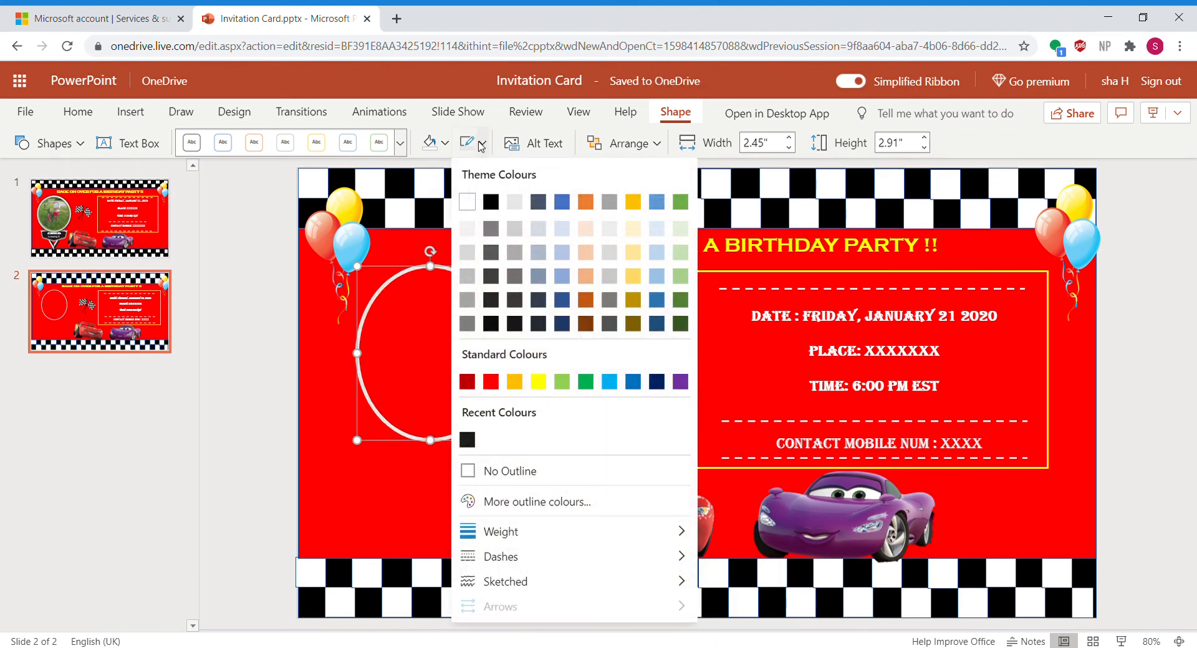
{"action": "left_click", "coordinate": [279, 409]}
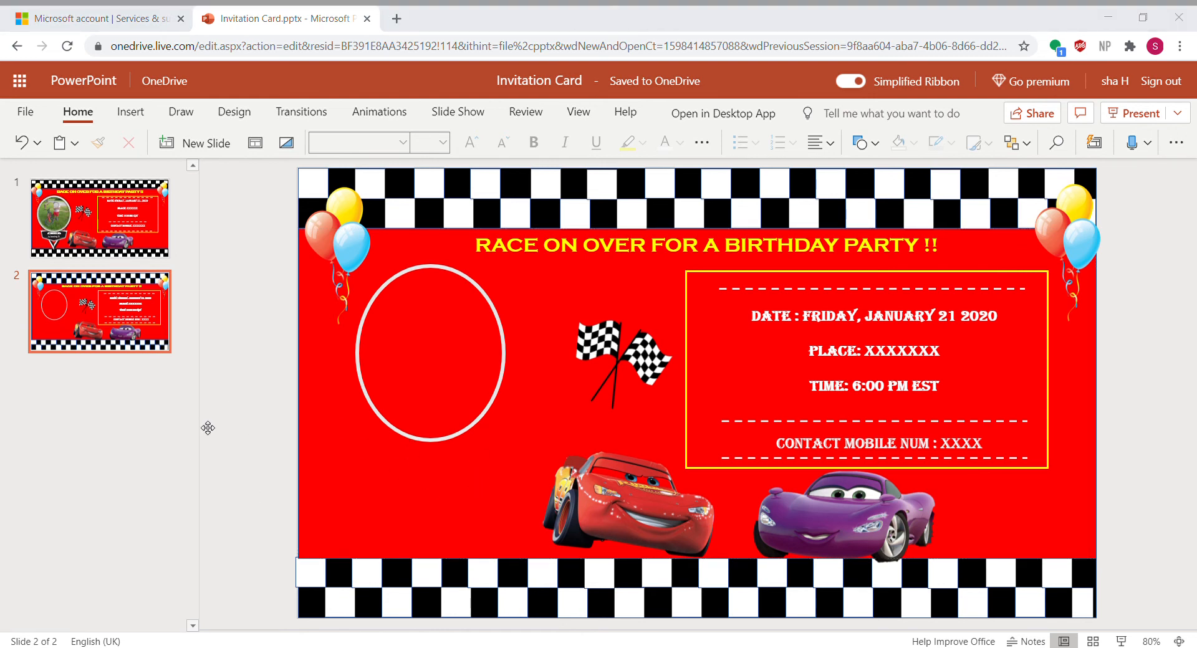
Paste the Cars logo with its text box, place it over the oval's lower edge, and narrow it to about the oval's width.
{"action": "left_click", "coordinate": [258, 519]}
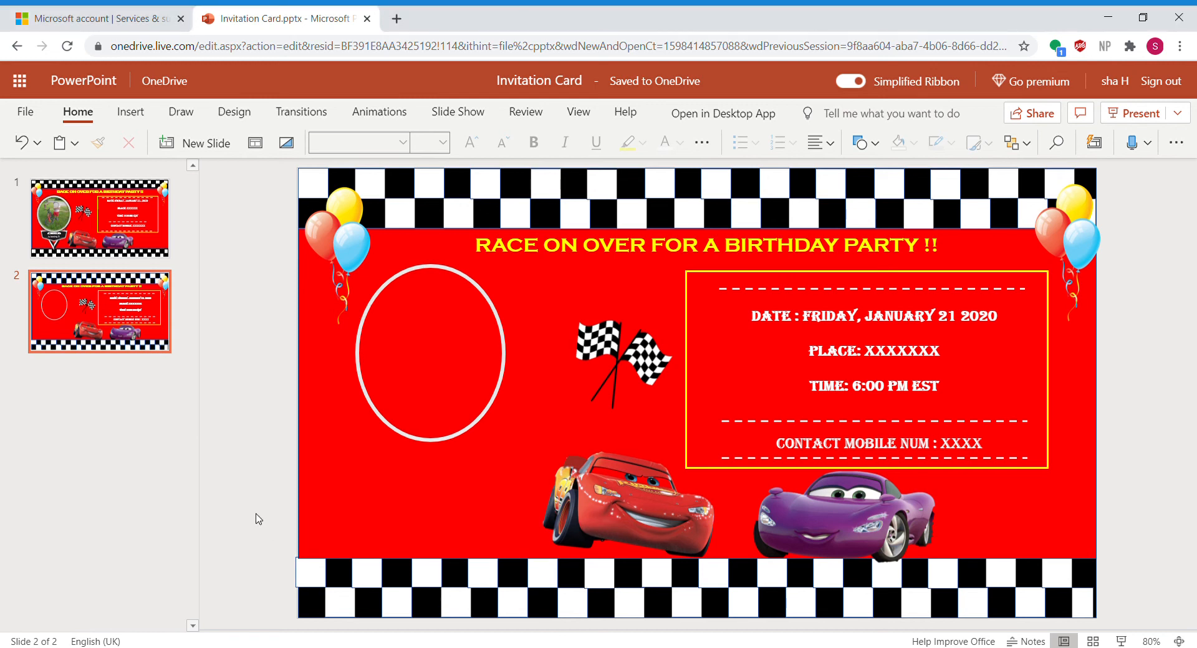
{"action": "key", "text": "ctrl+v"}
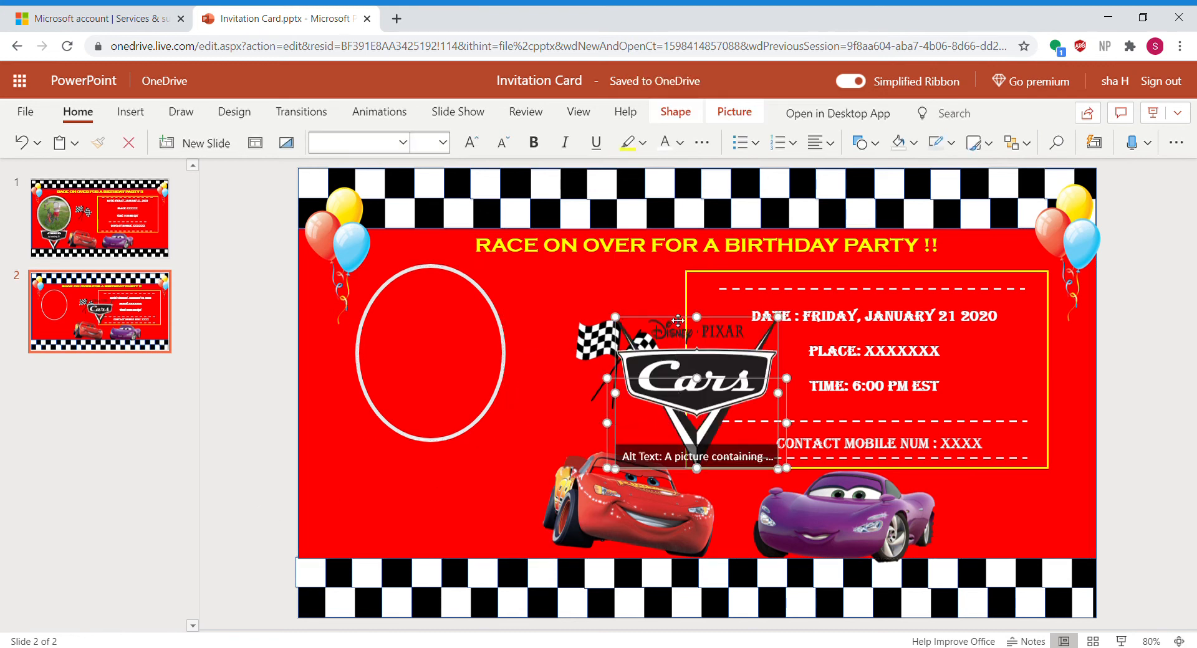
{"action": "left_click_drag", "start_coordinate": [681, 321], "coordinate": [417, 409]}
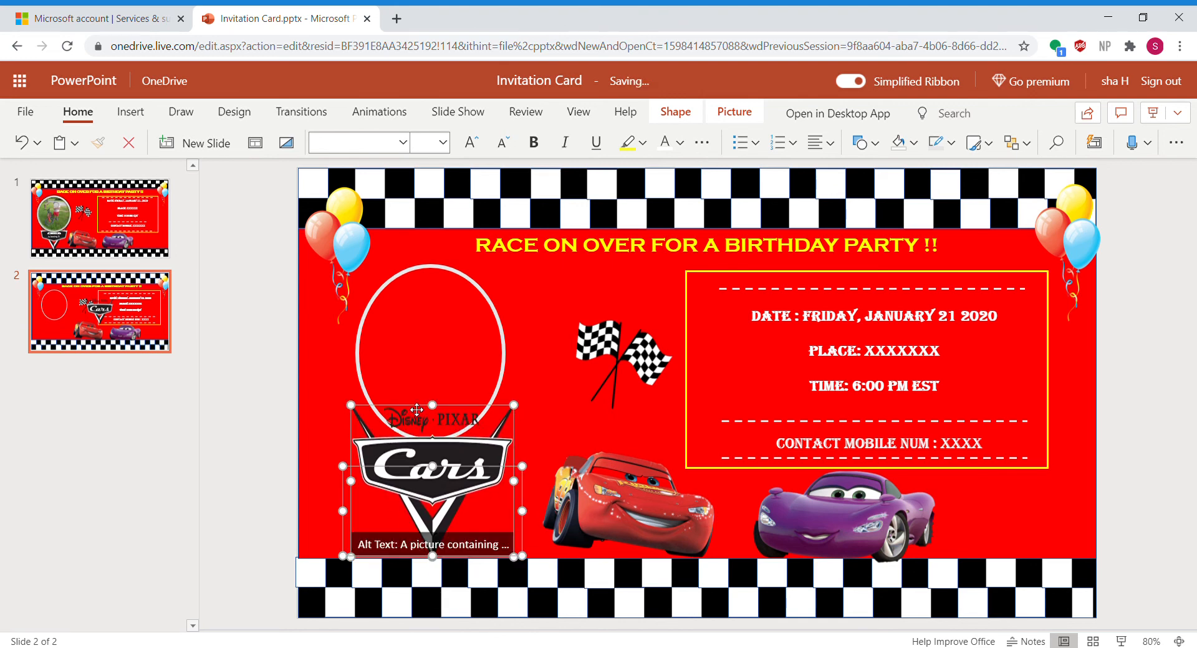
{"action": "left_click_drag", "start_coordinate": [523, 481], "coordinate": [506, 481]}
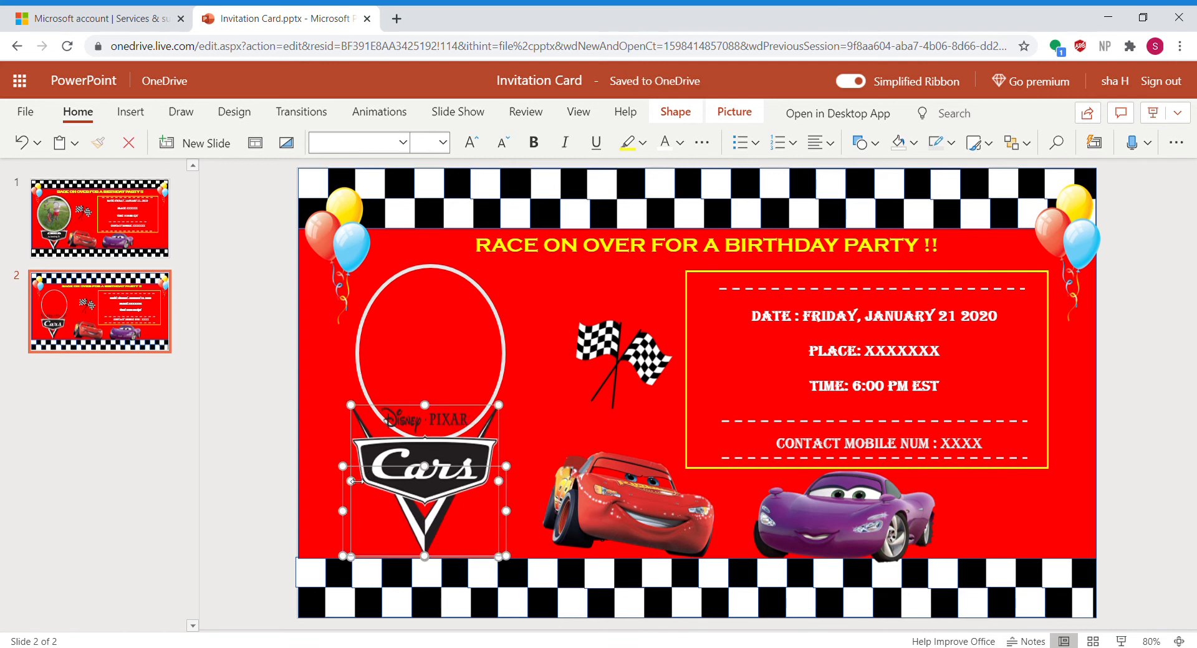
{"action": "mouse_move", "coordinate": [354, 481]}
{"action": "left_mouse_down"}
{"action": "mouse_move", "coordinate": [368, 481]}
{"action": "mouse_move", "coordinate": [355, 482]}
{"action": "left_mouse_up"}
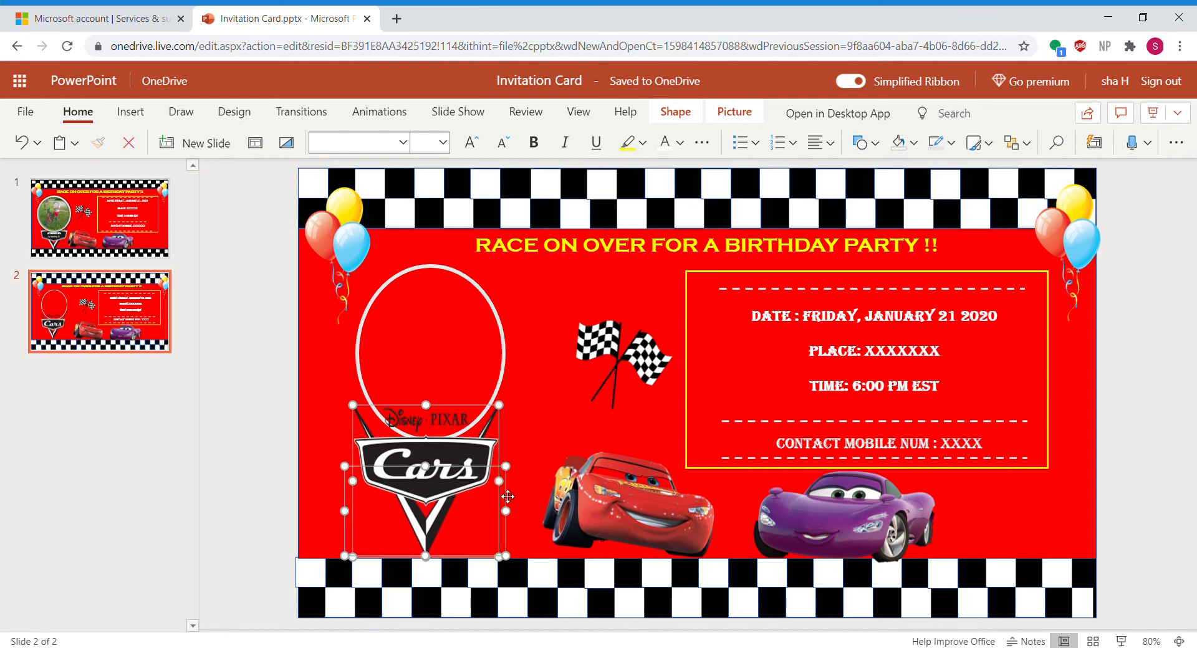
{"action": "left_click_drag", "start_coordinate": [499, 482], "coordinate": [505, 482]}
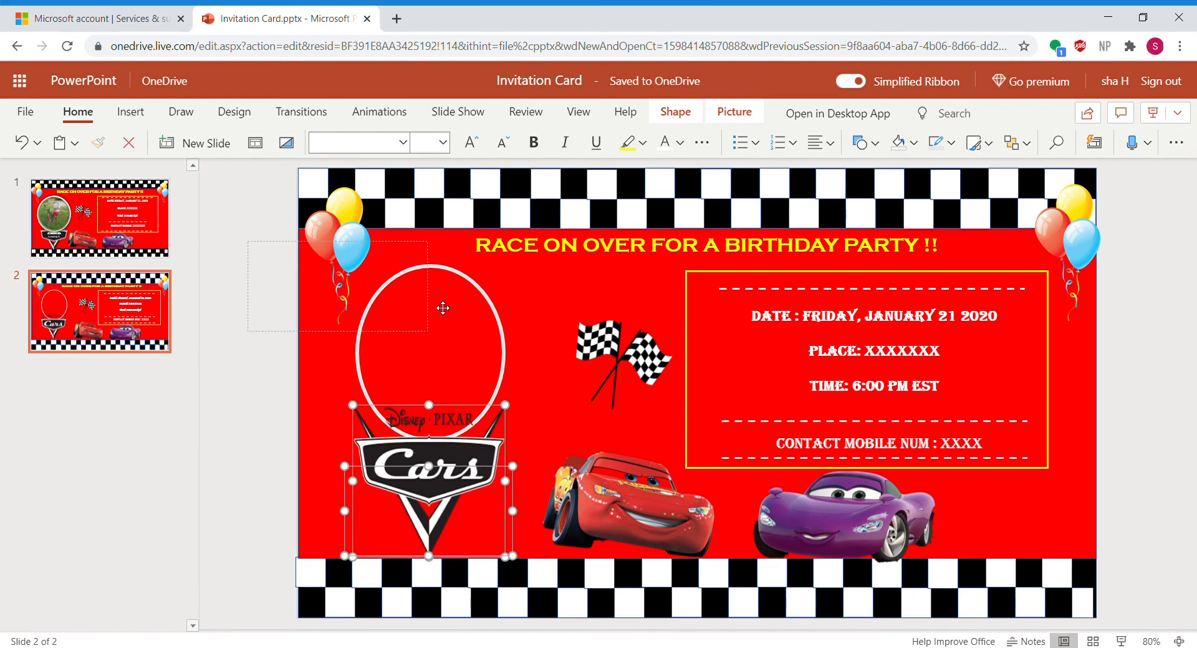
Widen the oval on both sides and extend it slightly upward so it is broader than the Cars logo.
{"action": "left_click", "coordinate": [442, 308]}
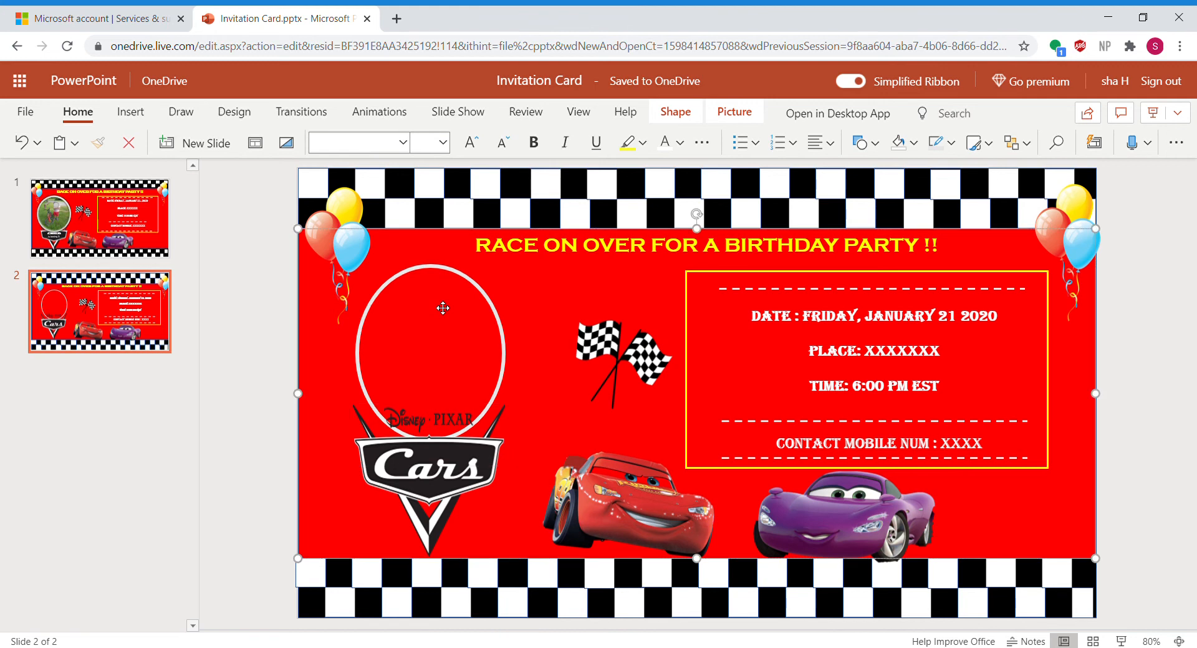
{"action": "left_click", "coordinate": [467, 282]}
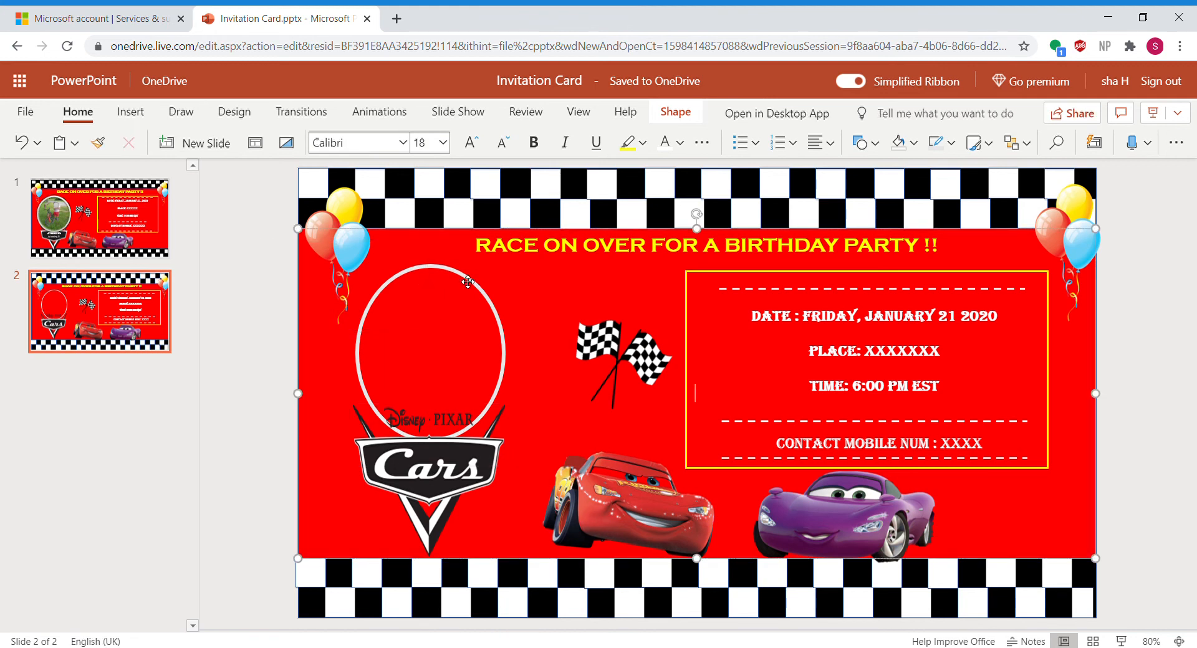
{"action": "left_click", "coordinate": [506, 339]}
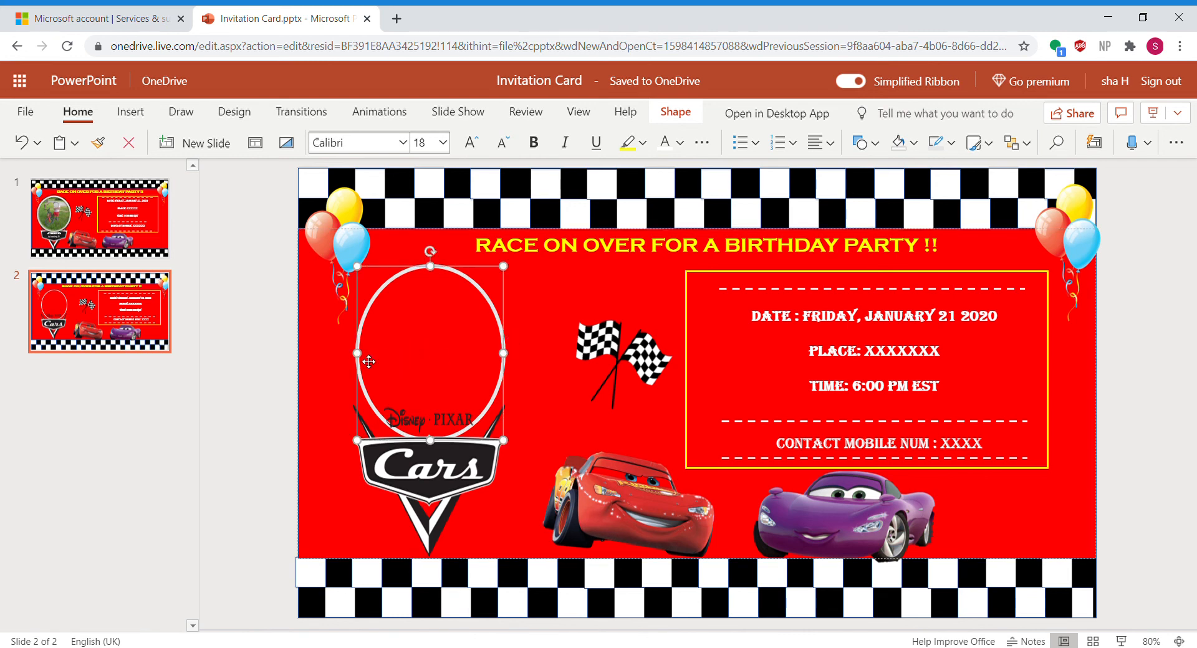
{"action": "left_click_drag", "start_coordinate": [357, 360], "coordinate": [350, 362]}
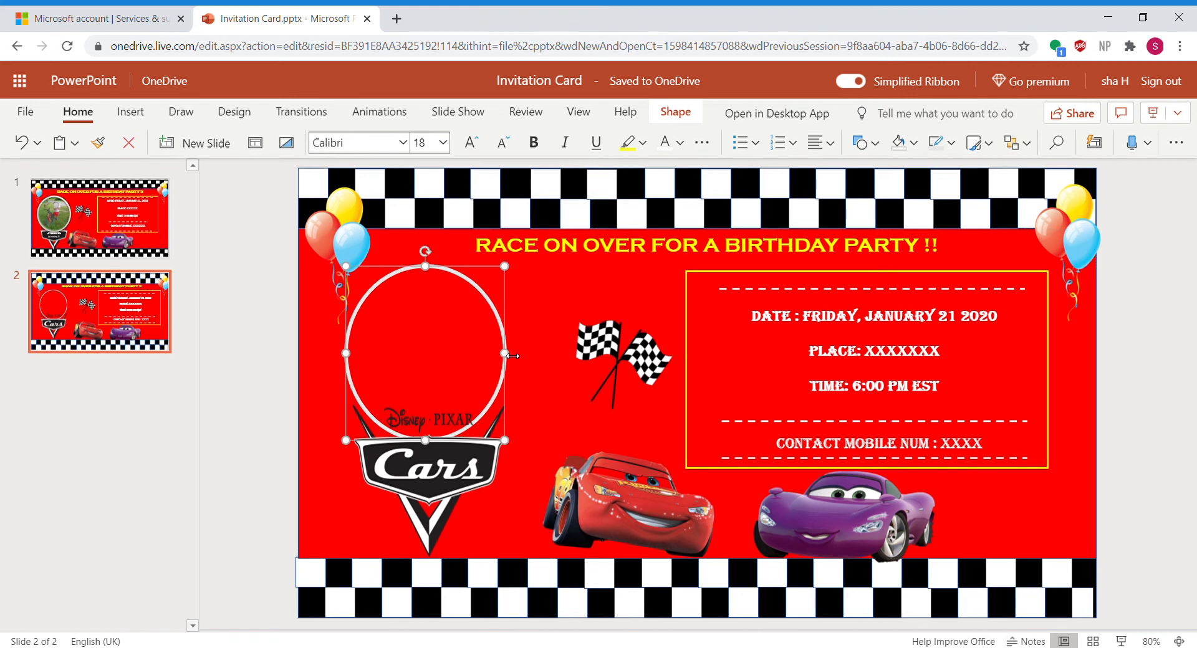
{"action": "left_click_drag", "start_coordinate": [505, 354], "coordinate": [522, 357]}
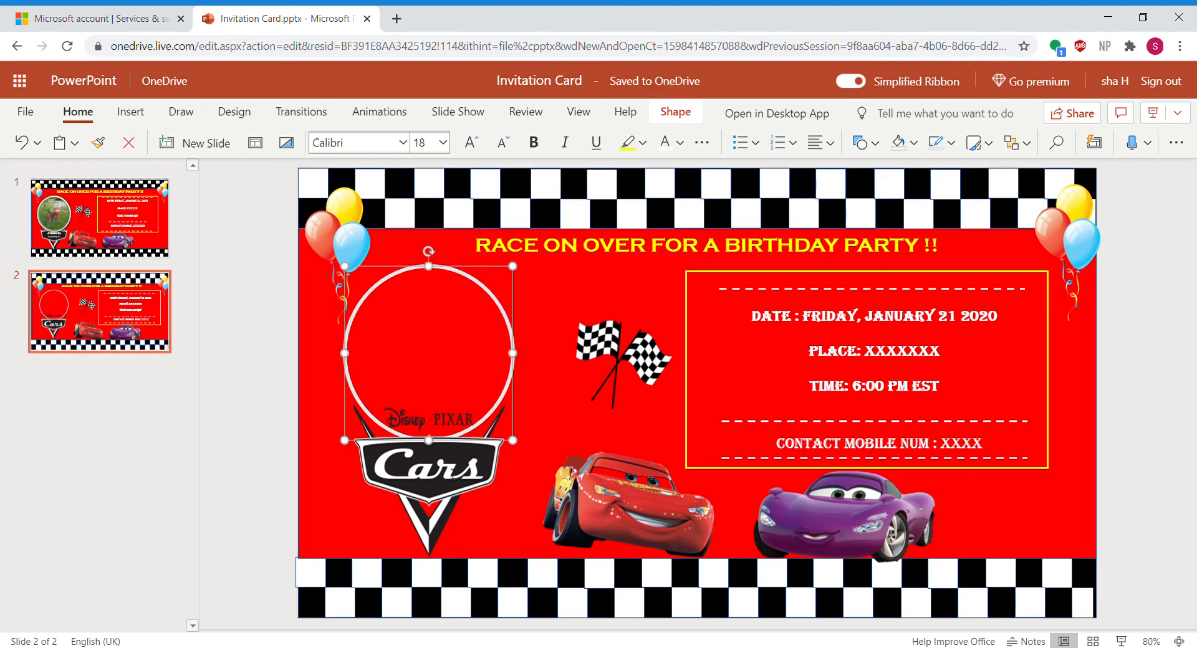
{"action": "left_click_drag", "start_coordinate": [434, 272], "coordinate": [434, 267]}
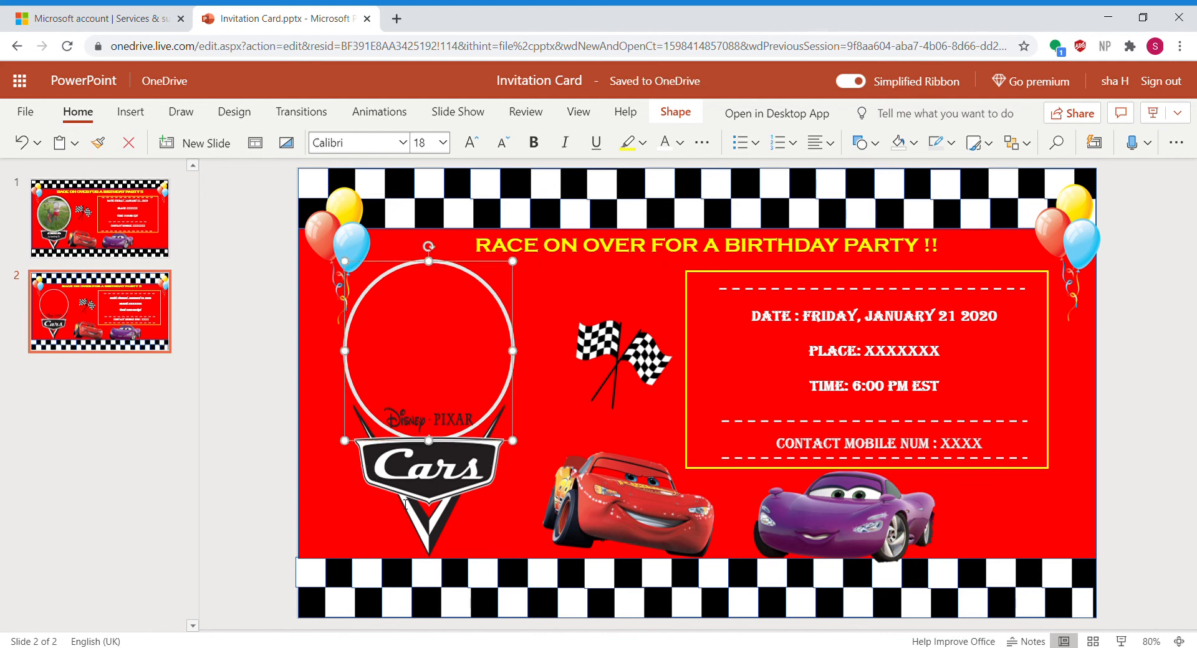
Narrow the Cars logo picture slightly from both sides so it sits centred beneath the oval.
{"action": "left_click", "coordinate": [419, 518]}
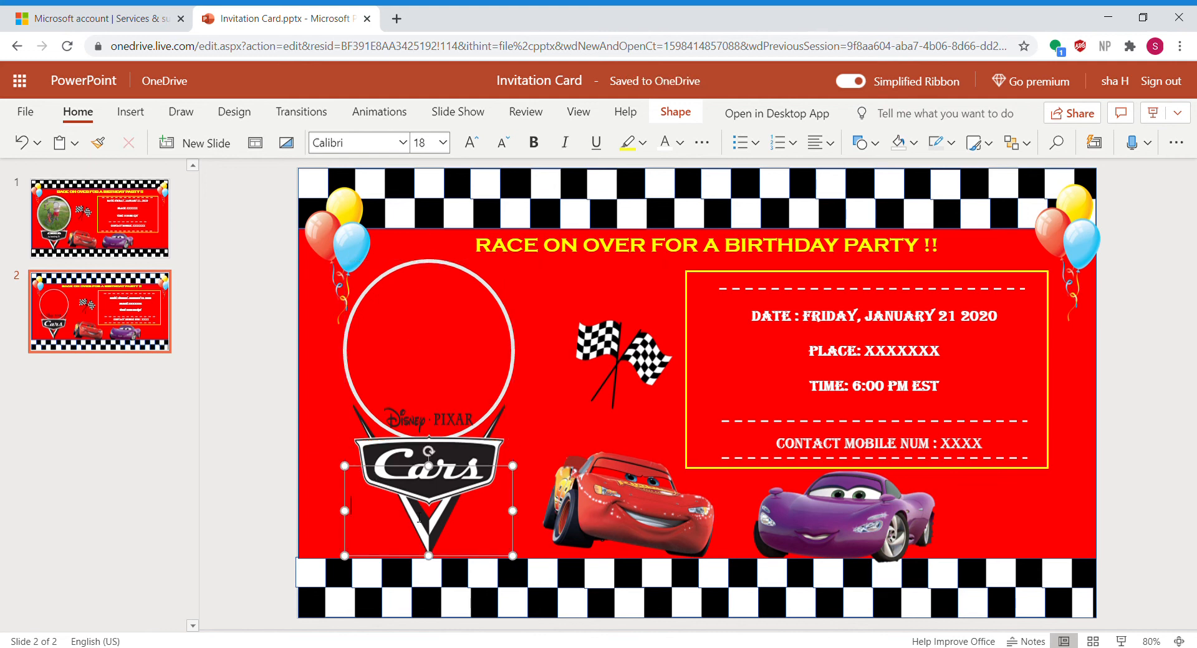
{"action": "left_click", "coordinate": [368, 438]}
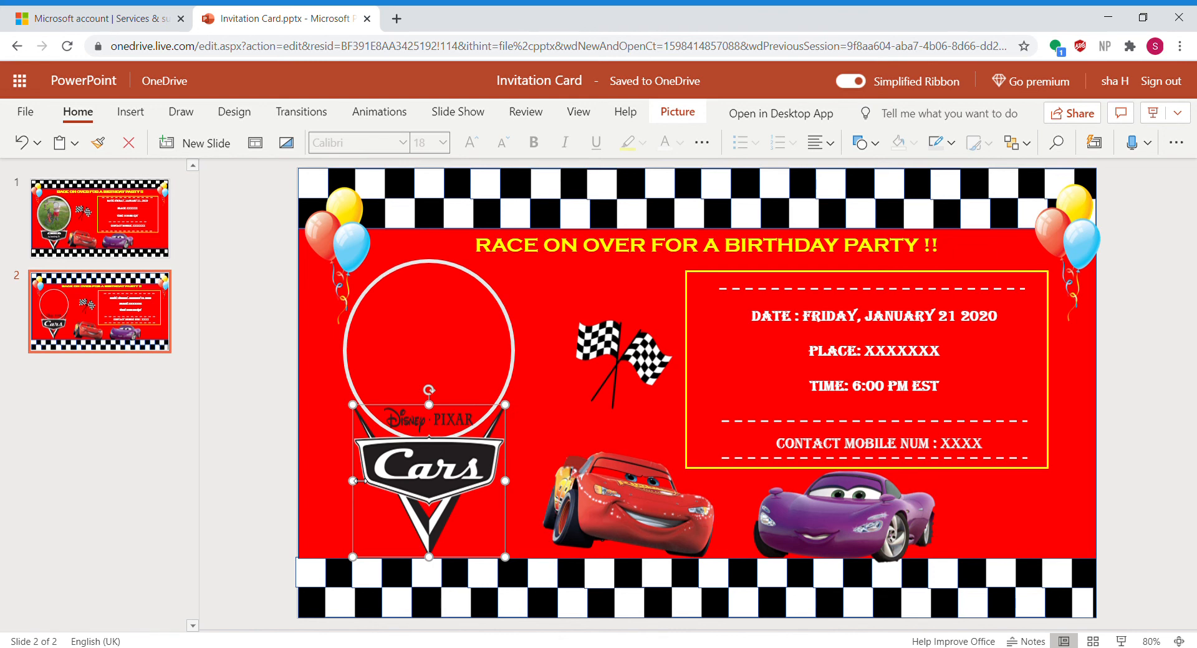
{"action": "left_click_drag", "start_coordinate": [357, 480], "coordinate": [368, 487]}
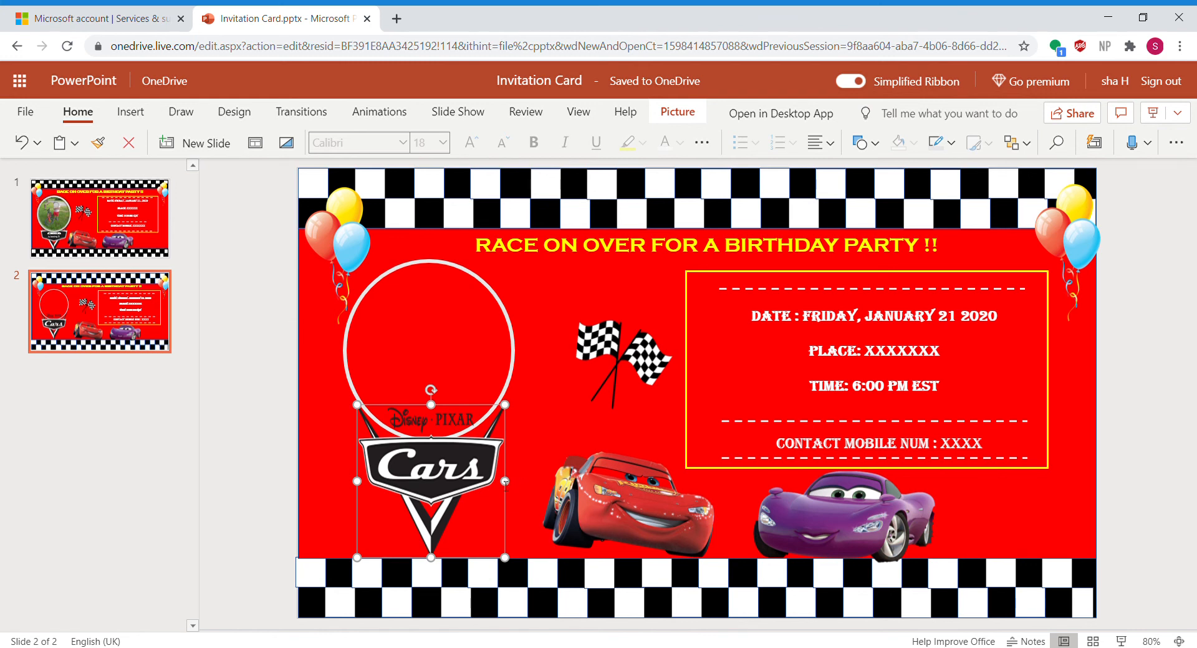
{"action": "left_click_drag", "start_coordinate": [505, 481], "coordinate": [502, 486]}
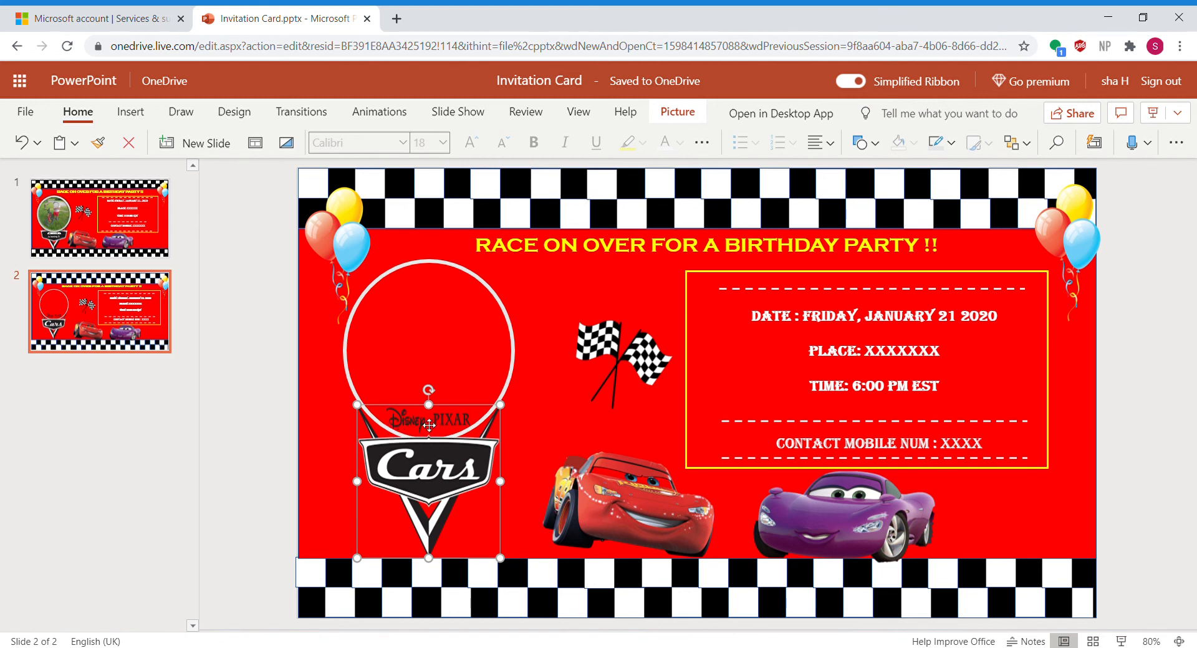
{"action": "right_click", "coordinate": [503, 450]}
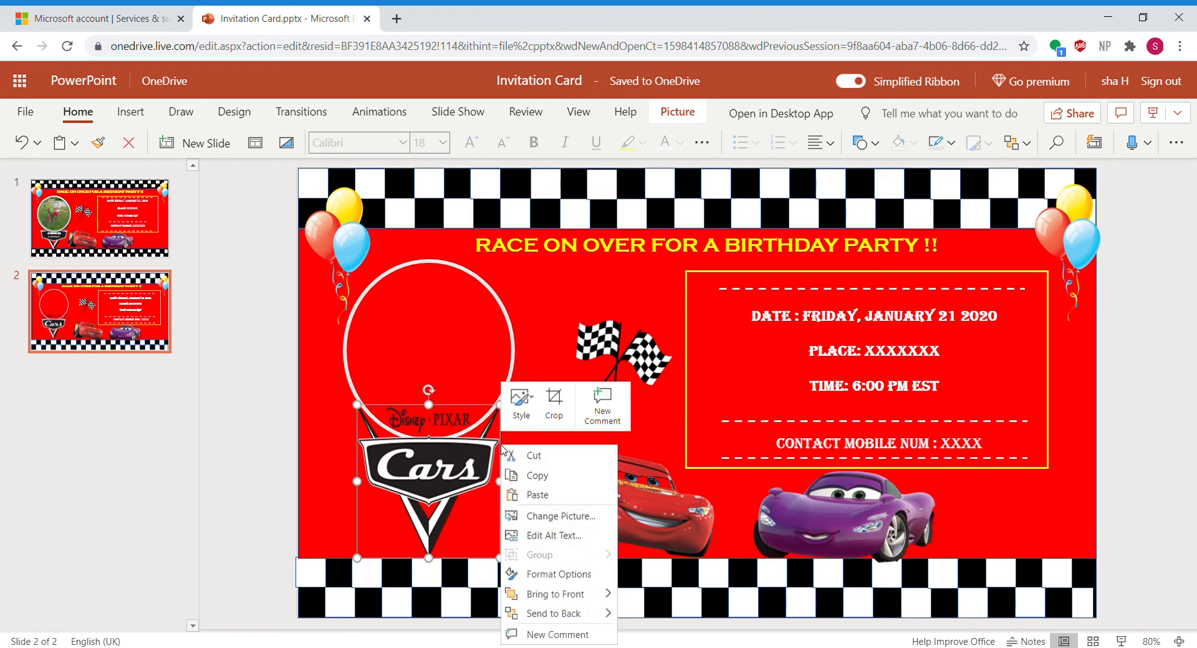
{"action": "mouse_move", "coordinate": [592, 615]}
{"action": "left_click", "coordinate": [508, 325]}
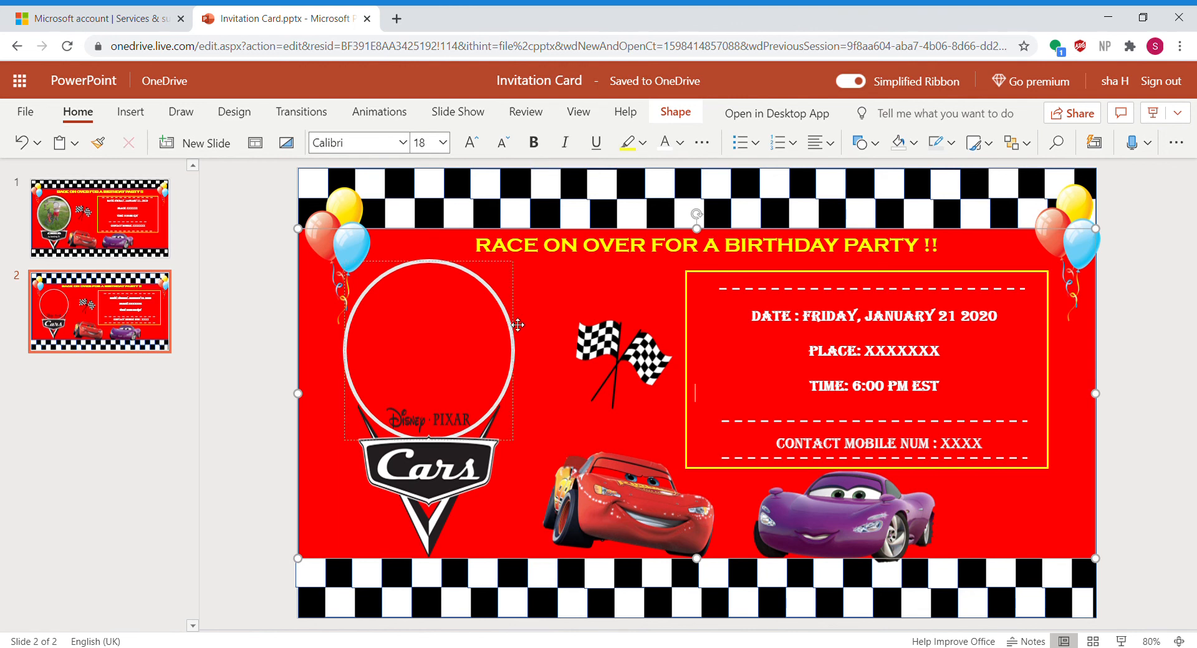
Bring the outlined oval to the front so it sits above the Cars logo.
{"action": "left_click", "coordinate": [512, 325]}
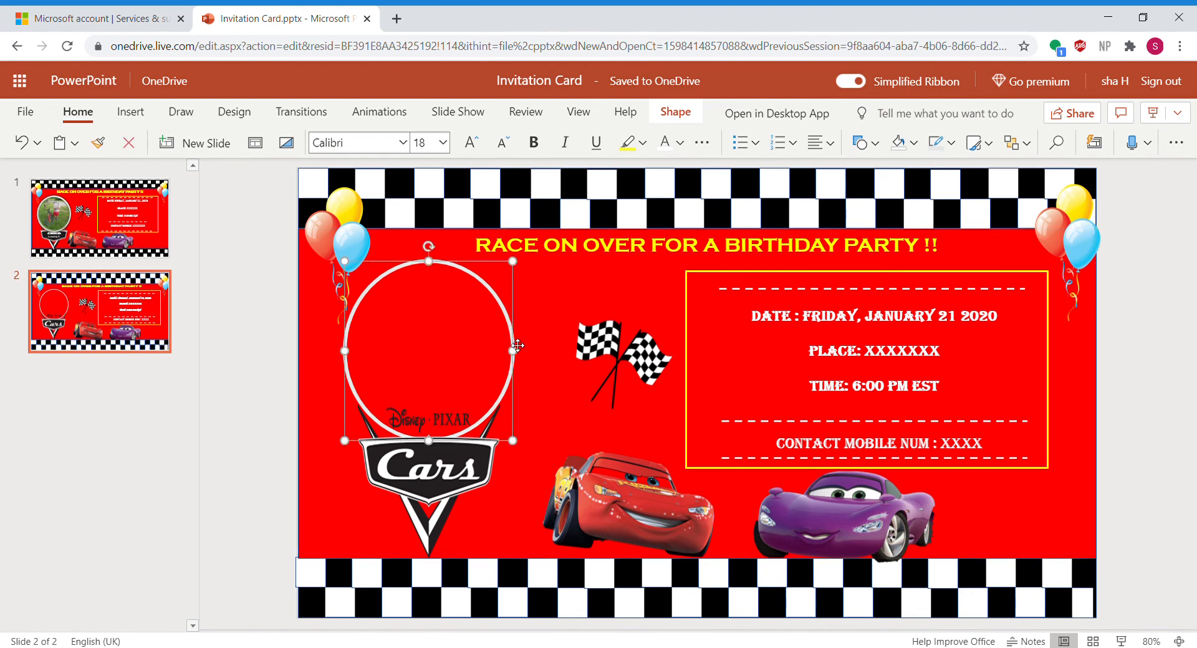
{"action": "right_click", "coordinate": [518, 345]}
{"action": "mouse_move", "coordinate": [634, 492]}
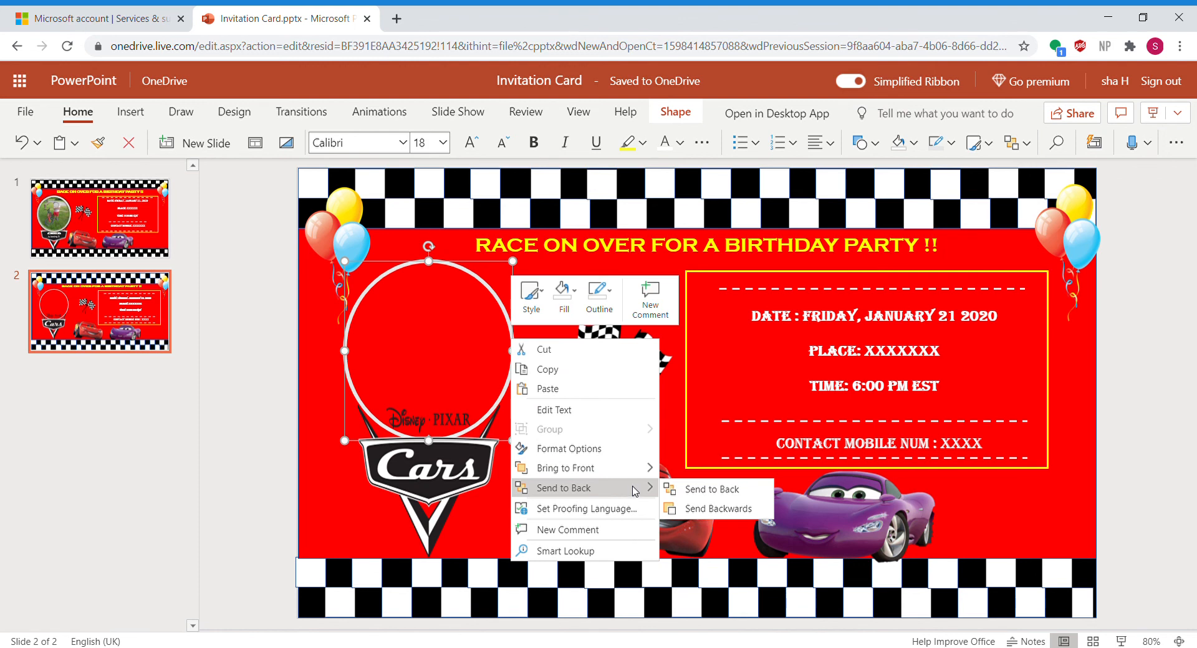
{"action": "mouse_move", "coordinate": [632, 467]}
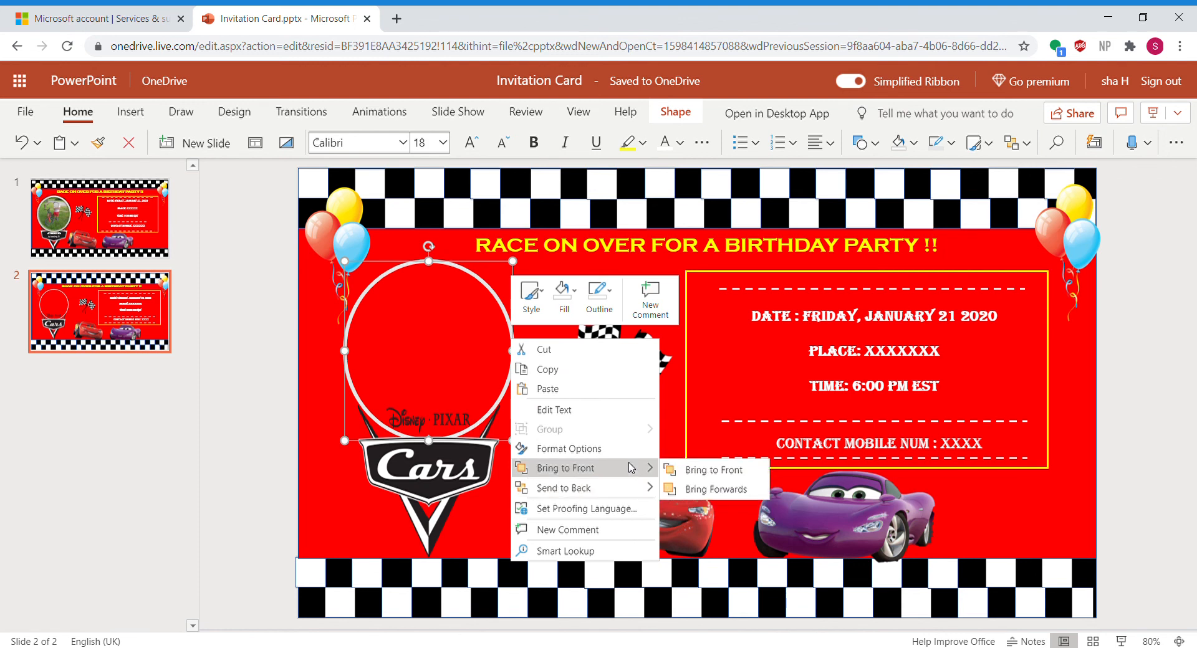
{"action": "left_click", "coordinate": [718, 478]}
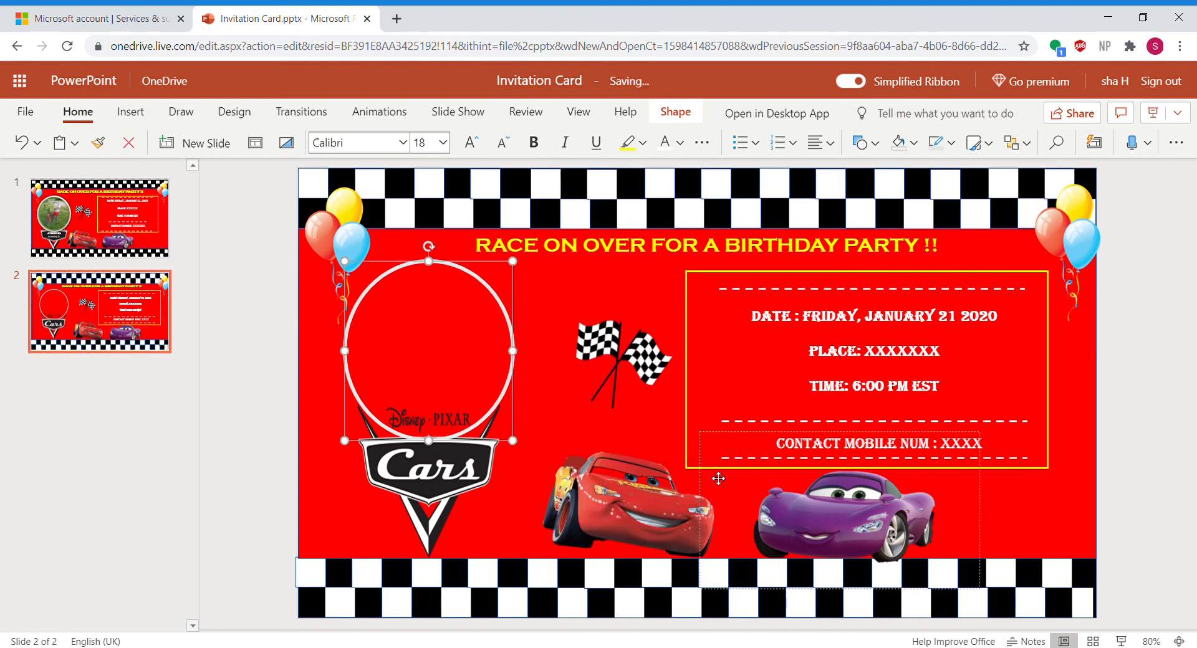
Try to place the Cars logo picture behind the oval by sending it to the back.
{"action": "left_click", "coordinate": [494, 463]}
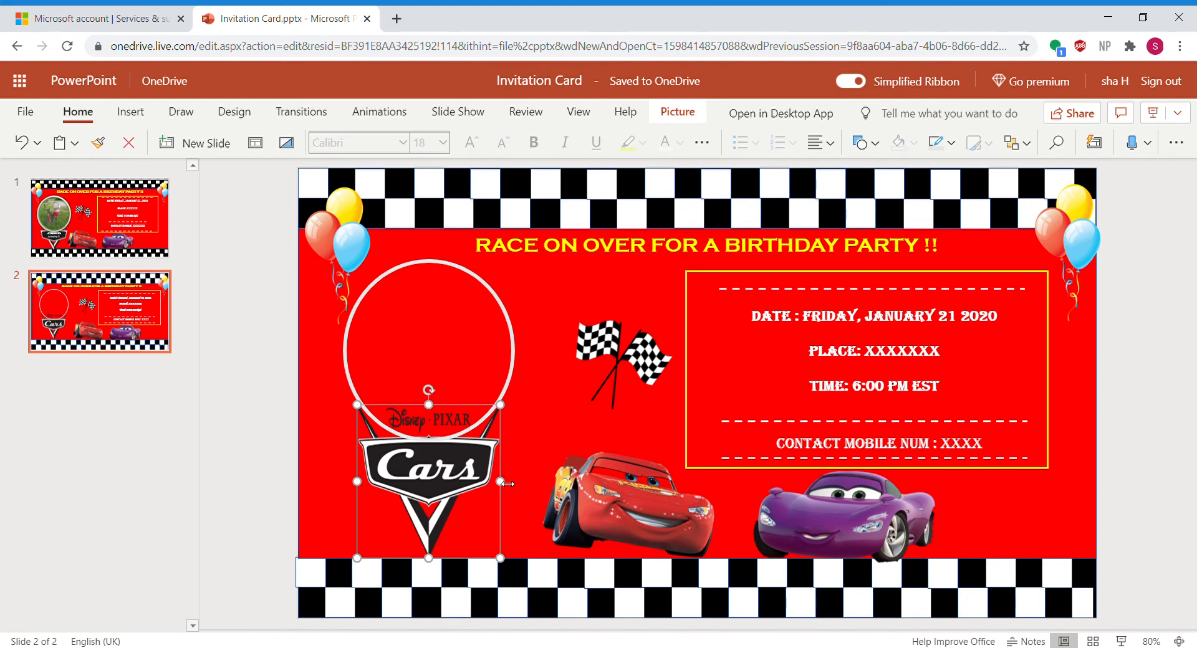
{"action": "right_click", "coordinate": [506, 483]}
{"action": "mouse_move", "coordinate": [599, 449]}
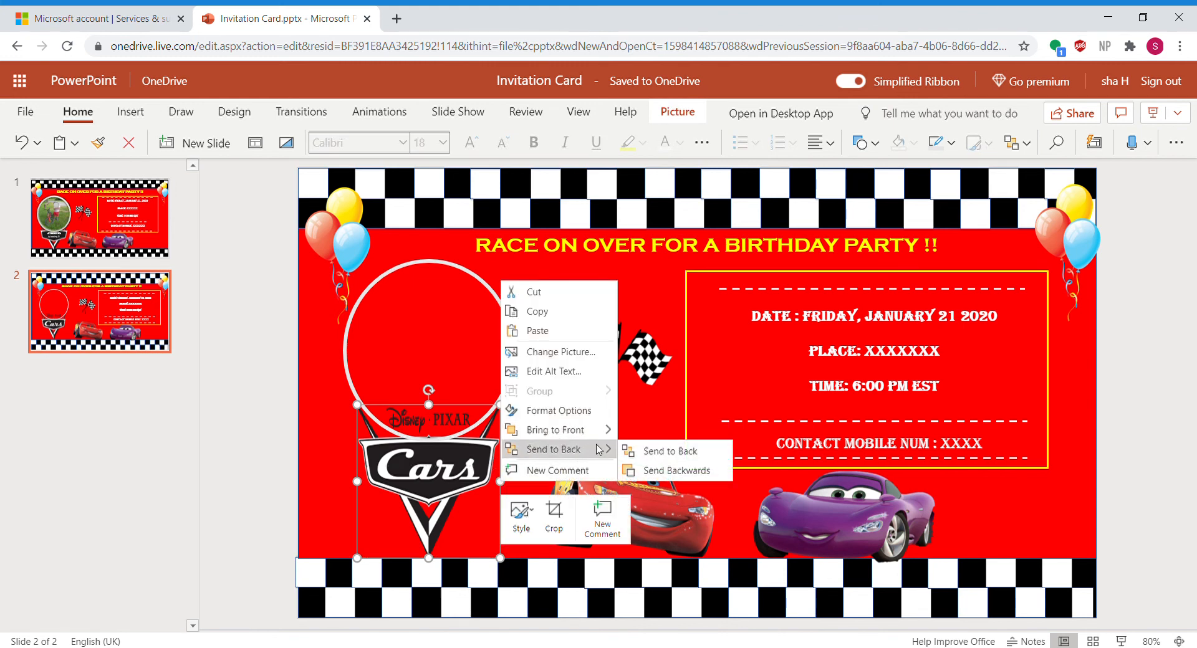
{"action": "left_click", "coordinate": [644, 453]}
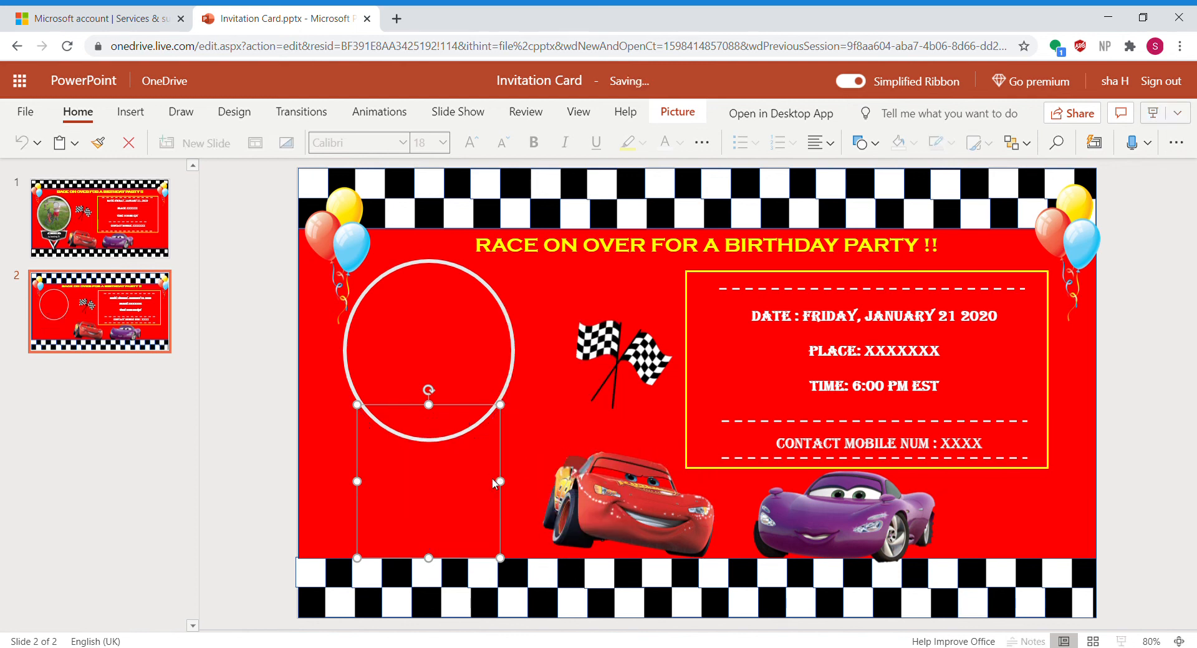
{"action": "key", "text": "ctrl+z"}
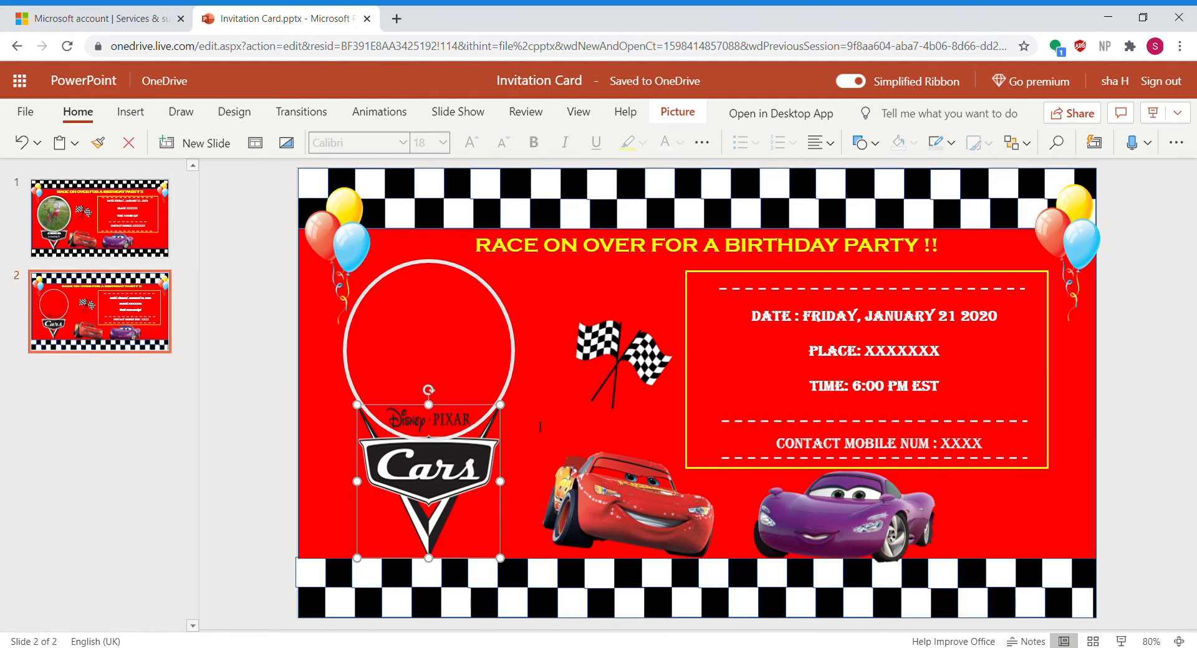
Insert a second oval and place it inside the upper part of the outlined oval, about 2.04" wide and 0.99" high.
{"action": "left_click", "coordinate": [442, 352]}
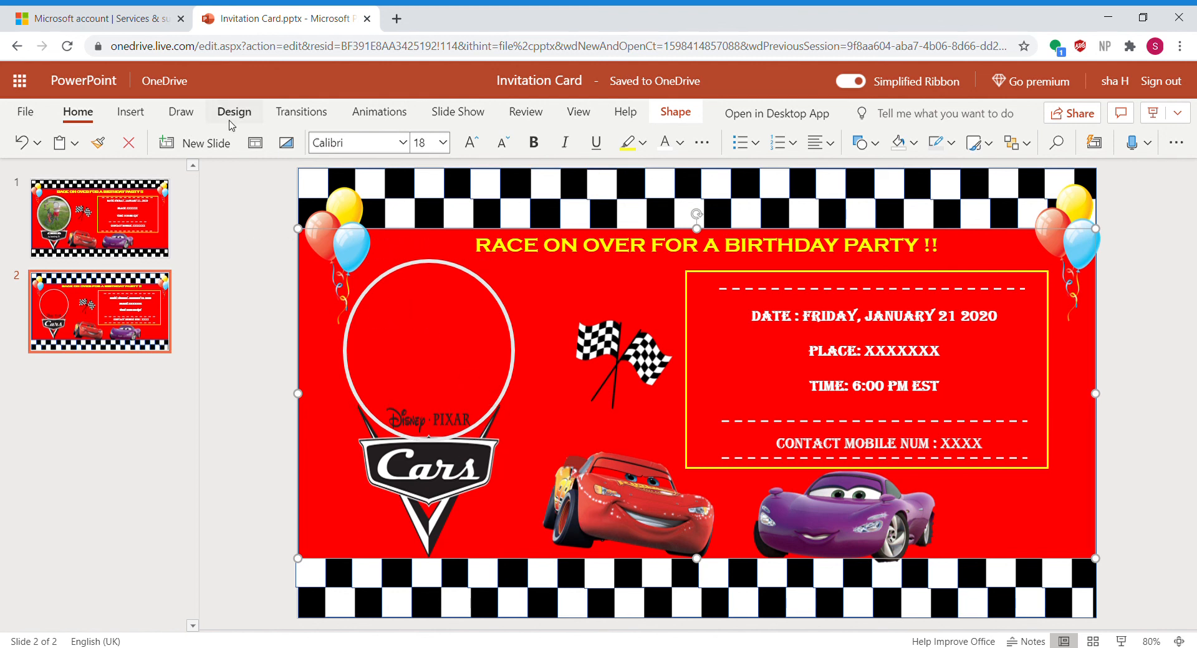
{"action": "left_click", "coordinate": [127, 116]}
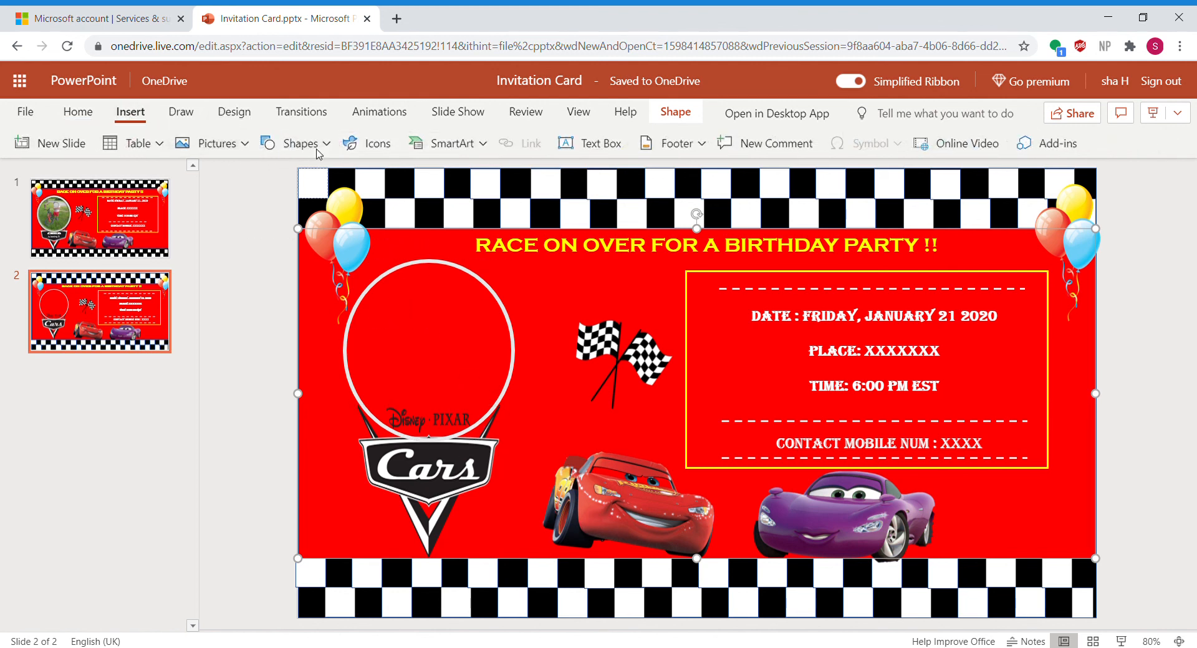
{"action": "left_click", "coordinate": [323, 148]}
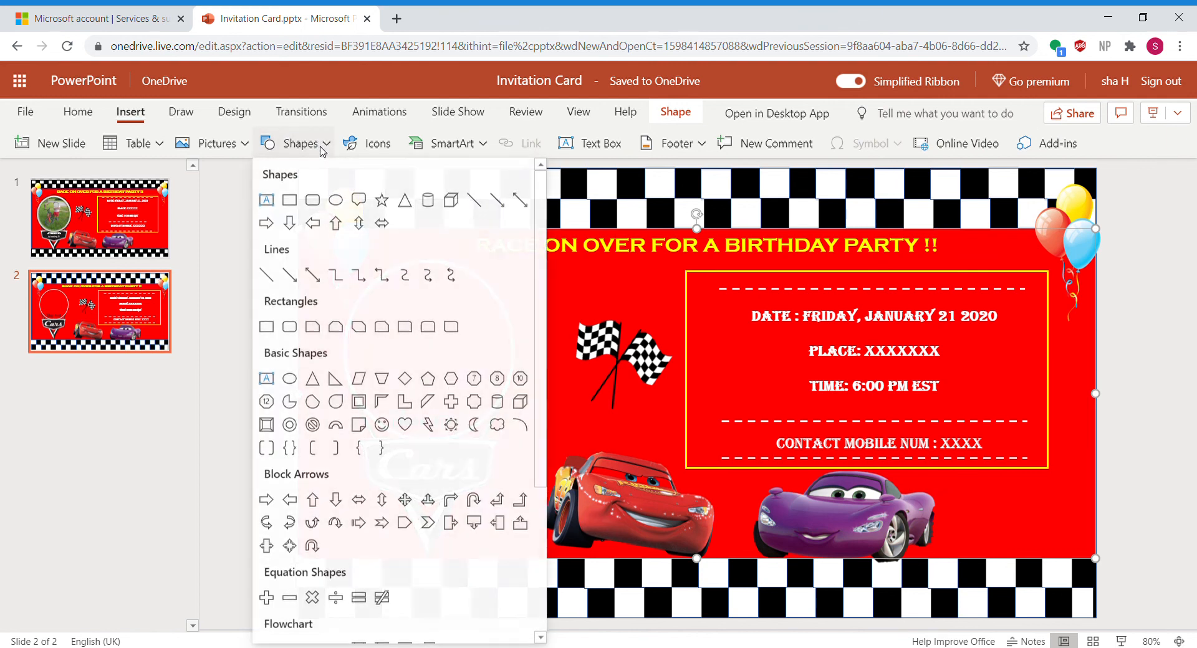
{"action": "left_click", "coordinate": [337, 202]}
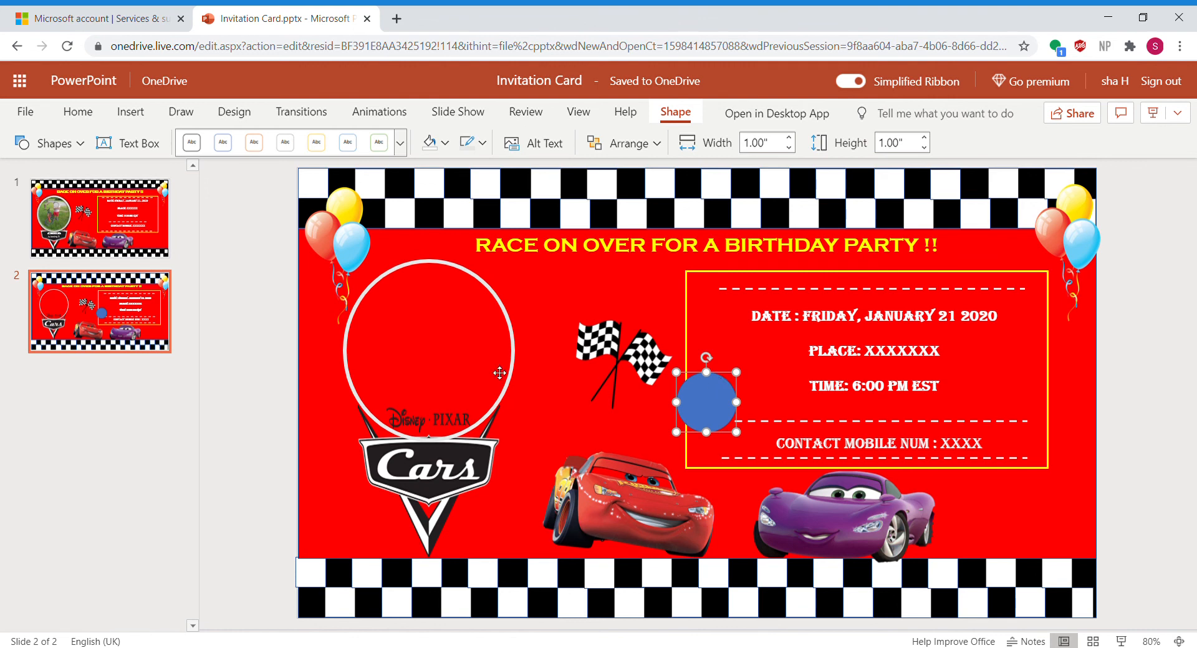
{"action": "left_click_drag", "start_coordinate": [719, 383], "coordinate": [490, 323]}
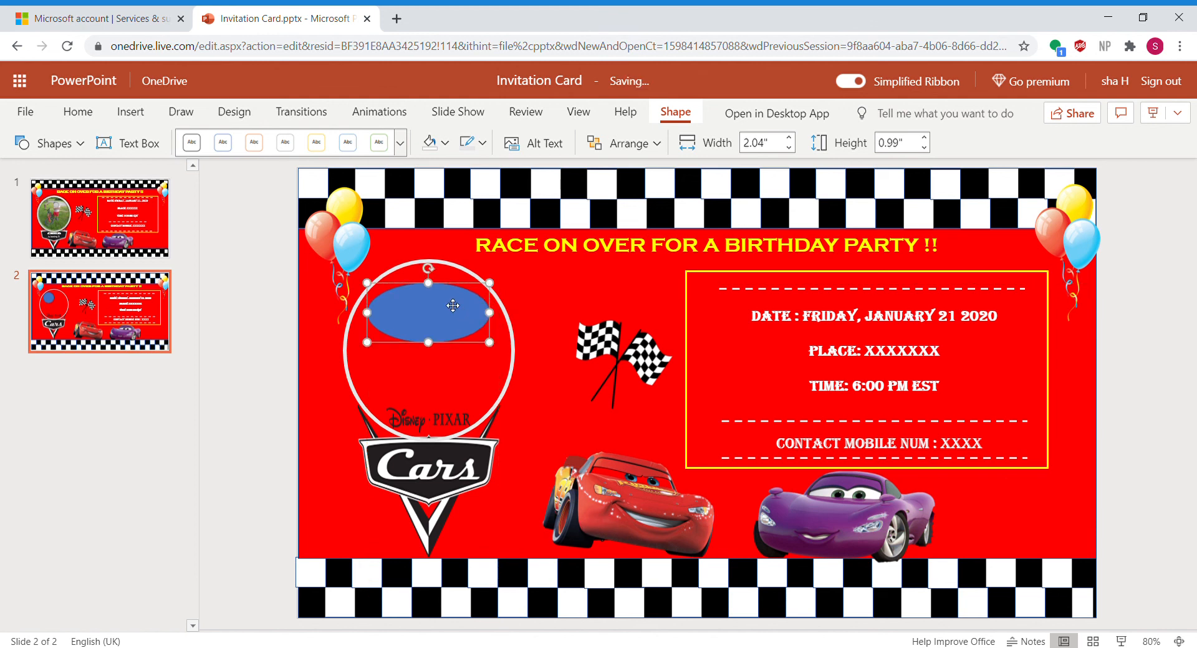
Stretch the blue oval to about 2.60" wide and 2.85" high so it fills the inside of the outlined oval.
{"action": "left_click_drag", "start_coordinate": [433, 291], "coordinate": [433, 264]}
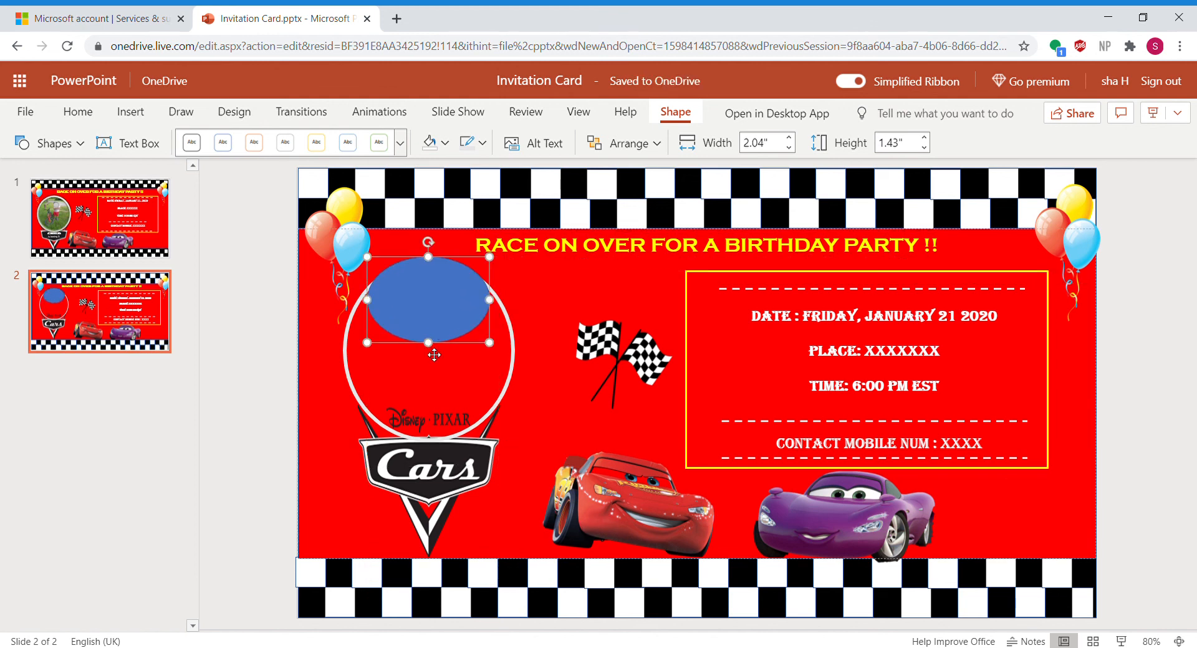
{"action": "left_click_drag", "start_coordinate": [437, 406], "coordinate": [429, 443]}
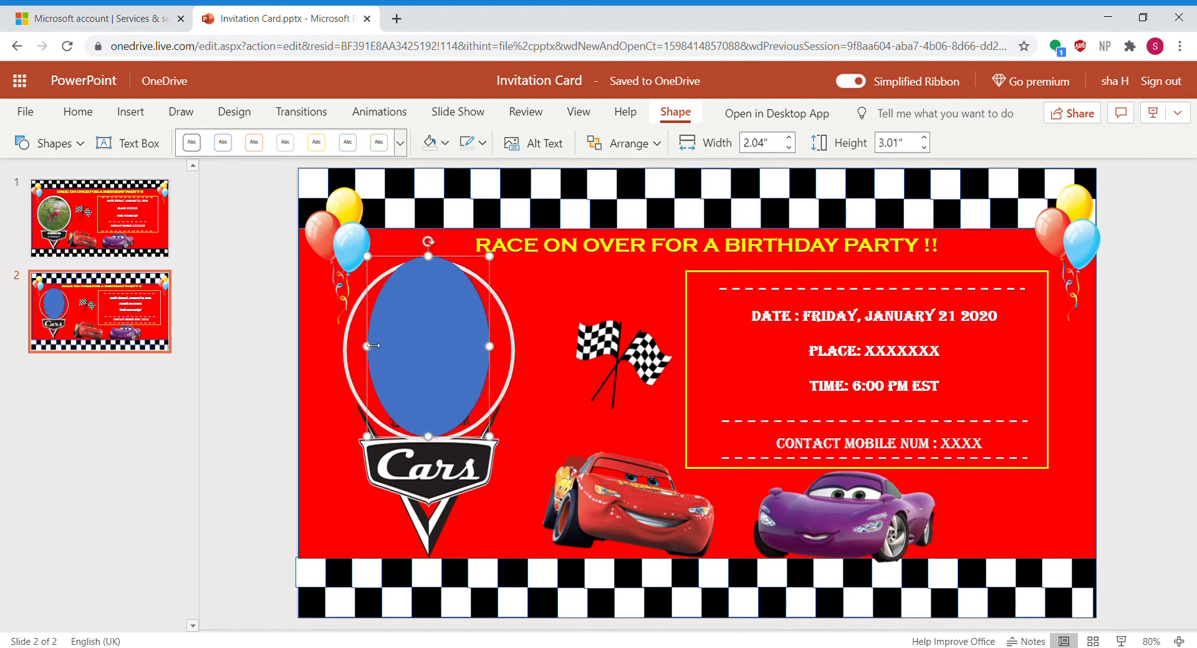
{"action": "left_click_drag", "start_coordinate": [372, 345], "coordinate": [355, 368]}
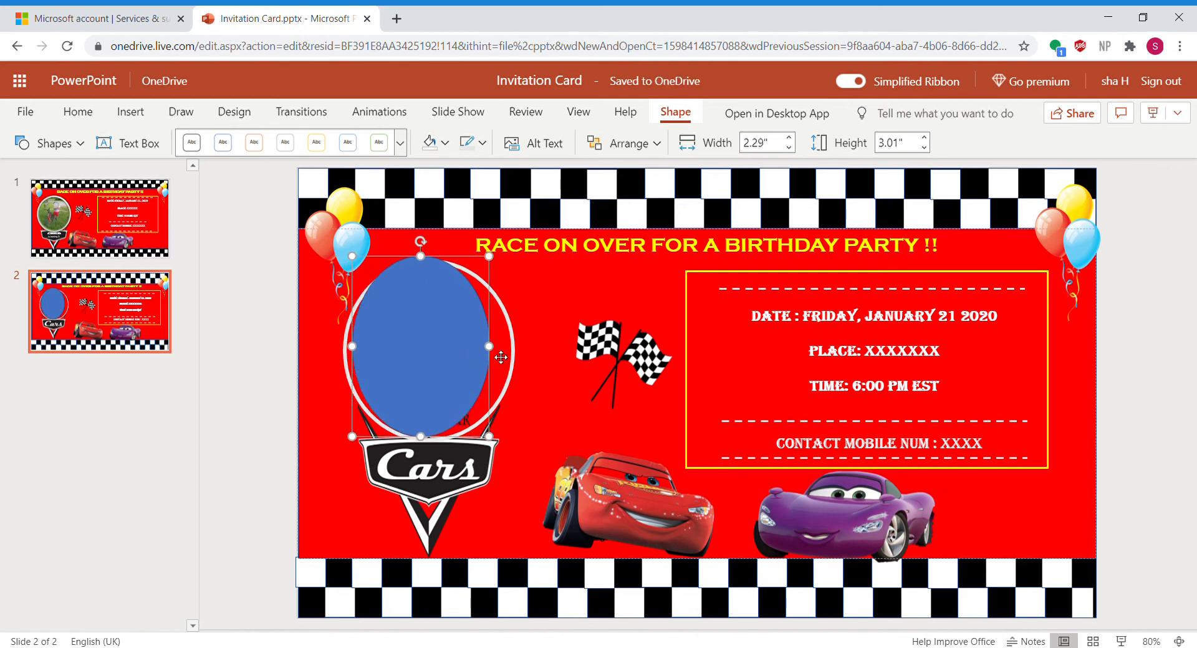
{"action": "left_click_drag", "start_coordinate": [492, 351], "coordinate": [509, 348]}
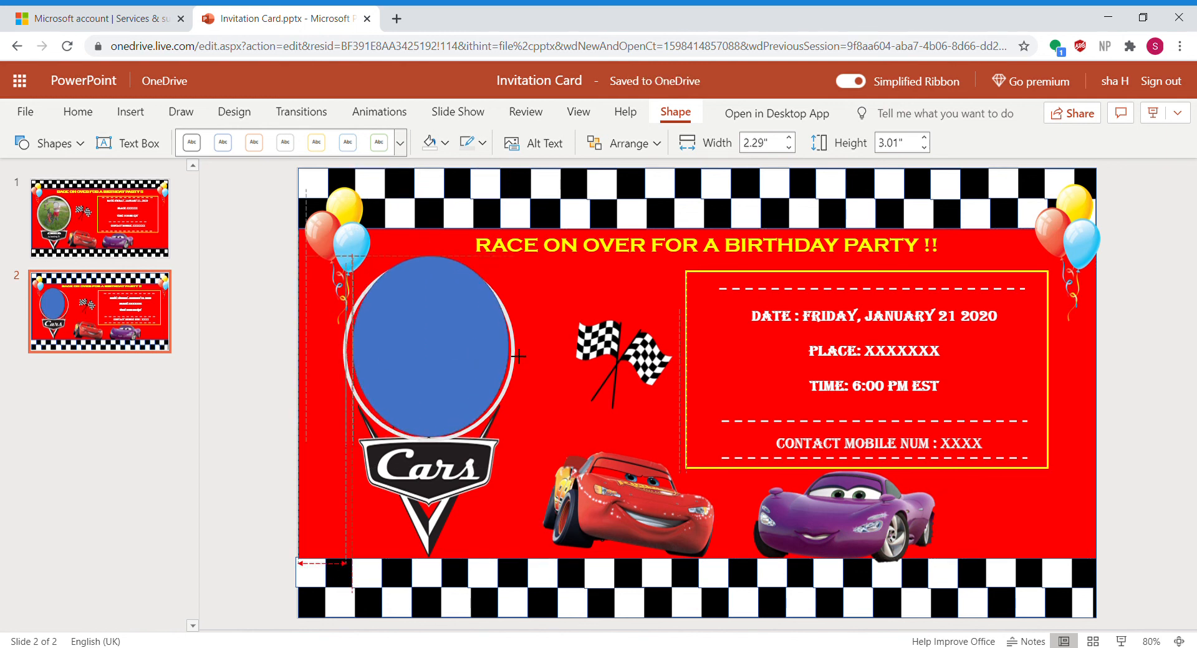
{"action": "left_click_drag", "start_coordinate": [433, 262], "coordinate": [435, 275]}
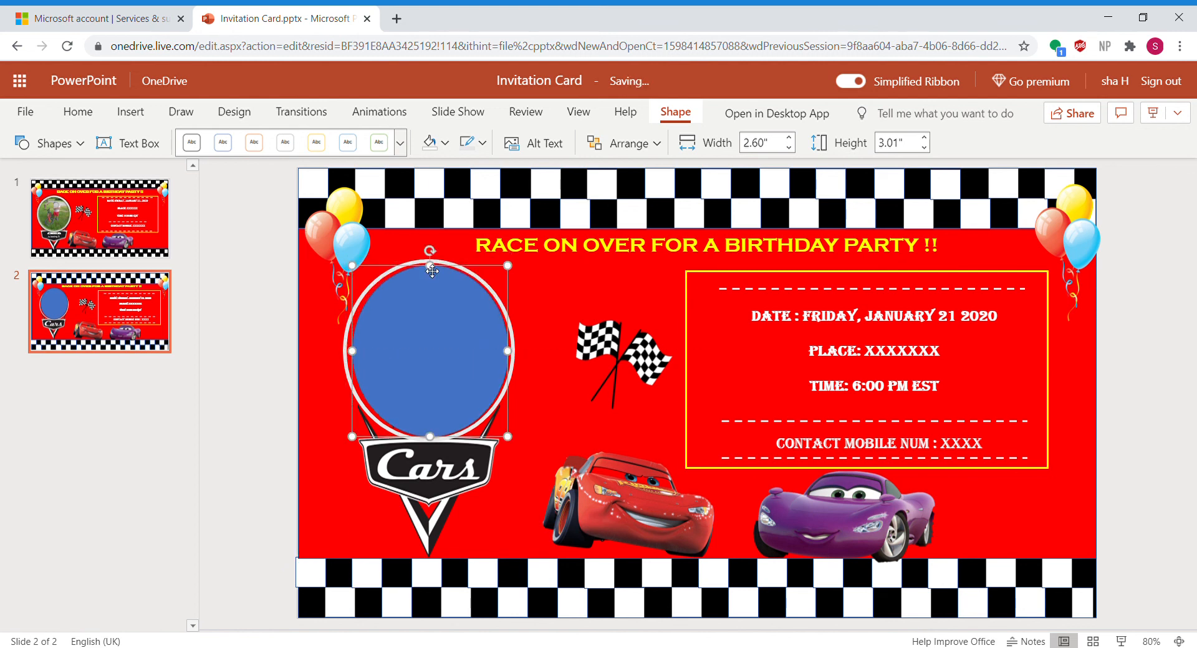
Fill the inner oval with the light grey theme colour.
{"action": "left_click", "coordinate": [445, 143]}
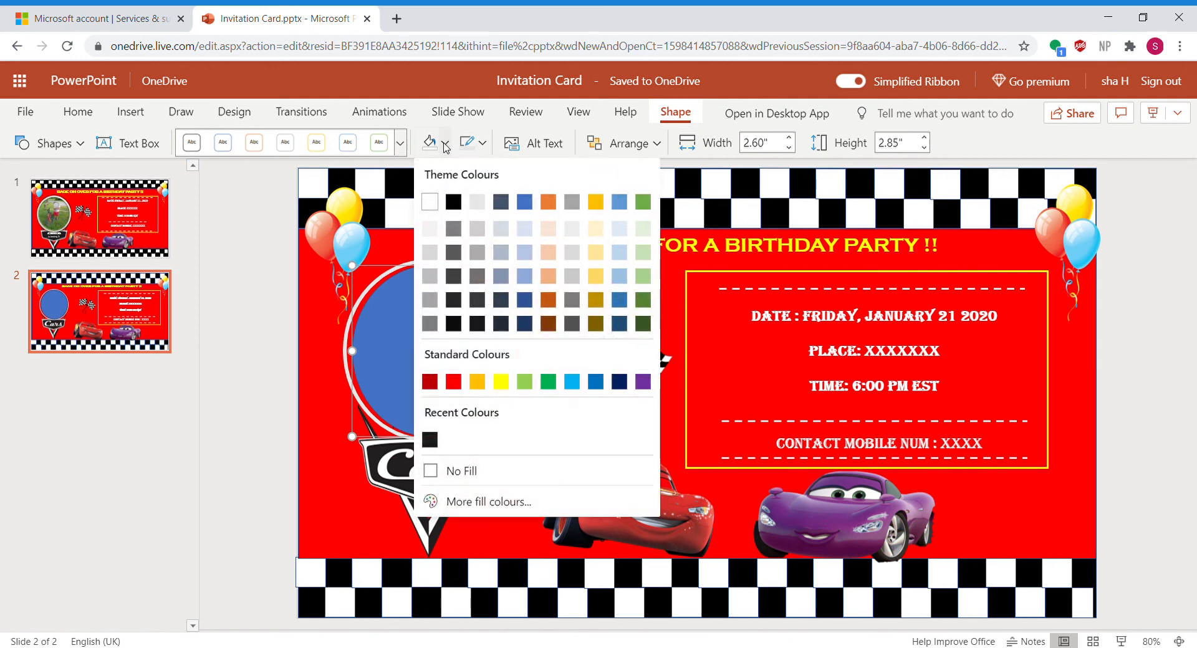
{"action": "left_click", "coordinate": [480, 212]}
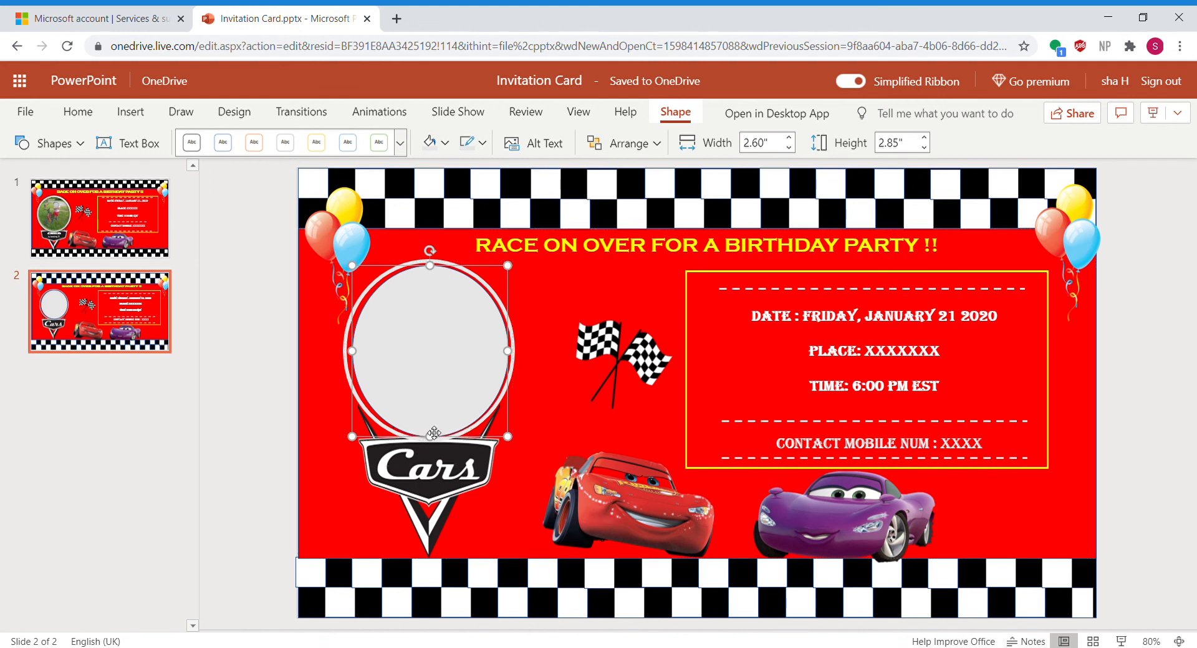
{"action": "left_click", "coordinate": [323, 503]}
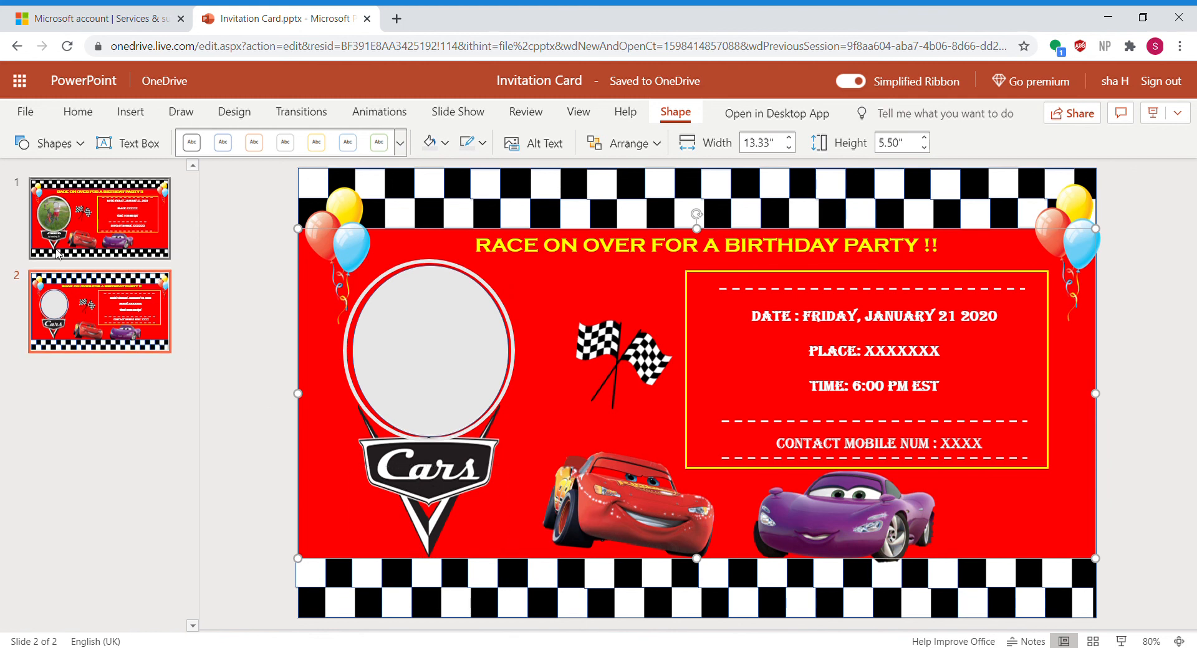
Check the logo caption on slide 1 and insert a rectangle on slide 2 over the Cars lettering.
{"action": "left_click", "coordinate": [58, 252]}
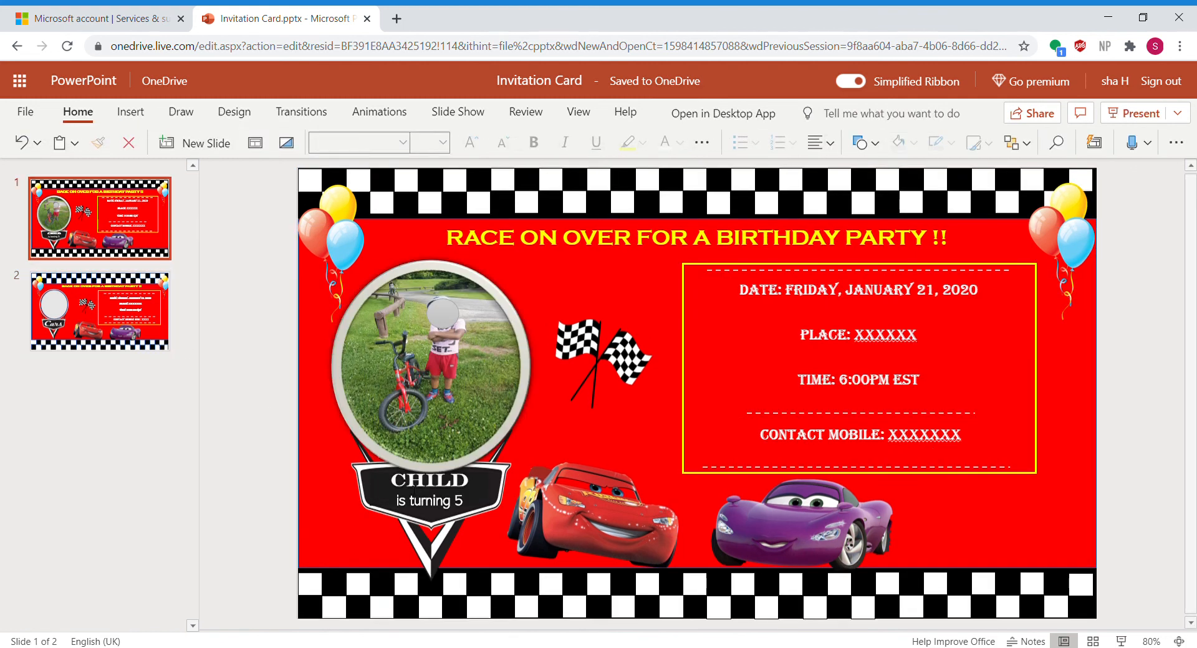
{"action": "left_click", "coordinate": [73, 343]}
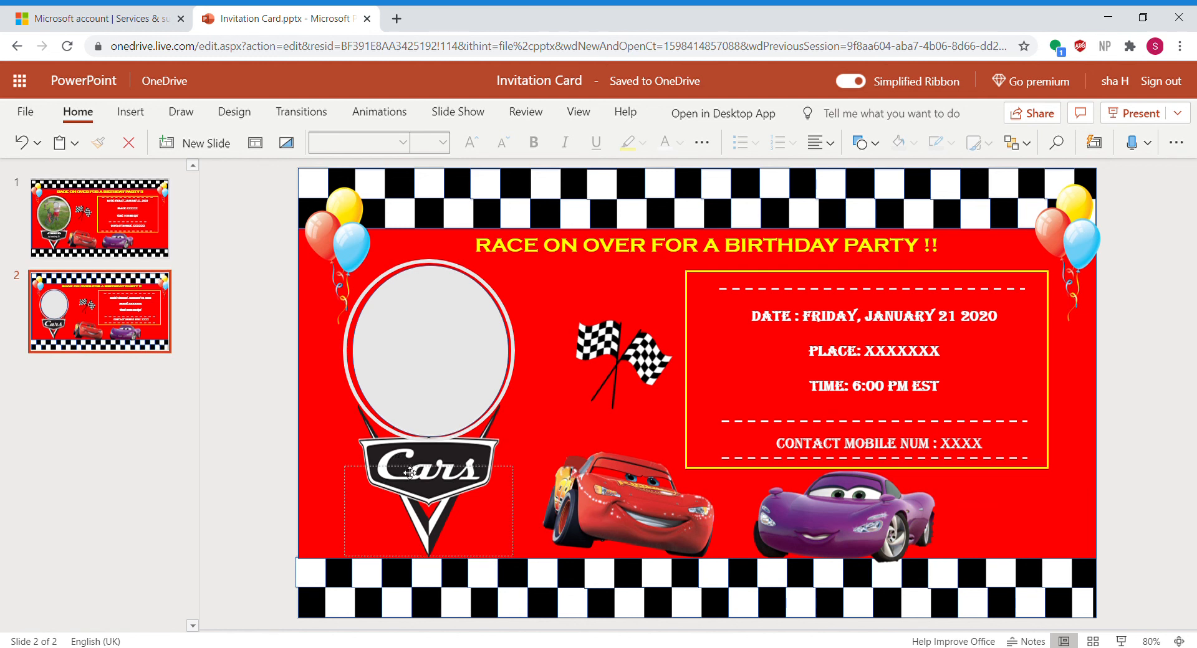
{"action": "left_click", "coordinate": [139, 114]}
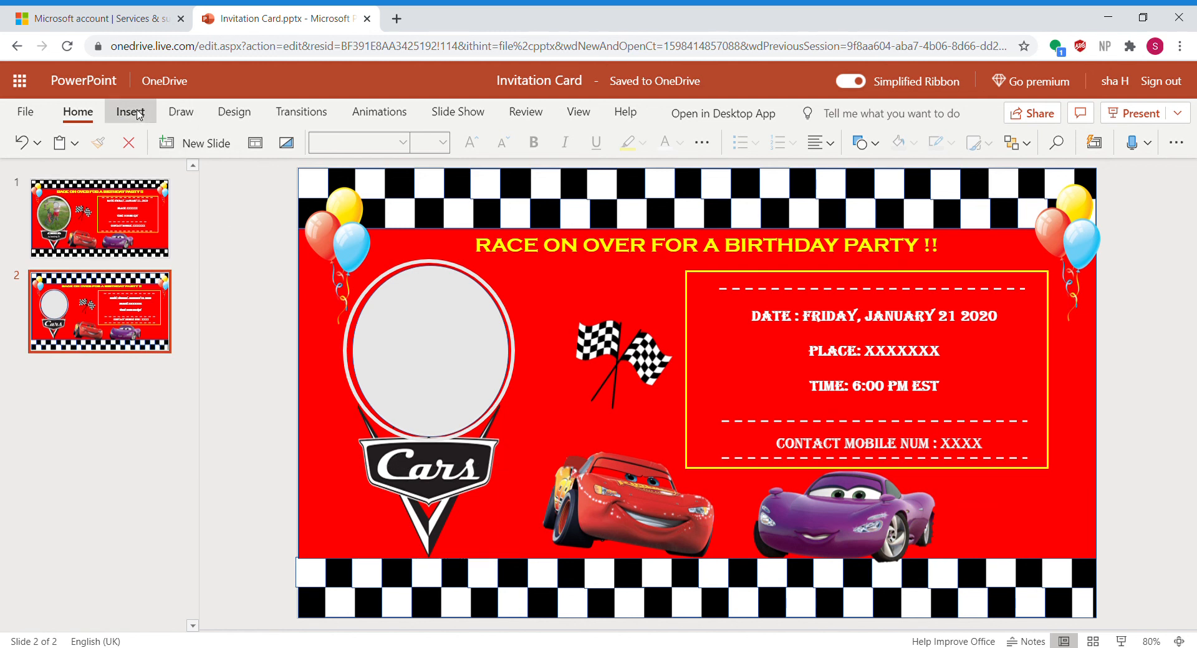
{"action": "left_click", "coordinate": [319, 156]}
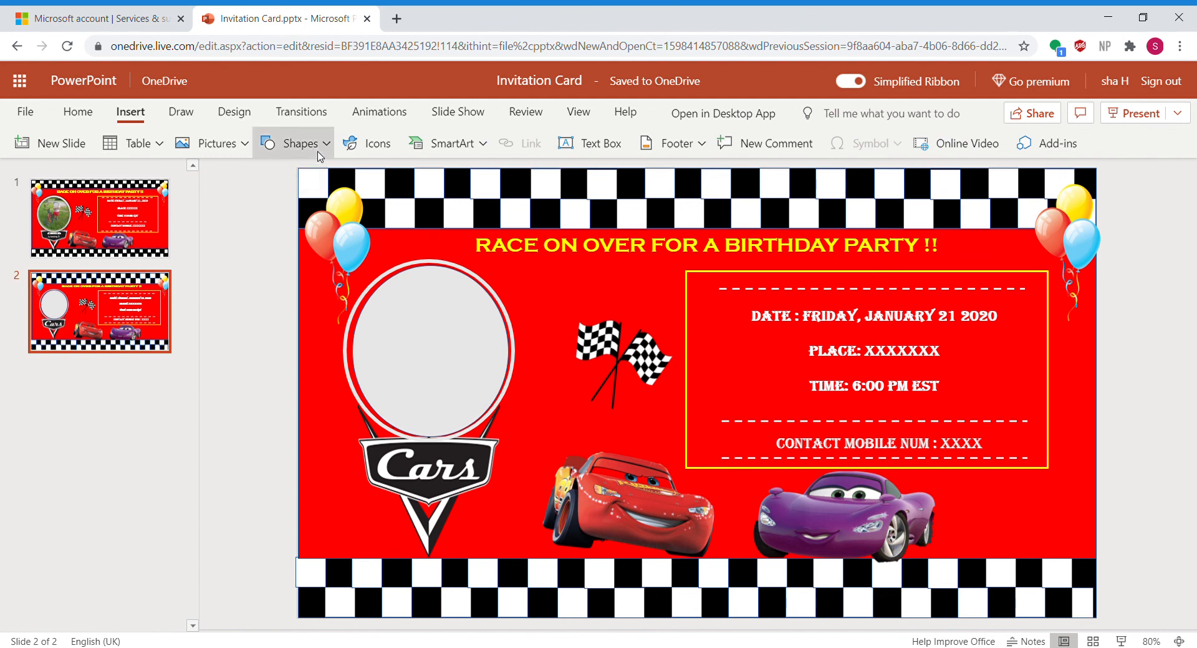
{"action": "left_click", "coordinate": [289, 200]}
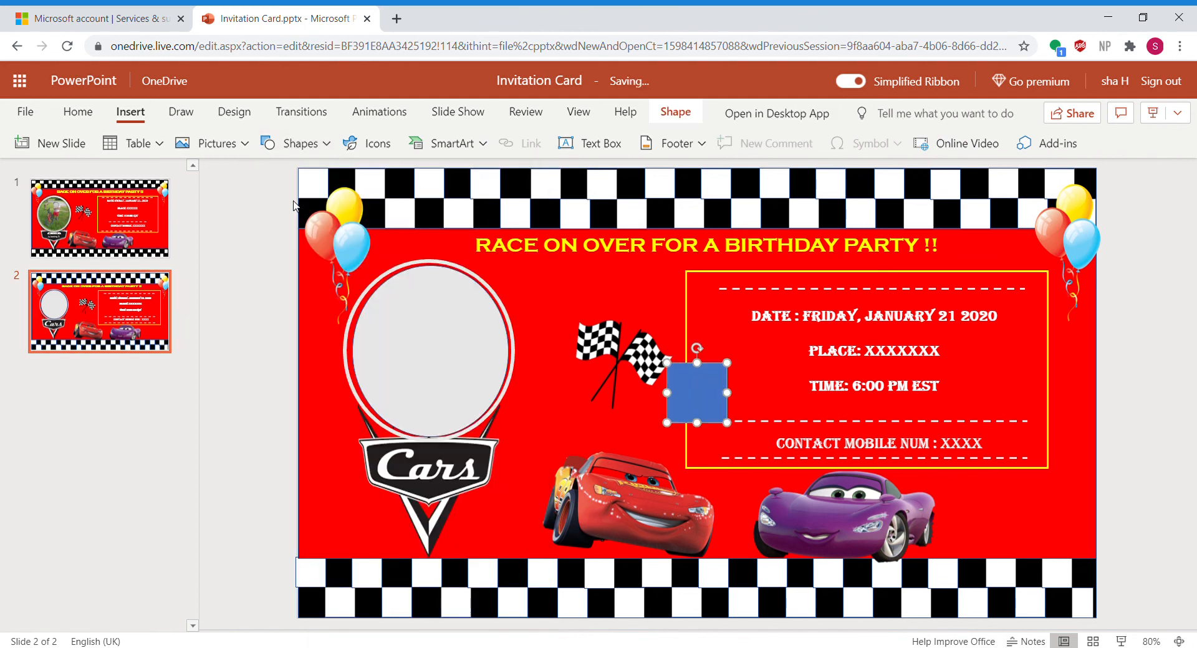
{"action": "left_click_drag", "start_coordinate": [689, 383], "coordinate": [396, 465]}
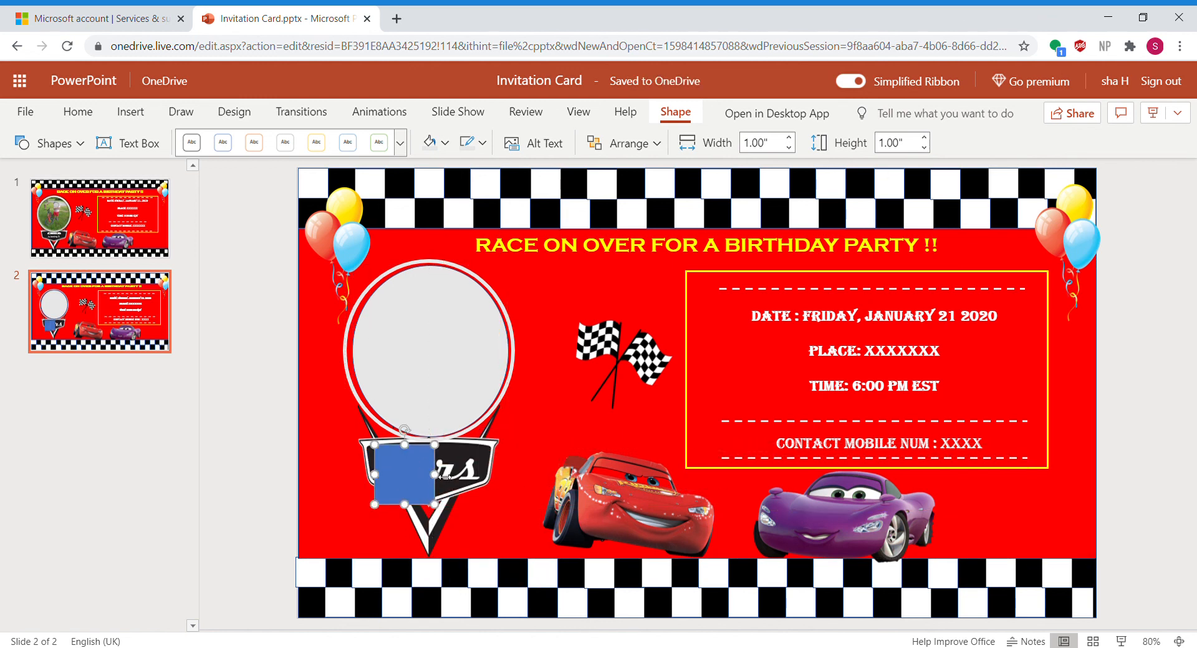
Resize the rectangle to about 1.81" by 0.58" to cover the Cars lettering, and fill it with black.
{"action": "left_click_drag", "start_coordinate": [435, 475], "coordinate": [483, 482]}
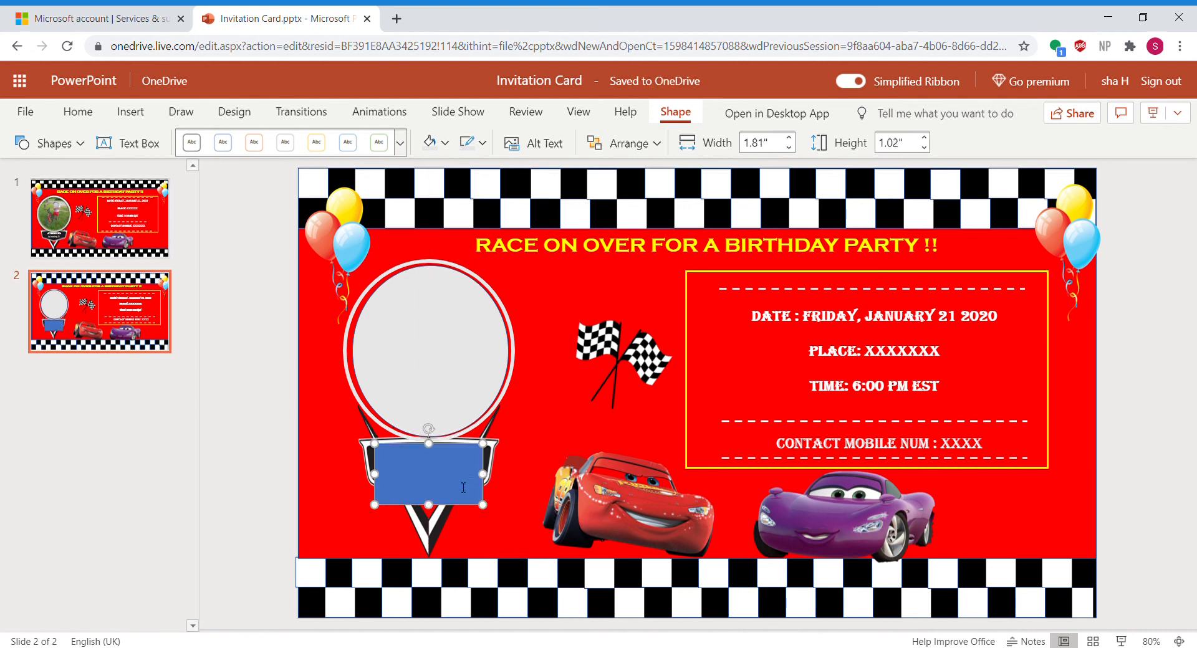
{"action": "left_click_drag", "start_coordinate": [431, 513], "coordinate": [435, 486]}
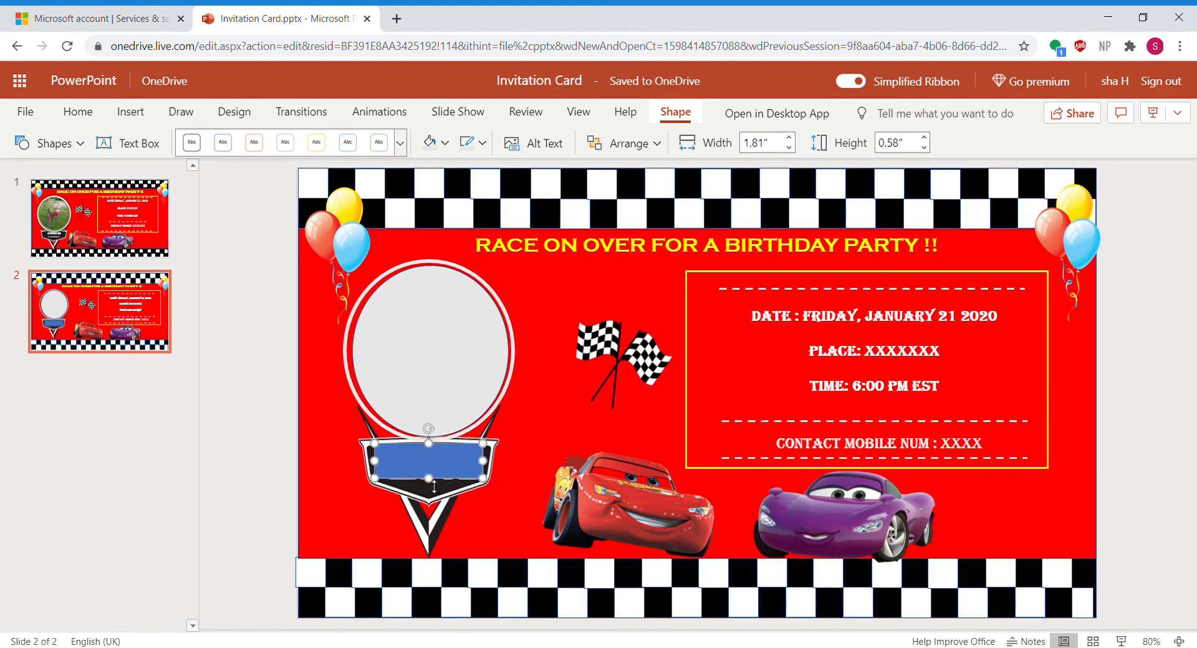
{"action": "key", "text": "Down"}
{"action": "key", "text": "Down"}
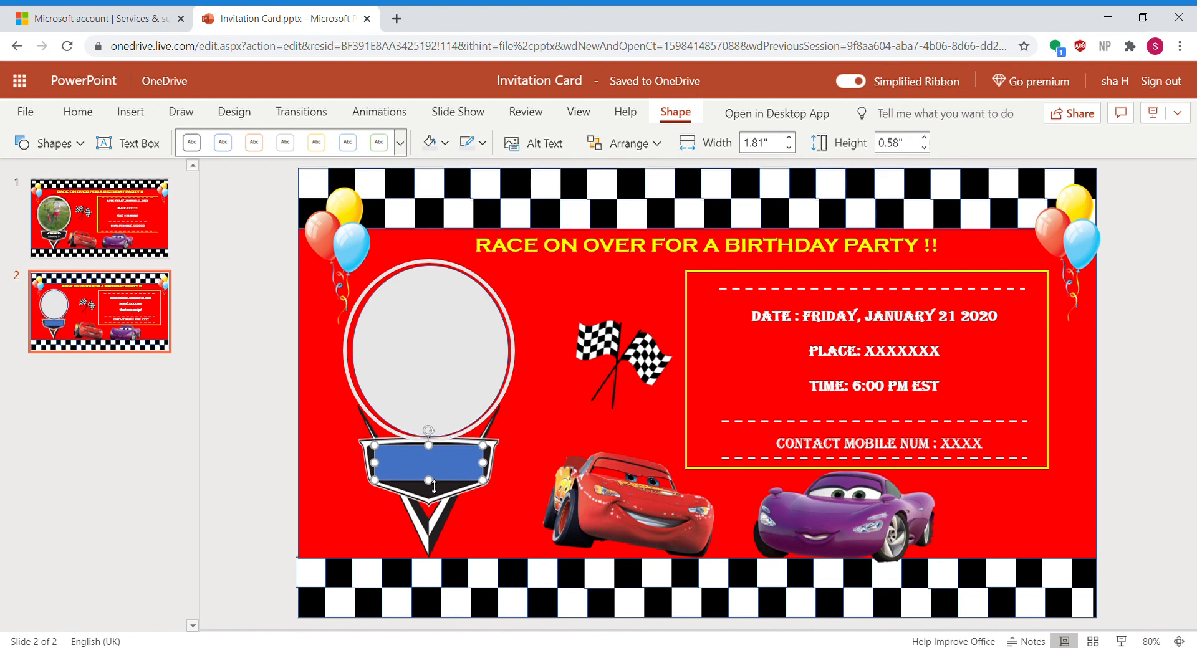
{"action": "left_click", "coordinate": [447, 144]}
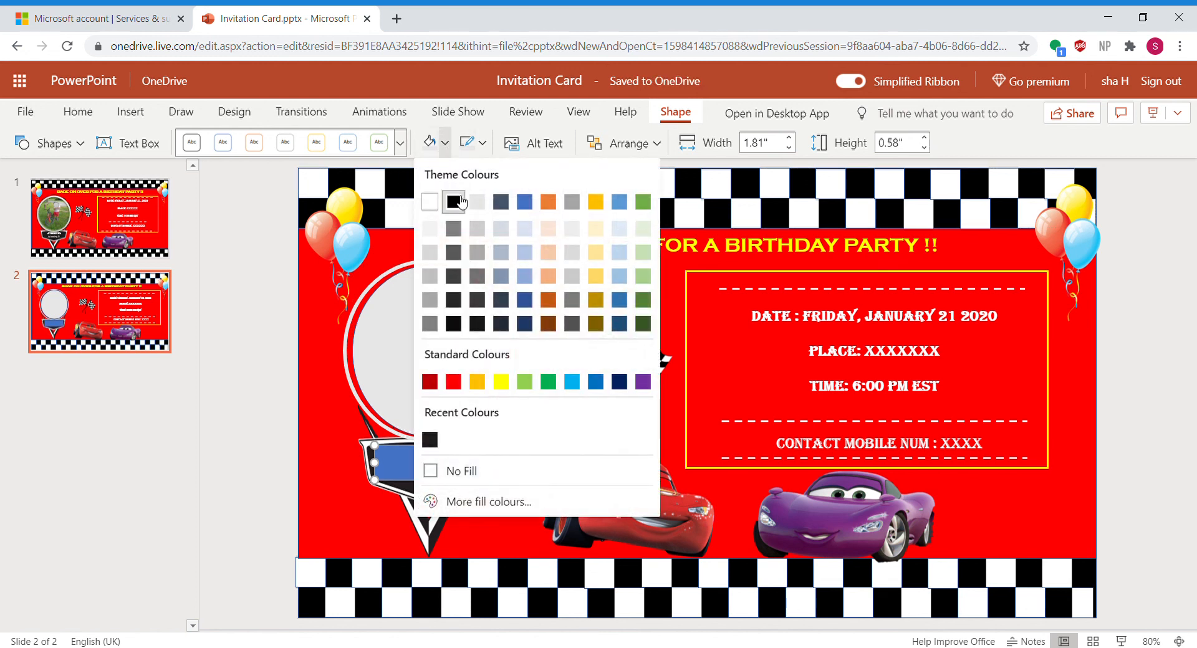
{"action": "left_click", "coordinate": [453, 202]}
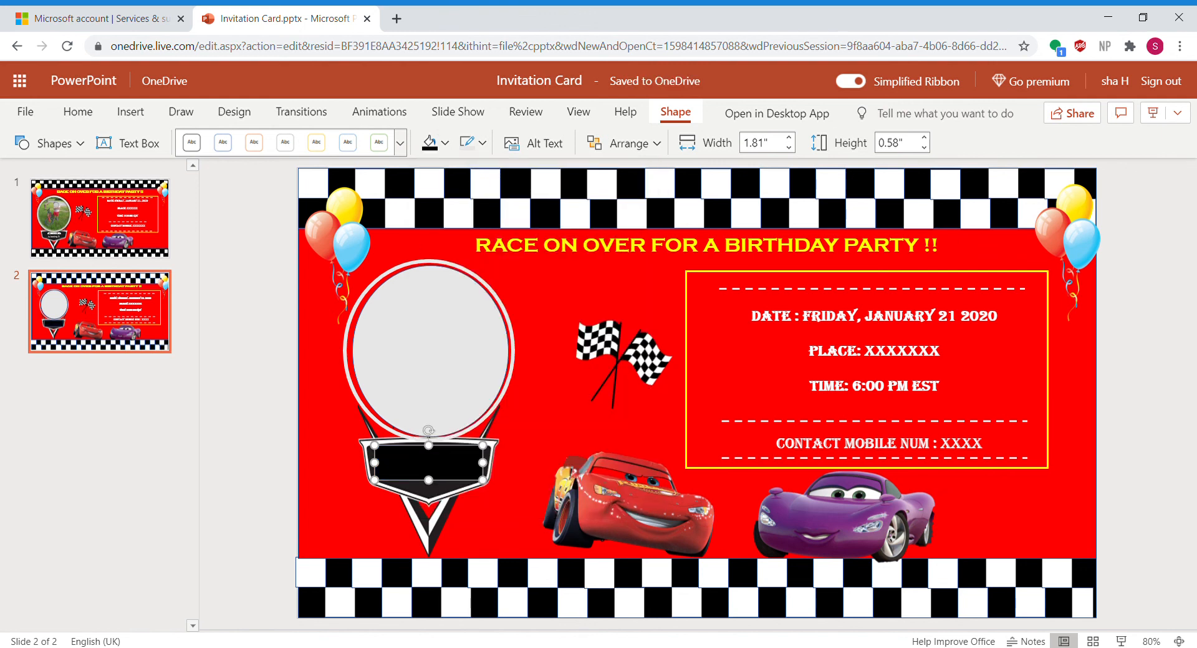
Add the two-line caption "CHILD" and "Is turning 5" to the black rectangle on the Cars logo.
{"action": "right_click", "coordinate": [429, 466]}
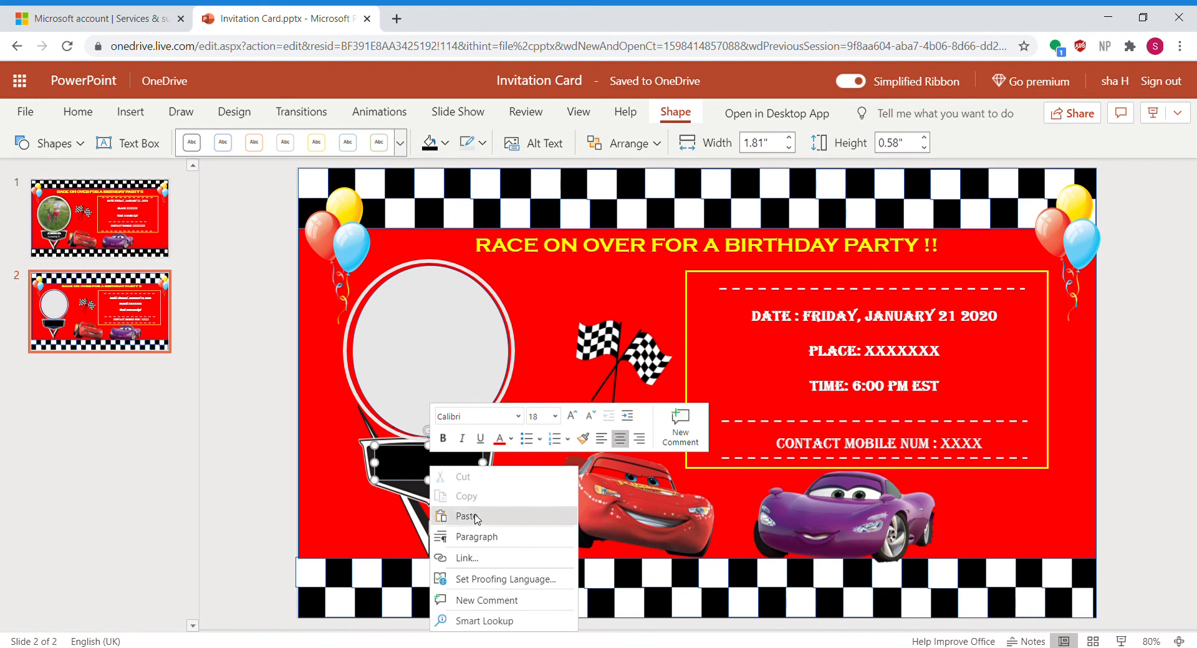
{"action": "left_click", "coordinate": [401, 474]}
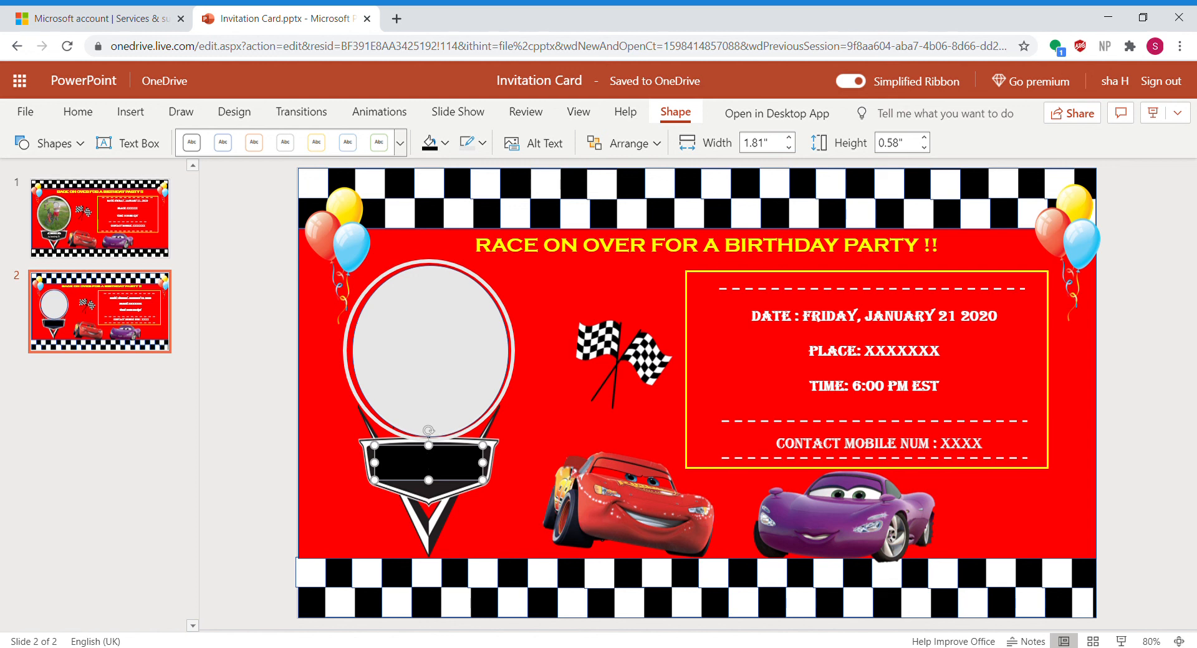
{"action": "type", "text": "CHILD"}
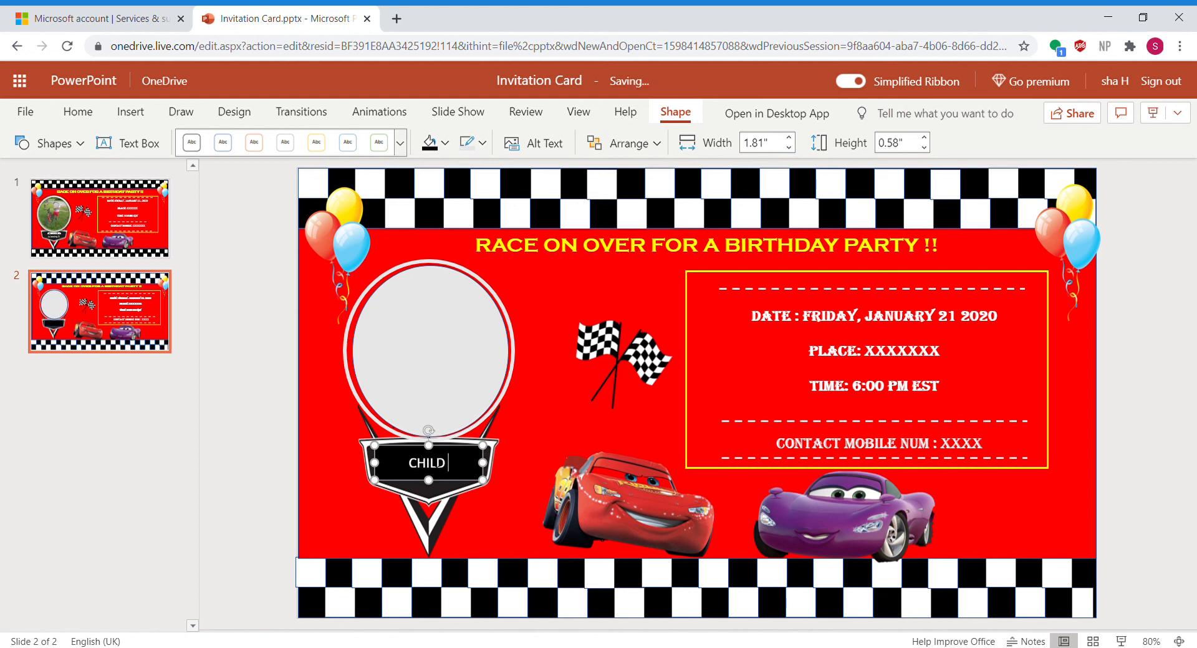
{"action": "key", "text": "Return"}
{"action": "type", "text": "Is"}
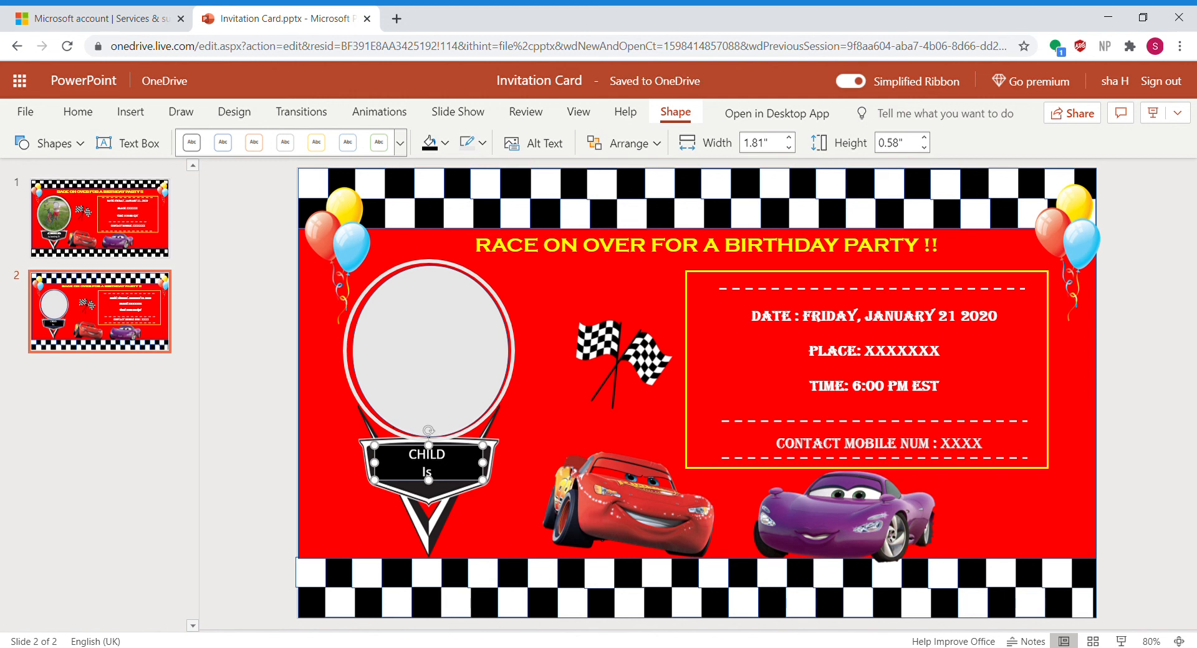
{"action": "type", "text": " turning 5"}
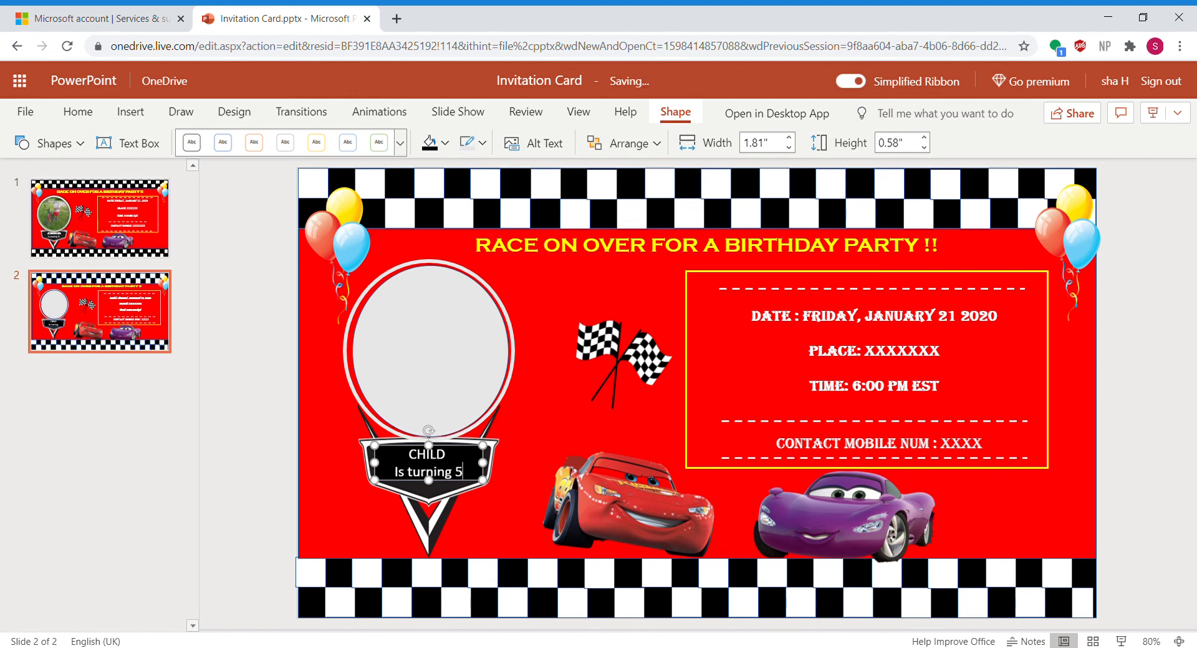
Apply the Algerian font to the word "CHILD" and the number 5 in the logo caption.
{"action": "double_click", "coordinate": [427, 453]}
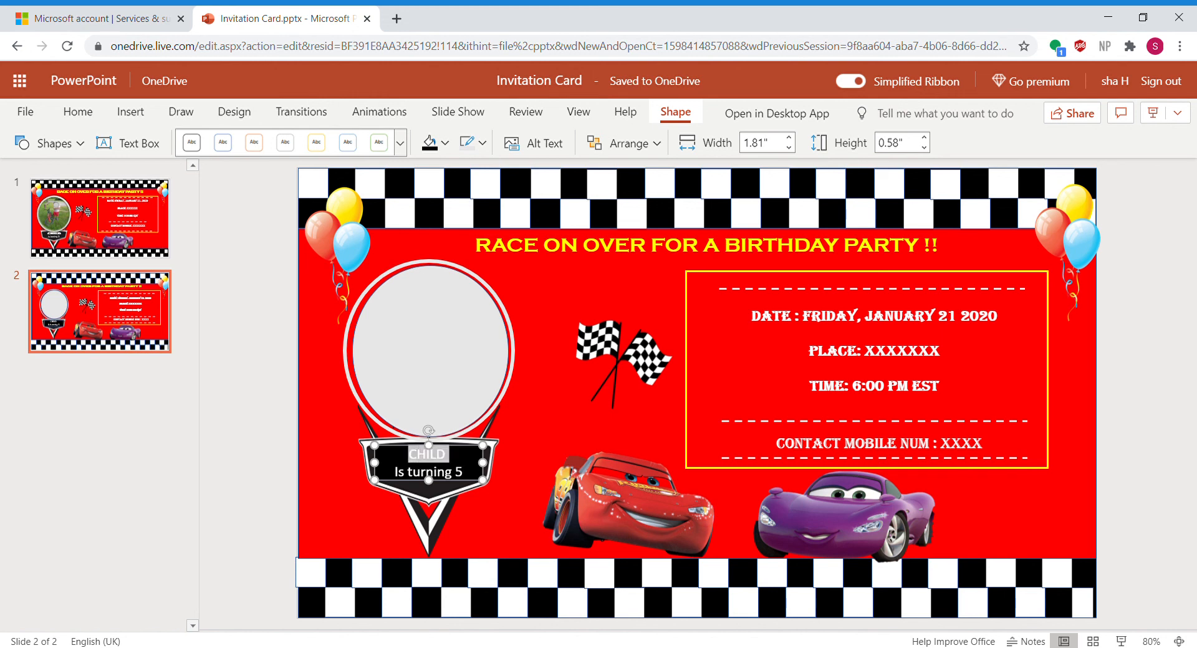
{"action": "left_click", "coordinate": [75, 113]}
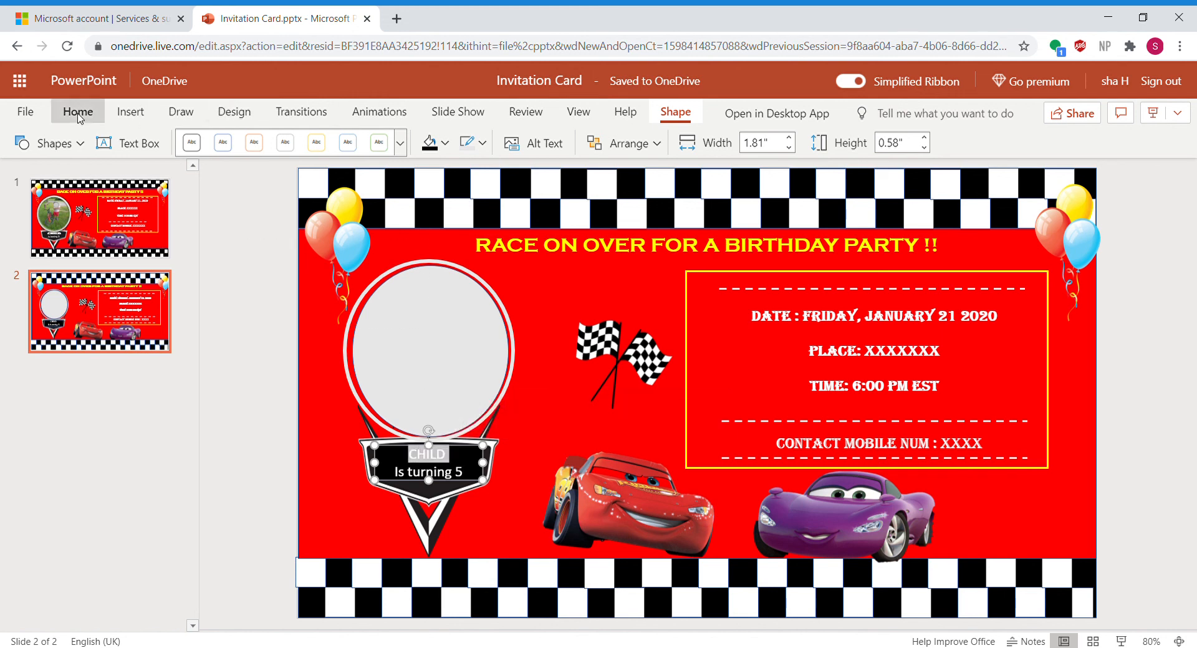
{"action": "left_click", "coordinate": [402, 143]}
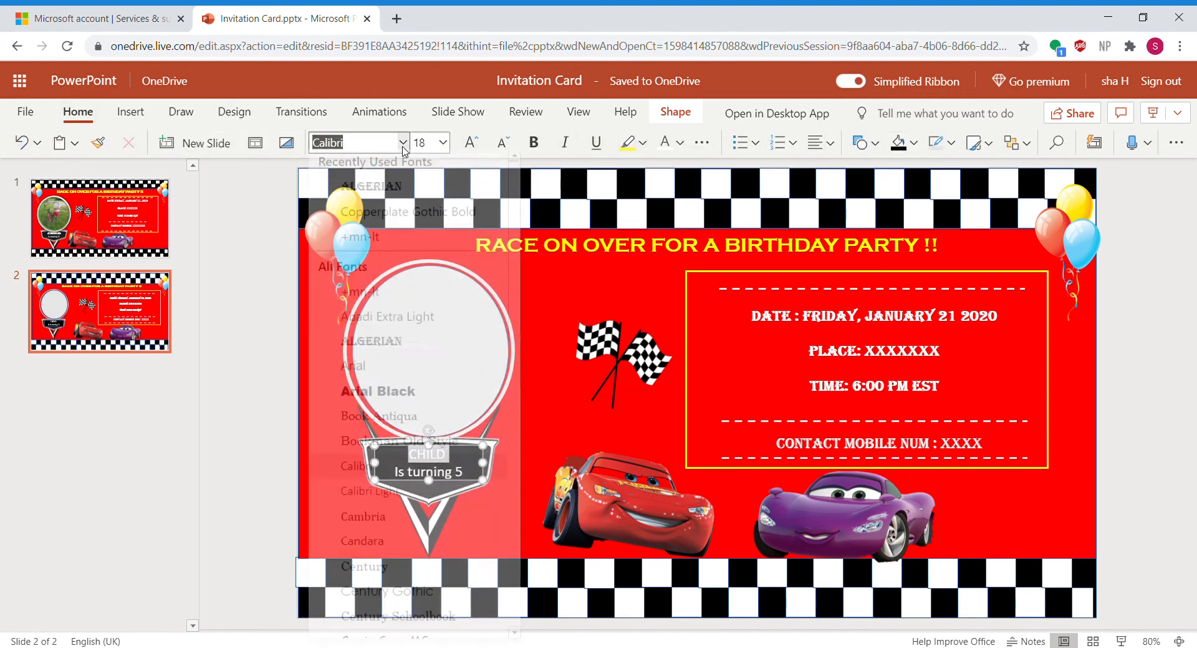
{"action": "left_click", "coordinate": [402, 193]}
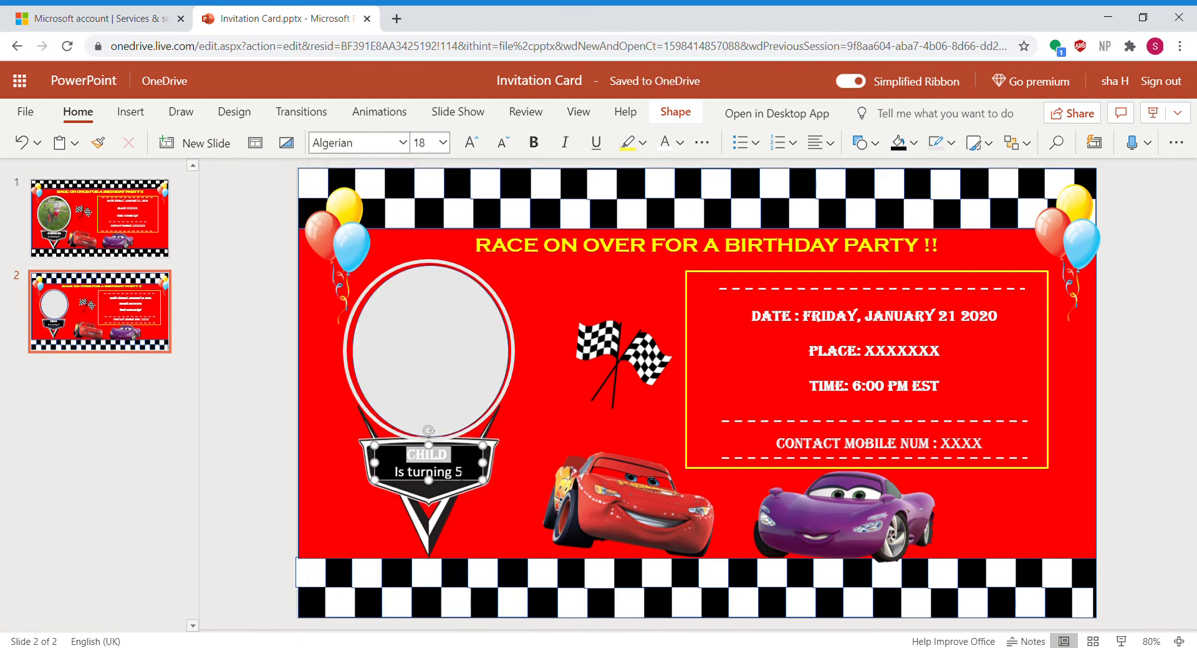
{"action": "left_click_drag", "start_coordinate": [462, 474], "coordinate": [456, 474]}
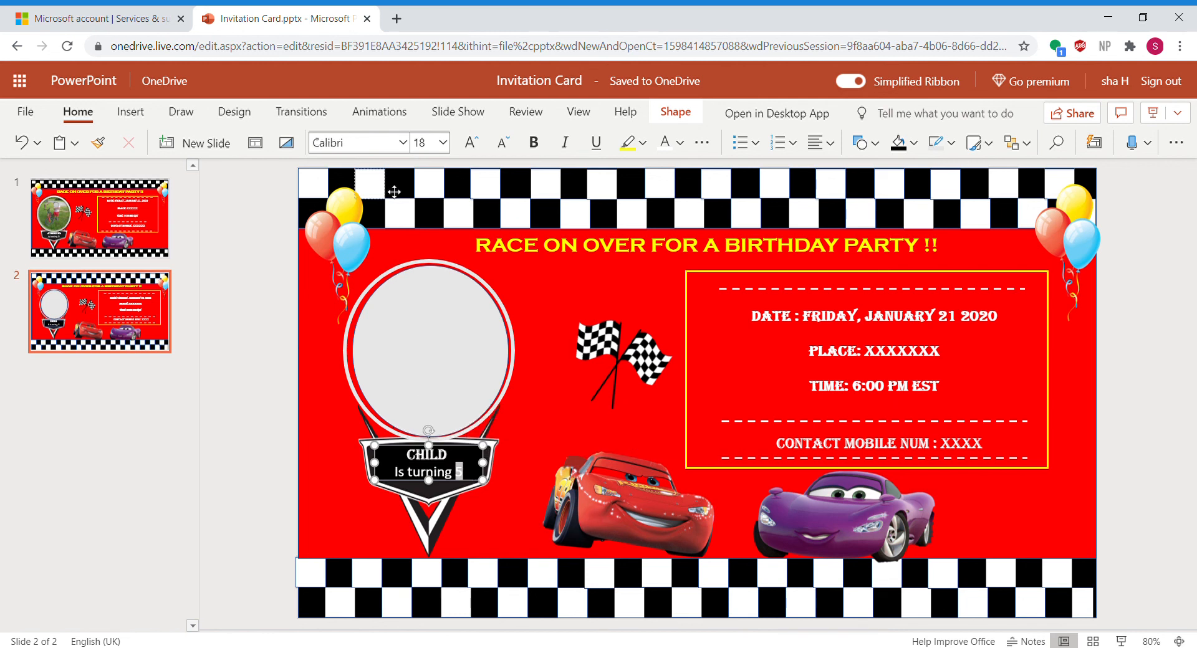
{"action": "left_click", "coordinate": [402, 142]}
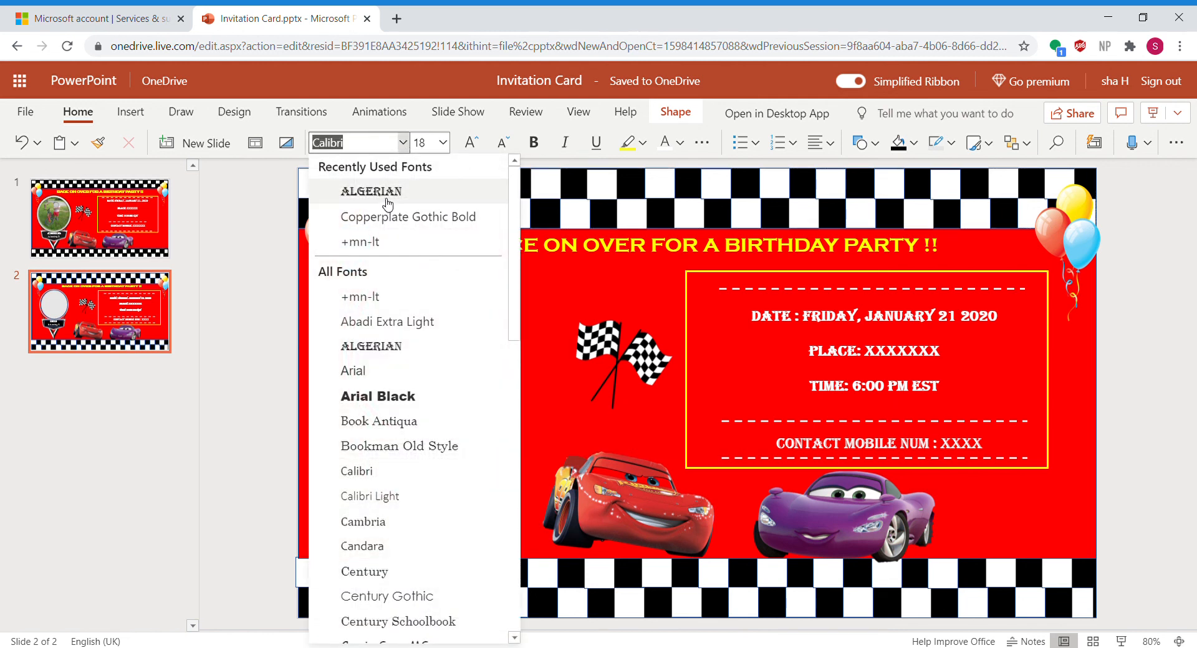
{"action": "left_click", "coordinate": [385, 193]}
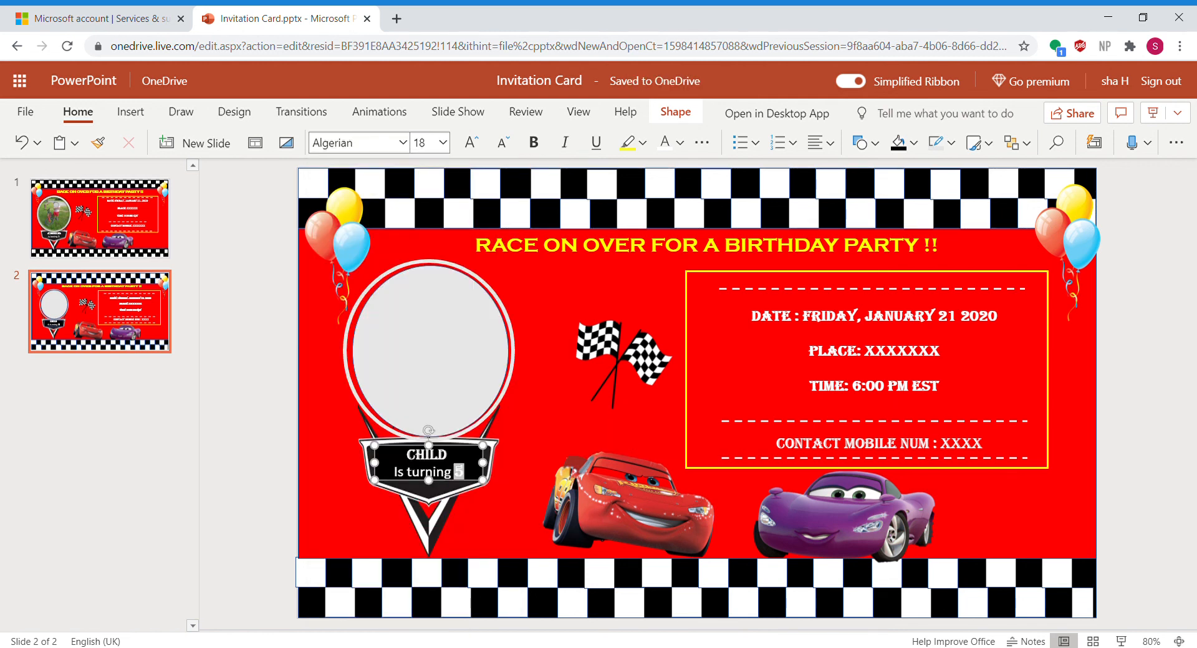
Make the whole logo caption bold and deselect everything on the slide.
{"action": "key", "text": "ctrl+a"}
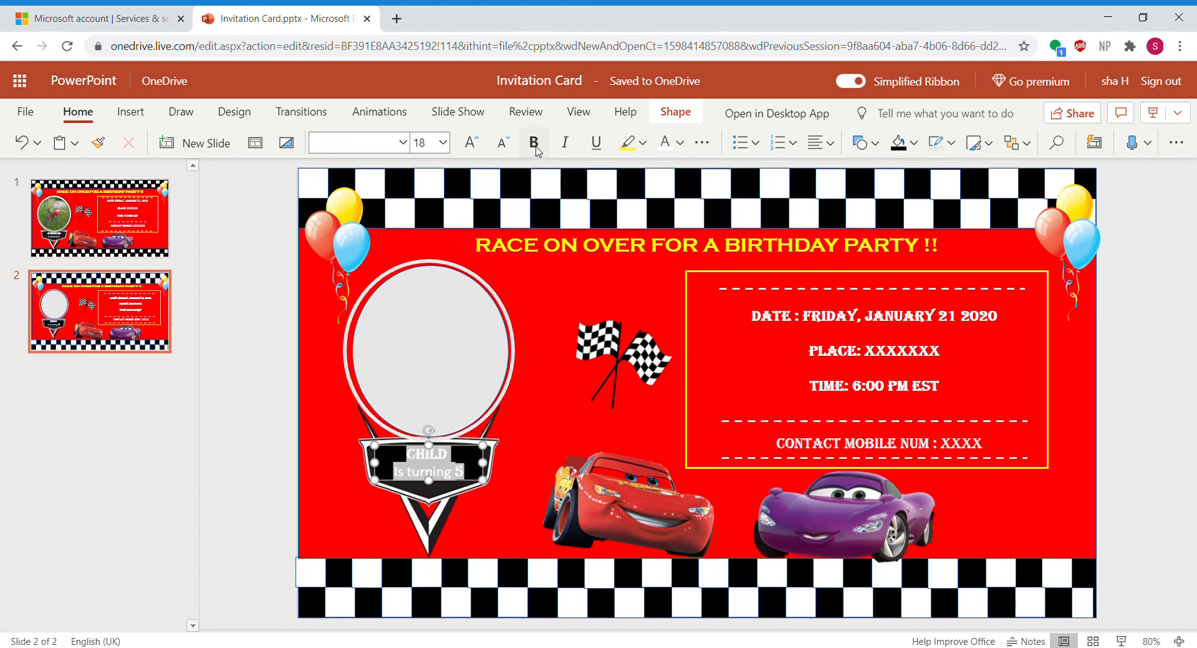
{"action": "left_click", "coordinate": [535, 145]}
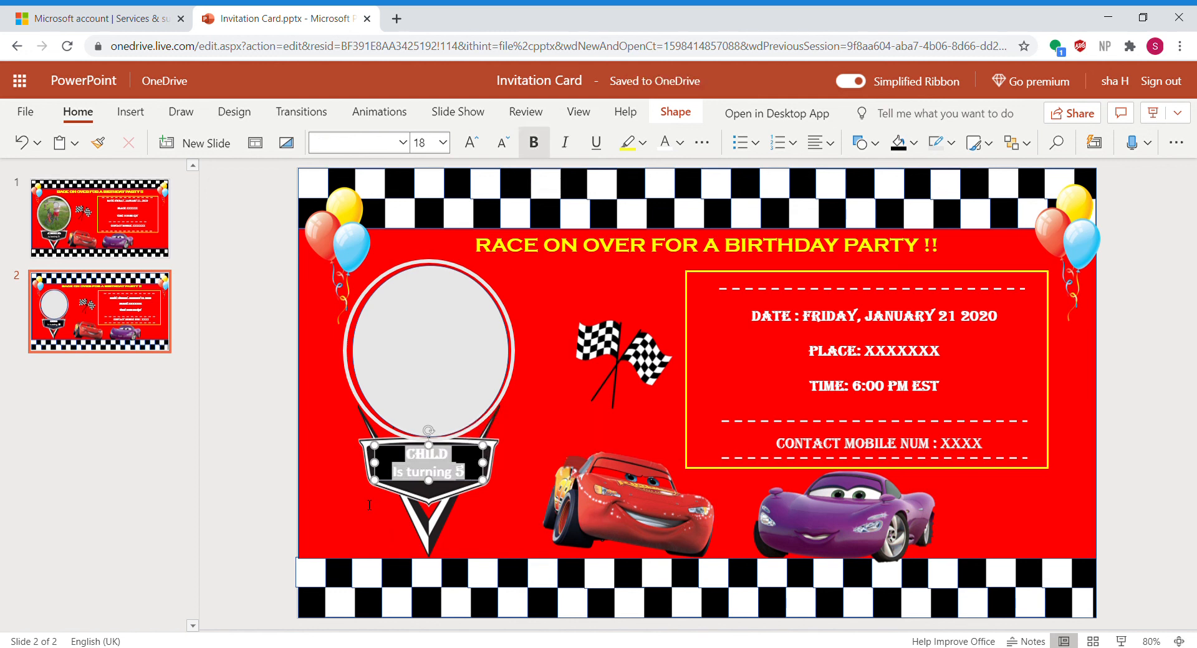
{"action": "left_click", "coordinate": [348, 531]}
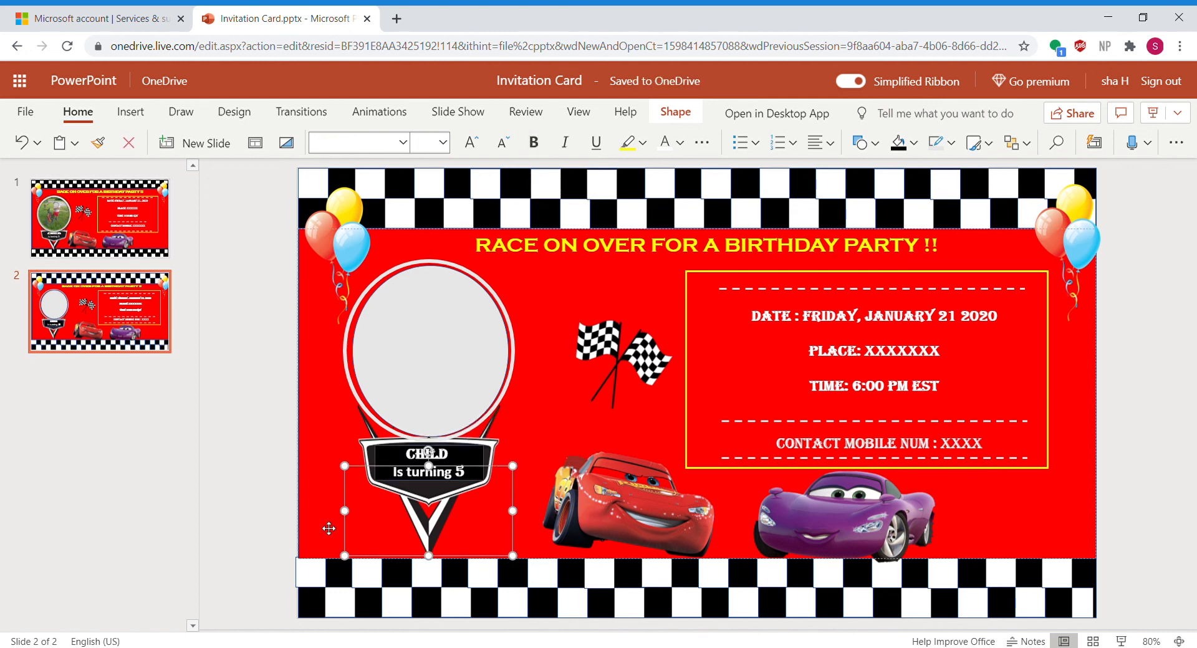
{"action": "left_click", "coordinate": [329, 528]}
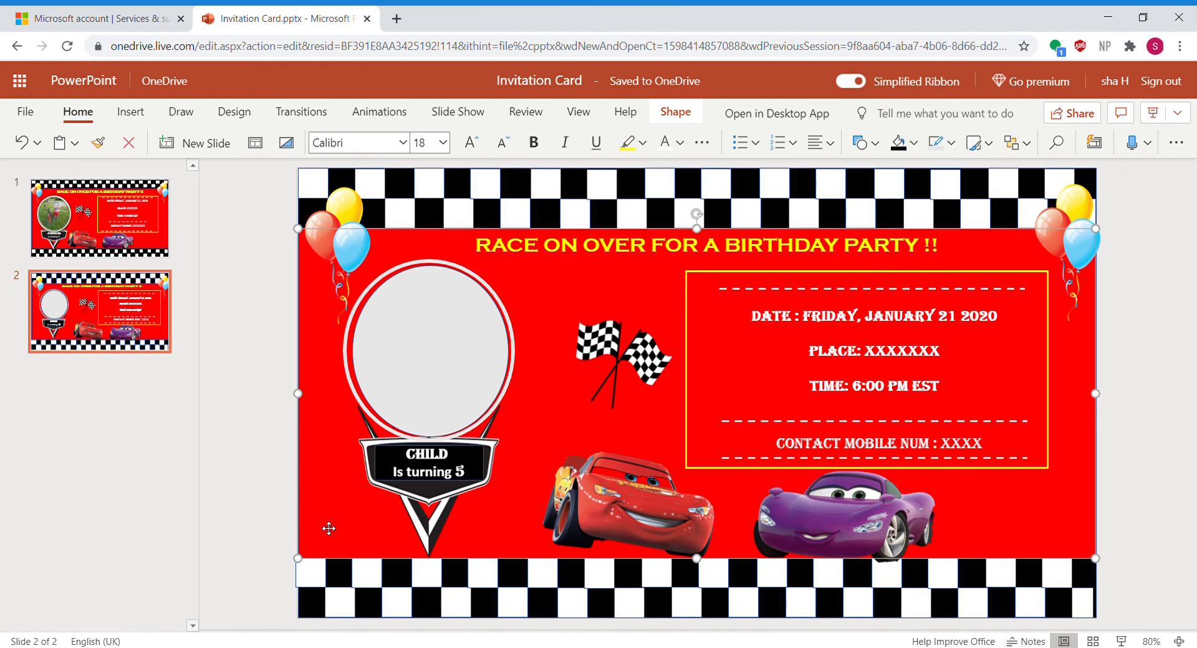
{"action": "left_click", "coordinate": [272, 501]}
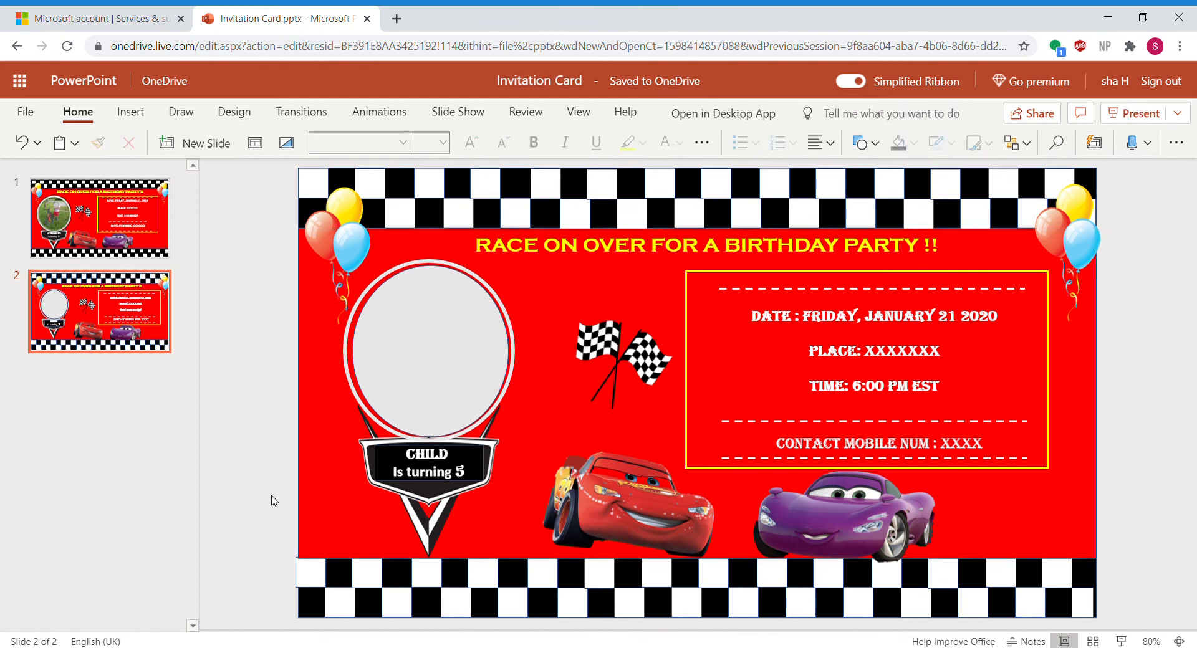